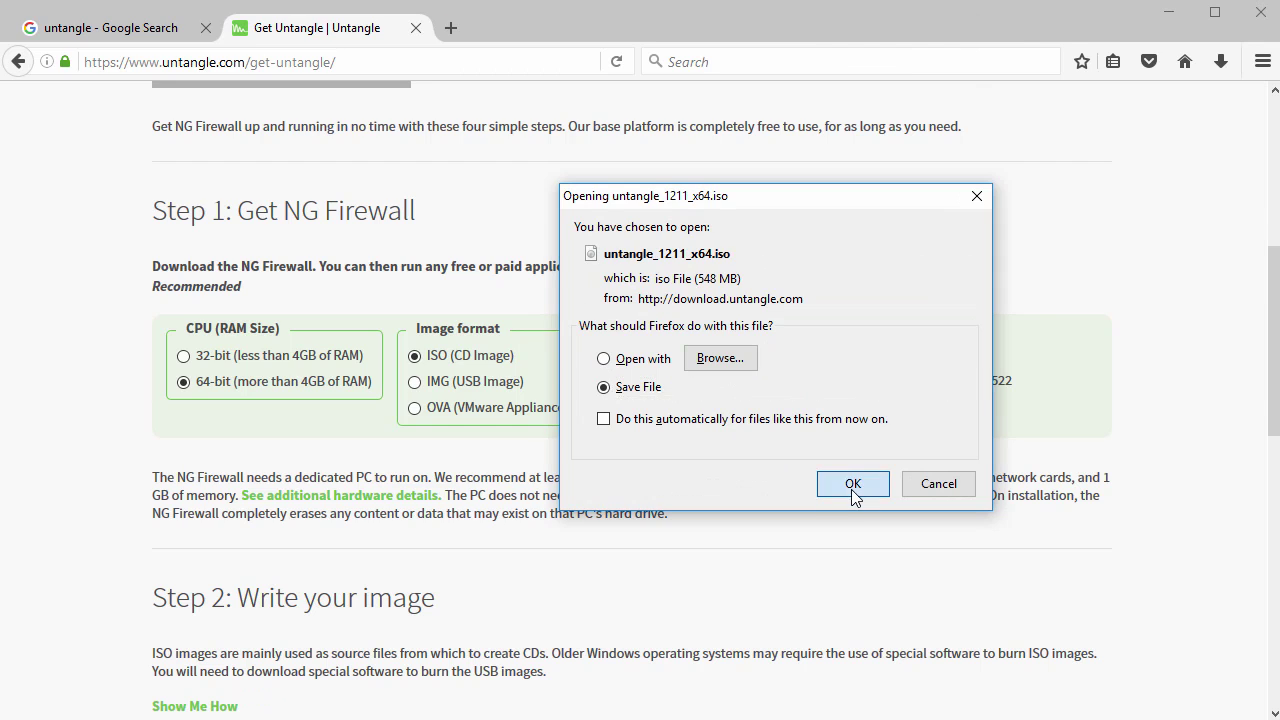
- Save untangle_1211_x64.iso from Firefox without overwriting the copy already in Downloads
{"action": "left_click", "coordinate": [681, 488]}
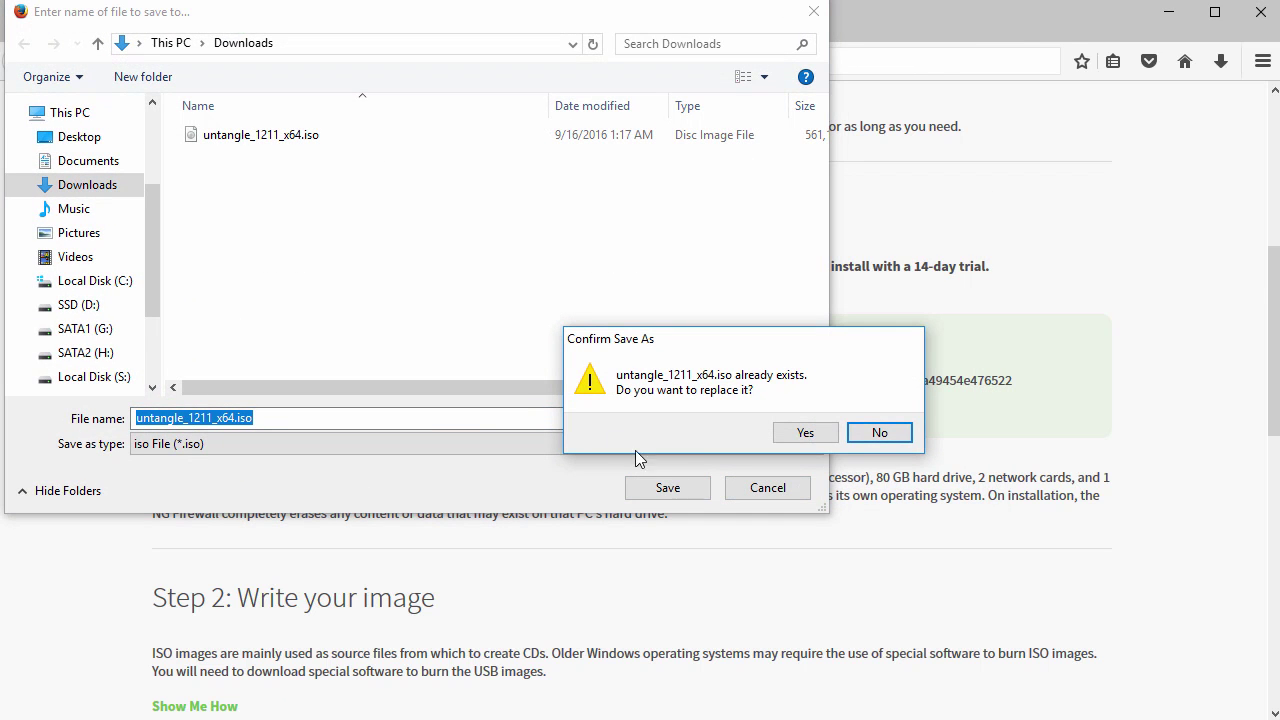
{"action": "left_click", "coordinate": [866, 440]}
- Abandon the duplicate ISO save and start a Typical new VM, installing the OS later
{"action": "left_click", "coordinate": [767, 487]}
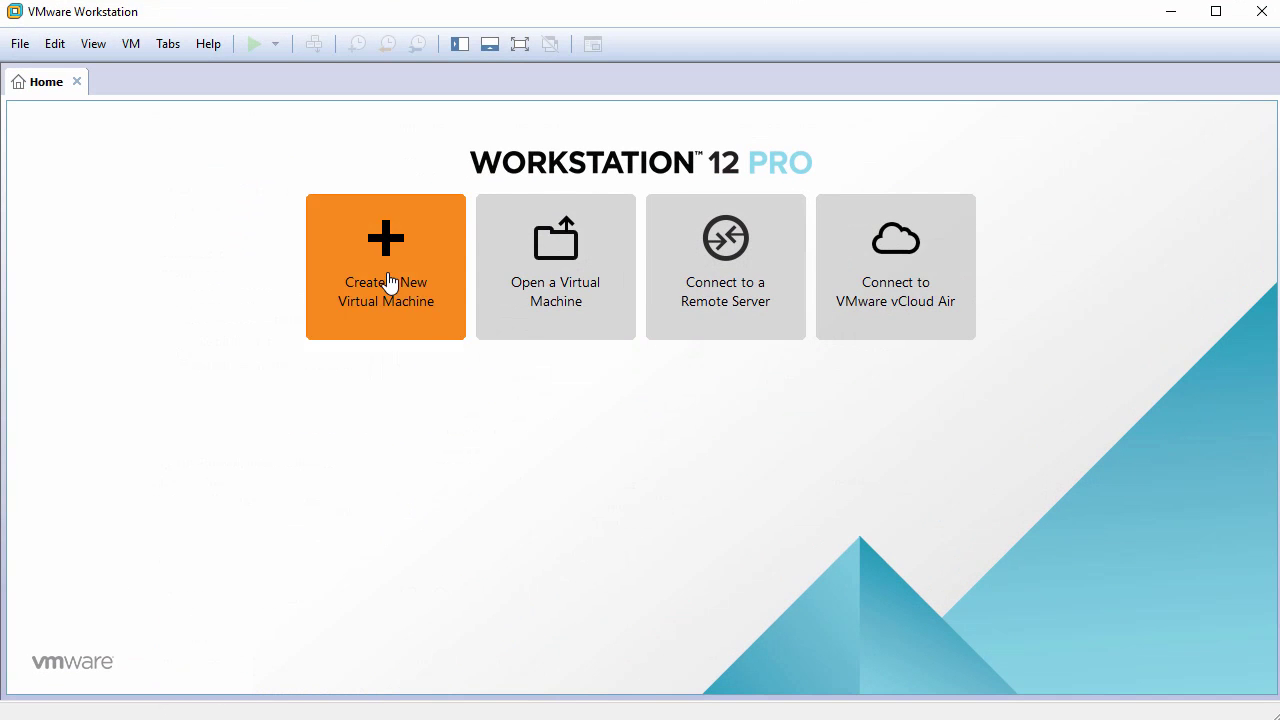
{"action": "left_click", "coordinate": [390, 283]}
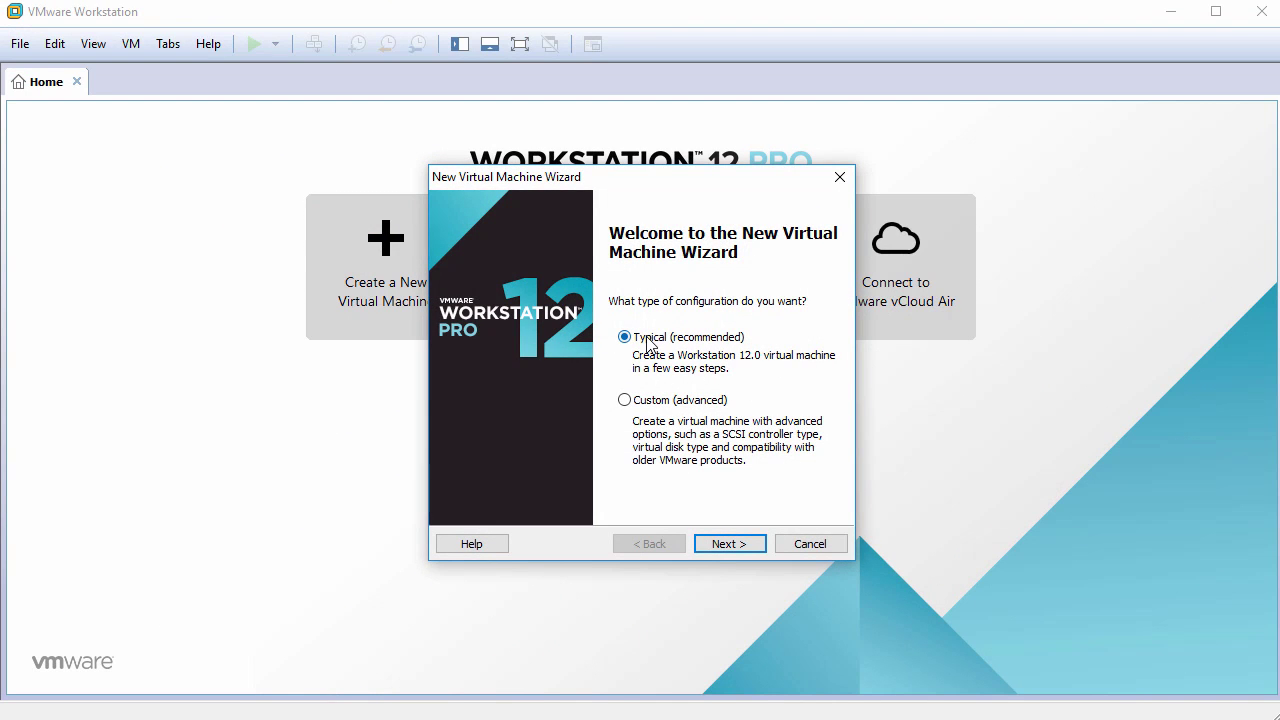
{"action": "left_click", "coordinate": [736, 541]}
{"action": "left_click", "coordinate": [557, 468]}
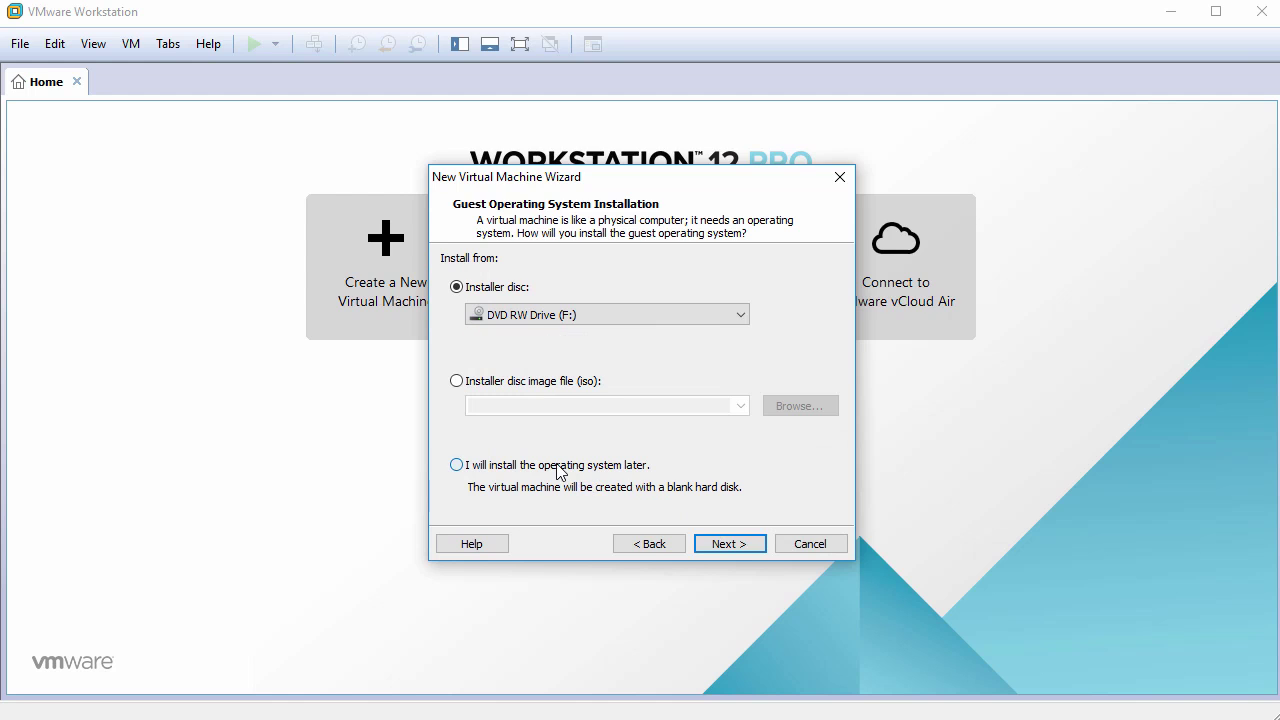
{"action": "left_click", "coordinate": [725, 543]}
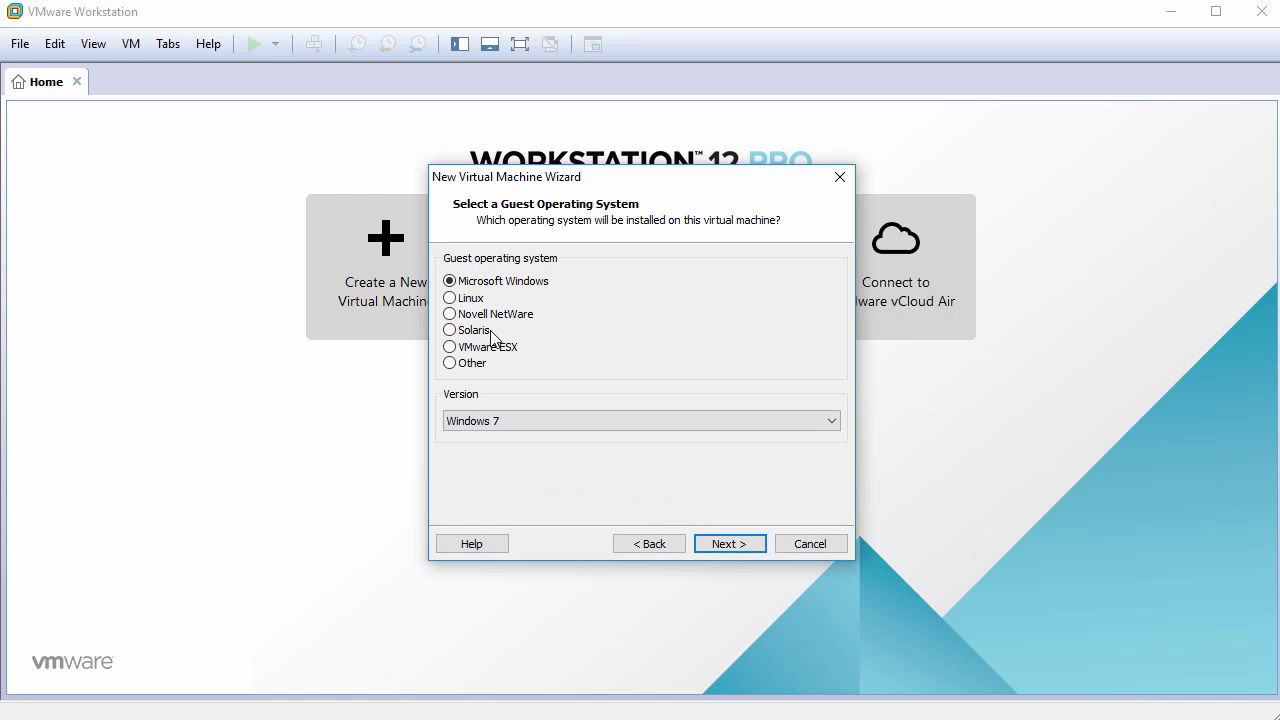
- Choose Linux, Debian 8.x 64-bit as the guest operating system
{"action": "left_click", "coordinate": [468, 298]}
{"action": "left_click", "coordinate": [523, 420]}
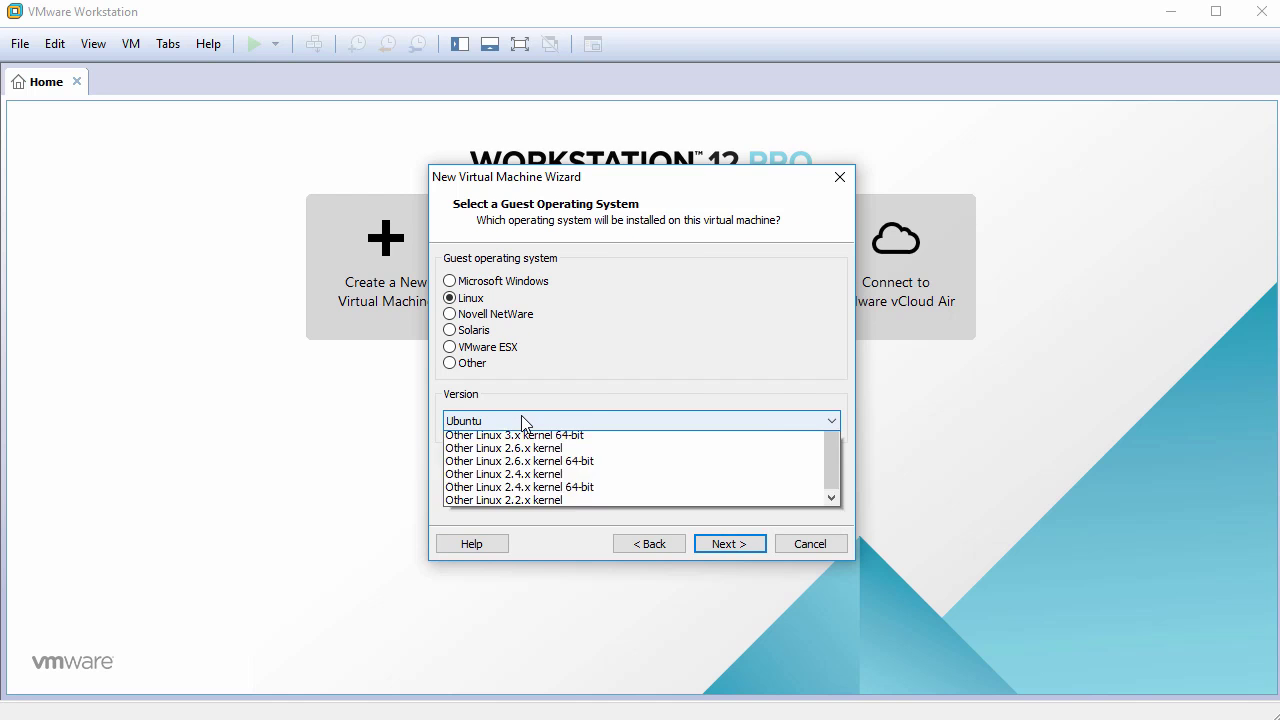
{"action": "scroll", "coordinate": [533, 490], "scroll_direction": "up", "scroll_amount": 7}
{"action": "scroll", "coordinate": [533, 490], "scroll_direction": "up", "scroll_amount": 3}
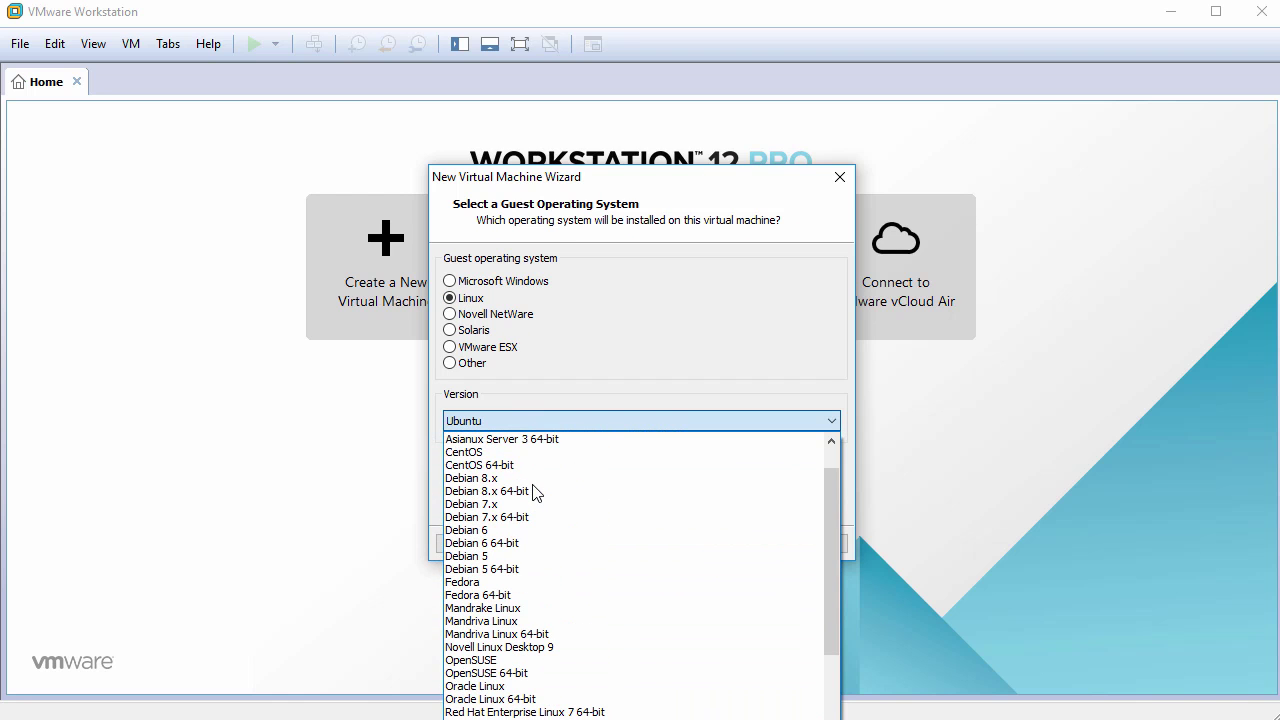
{"action": "left_click", "coordinate": [533, 491]}
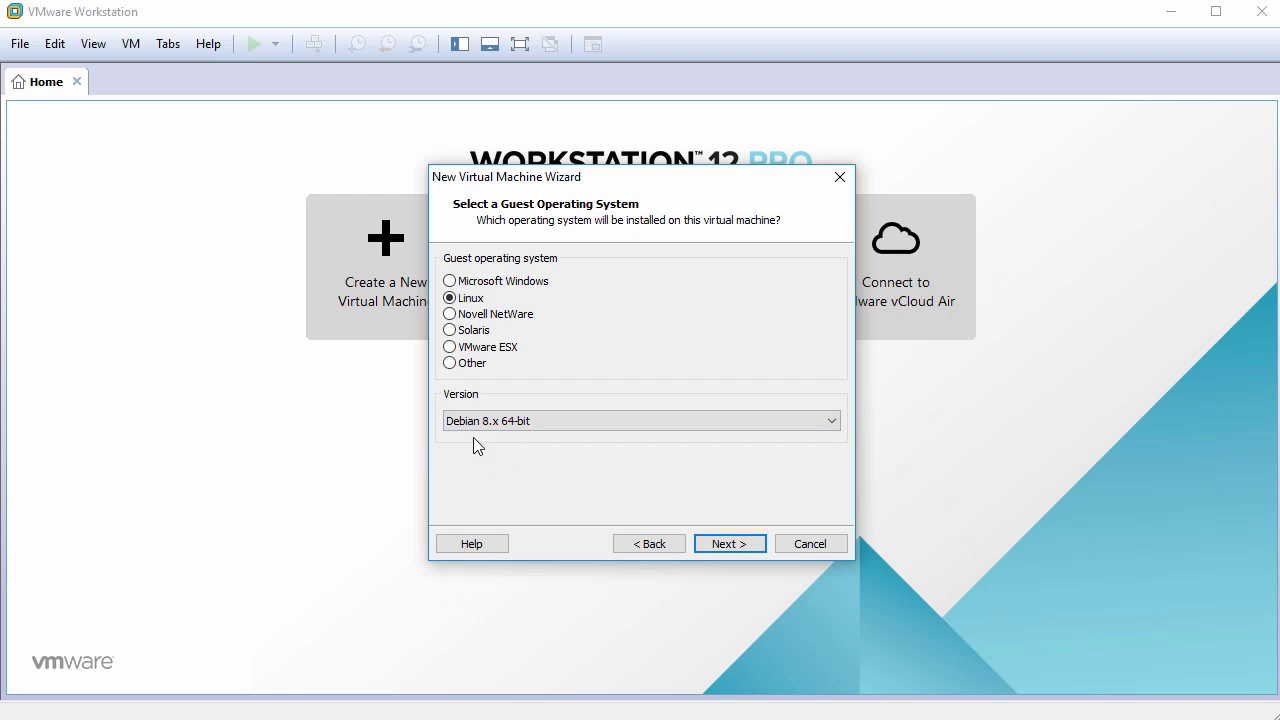
{"action": "left_click", "coordinate": [717, 540]}
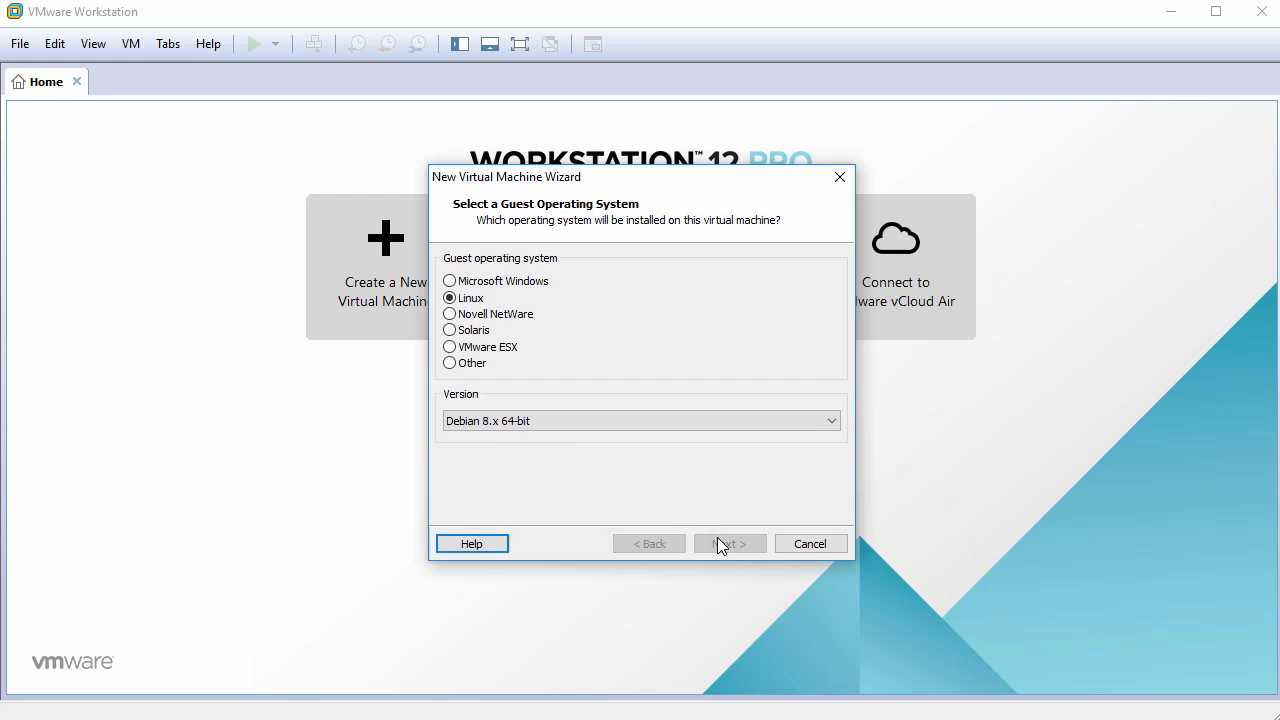
- Name the VM UntangleNG and give it a 30 GB disk stored as a single file
{"action": "type", "text": "UntangleNG"}
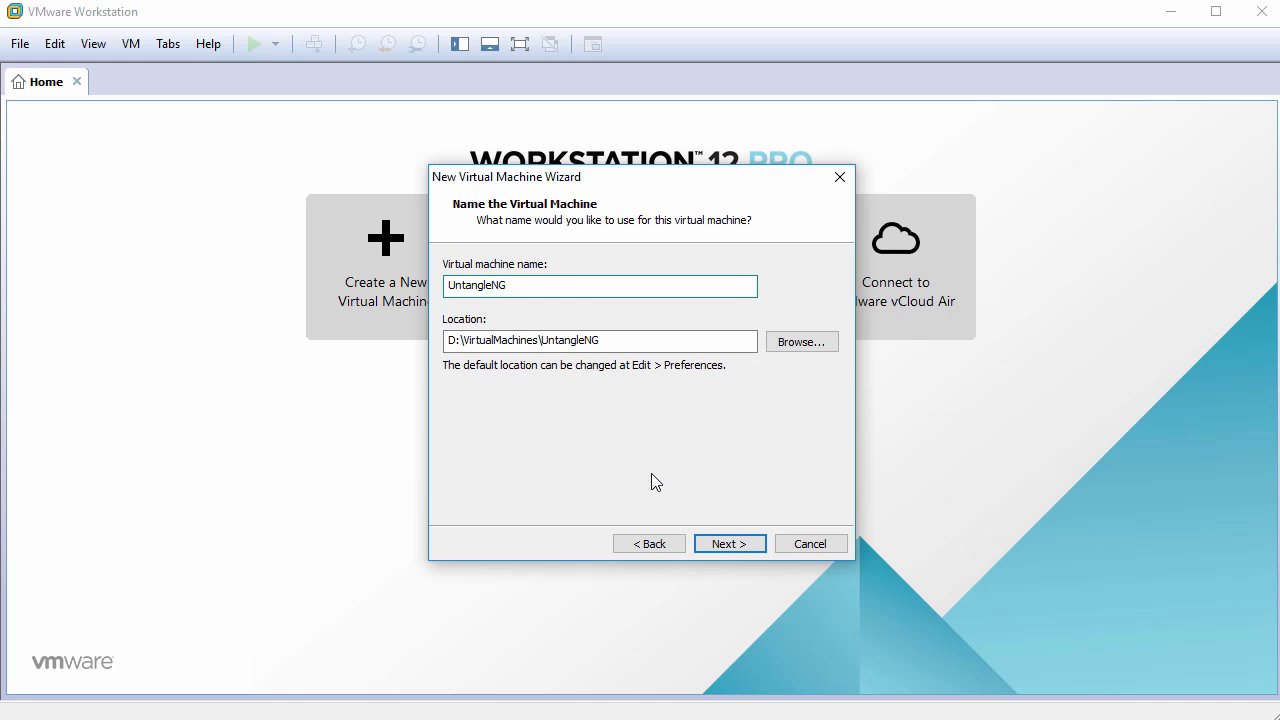
{"action": "left_click", "coordinate": [729, 537]}
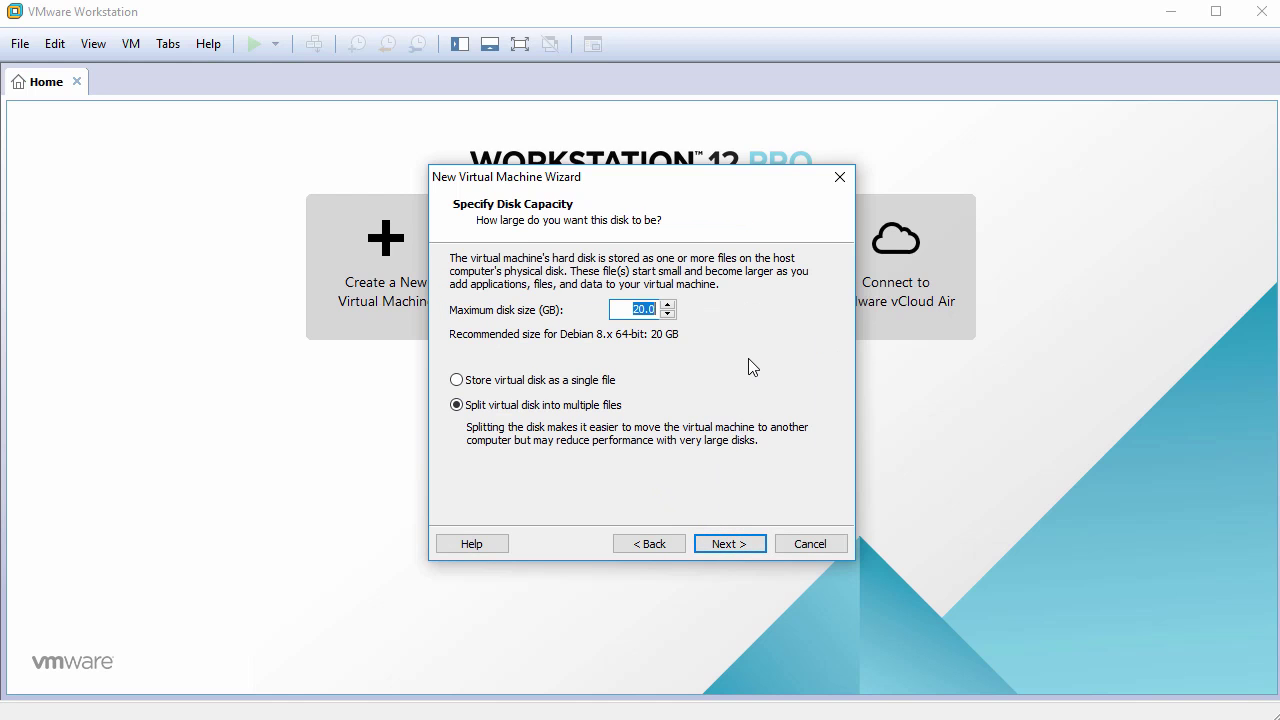
{"action": "type", "text": "30"}
{"action": "left_click", "coordinate": [583, 382]}
{"action": "left_click", "coordinate": [731, 541]}
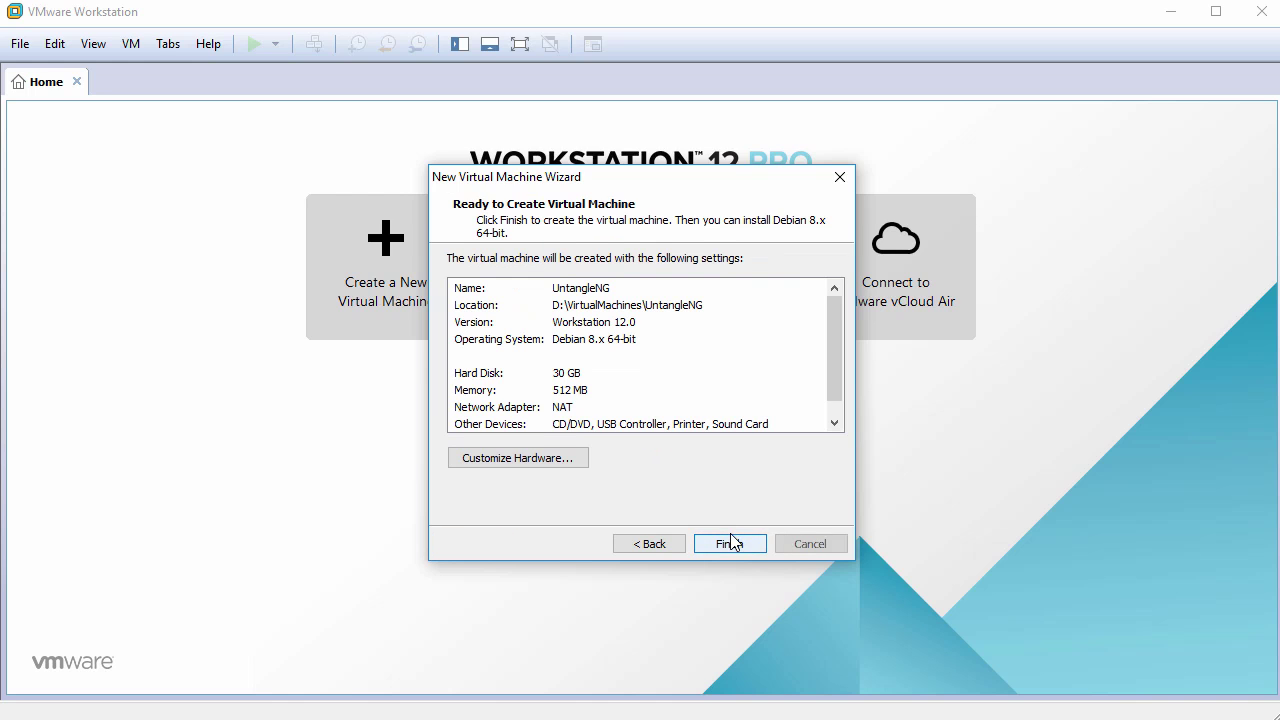
- Give the new VM 2048 MB of memory and 2 cores per processor
{"action": "left_click", "coordinate": [530, 458]}
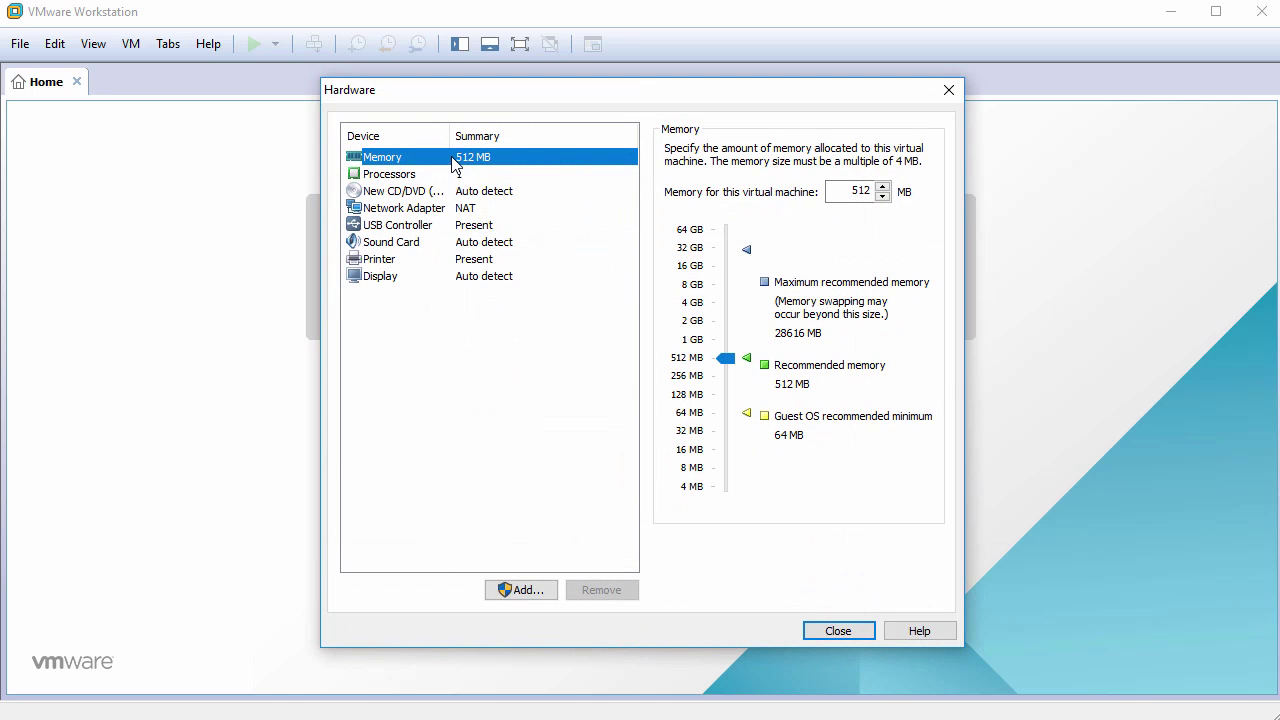
{"action": "double_click", "coordinate": [838, 195]}
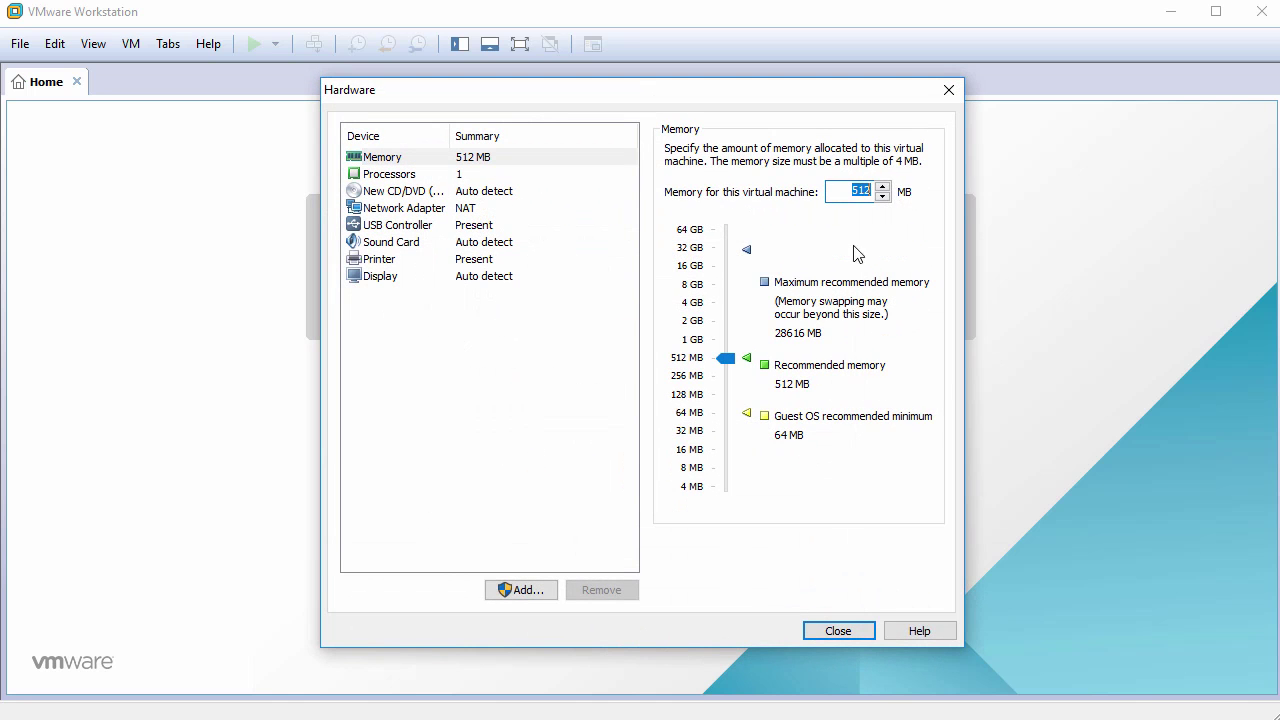
{"action": "type", "text": "2048"}
{"action": "left_click", "coordinate": [437, 177]}
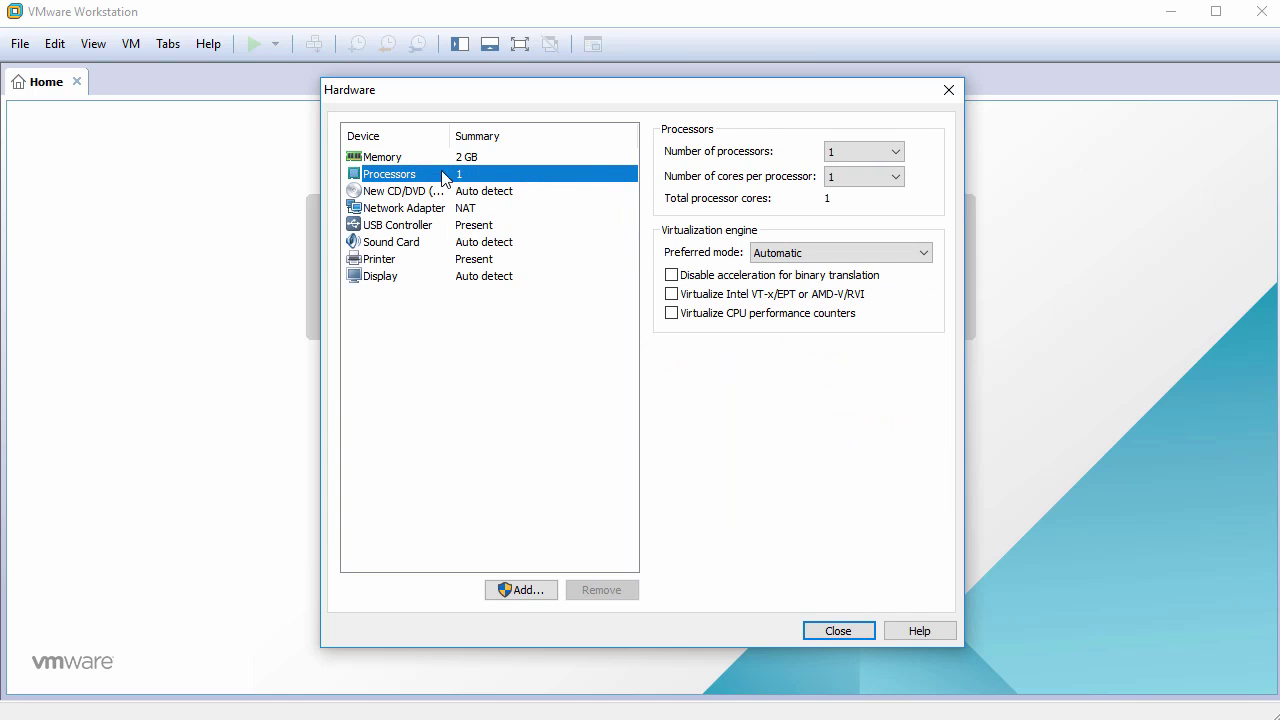
{"action": "left_click", "coordinate": [837, 180]}
{"action": "left_click", "coordinate": [843, 208]}
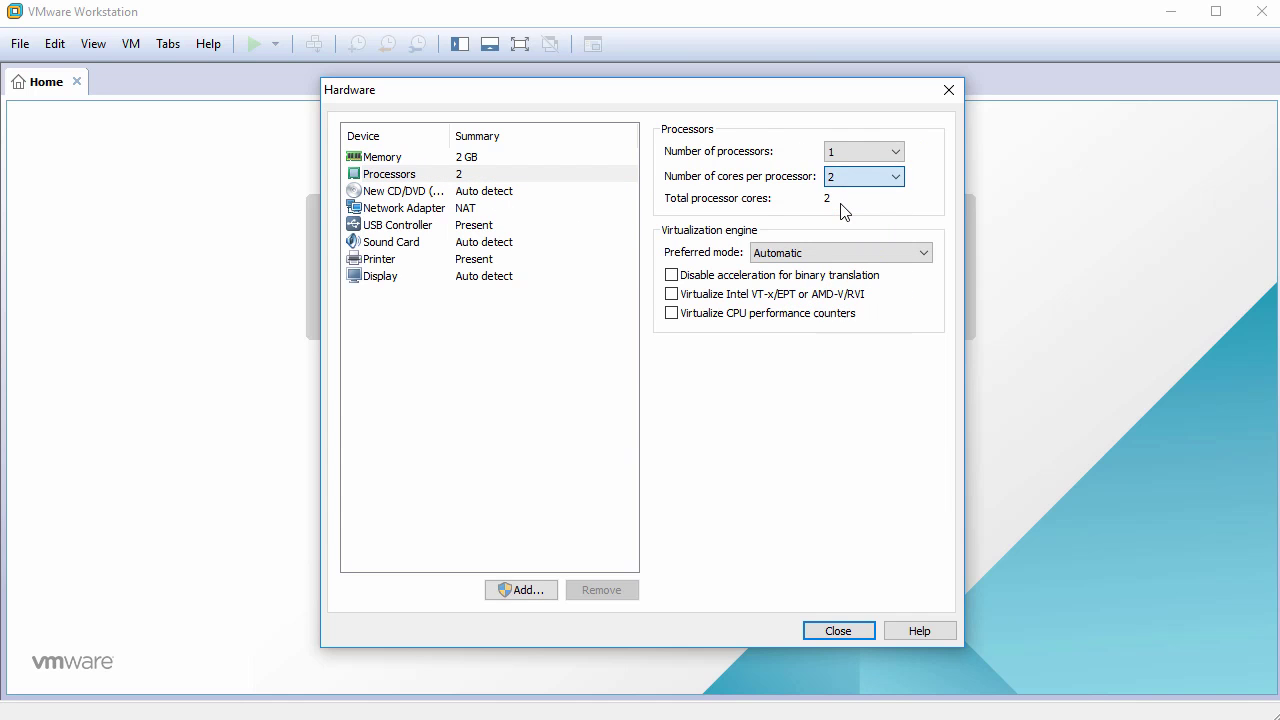
- Attach untangle_1211_x64.iso as the CD/DVD drive's ISO image
{"action": "left_click", "coordinate": [437, 192]}
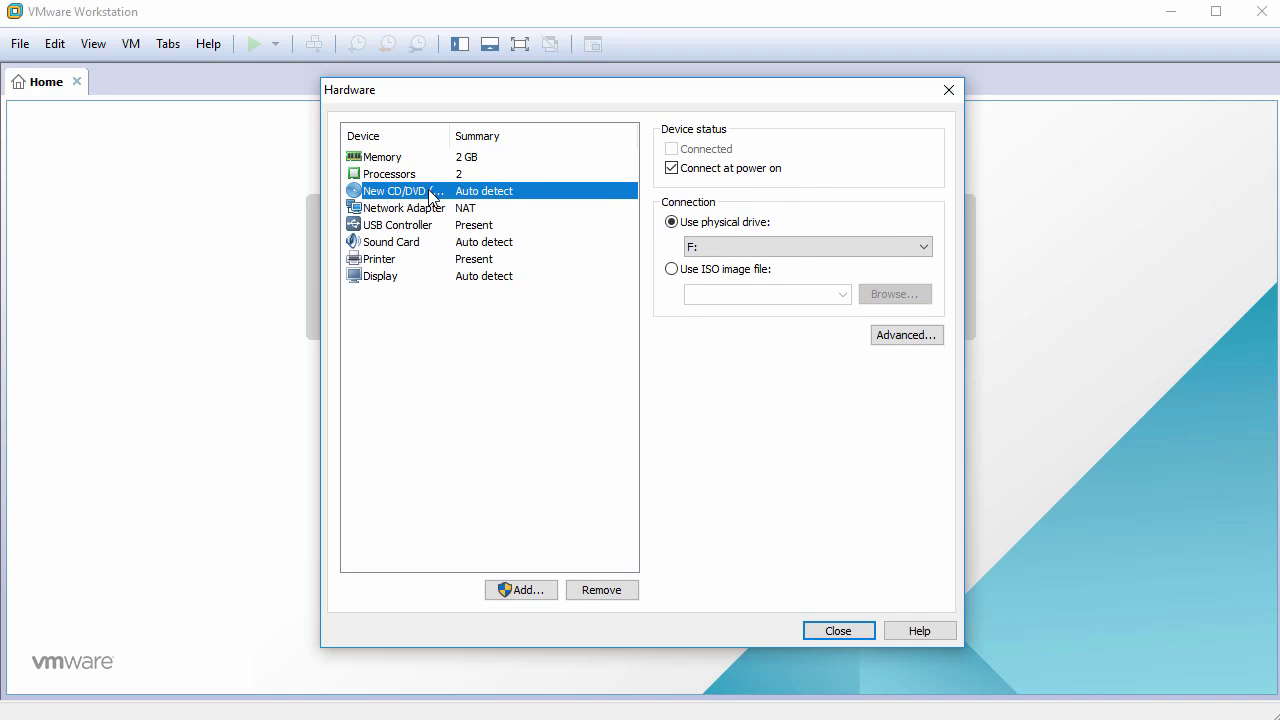
{"action": "left_click", "coordinate": [672, 270]}
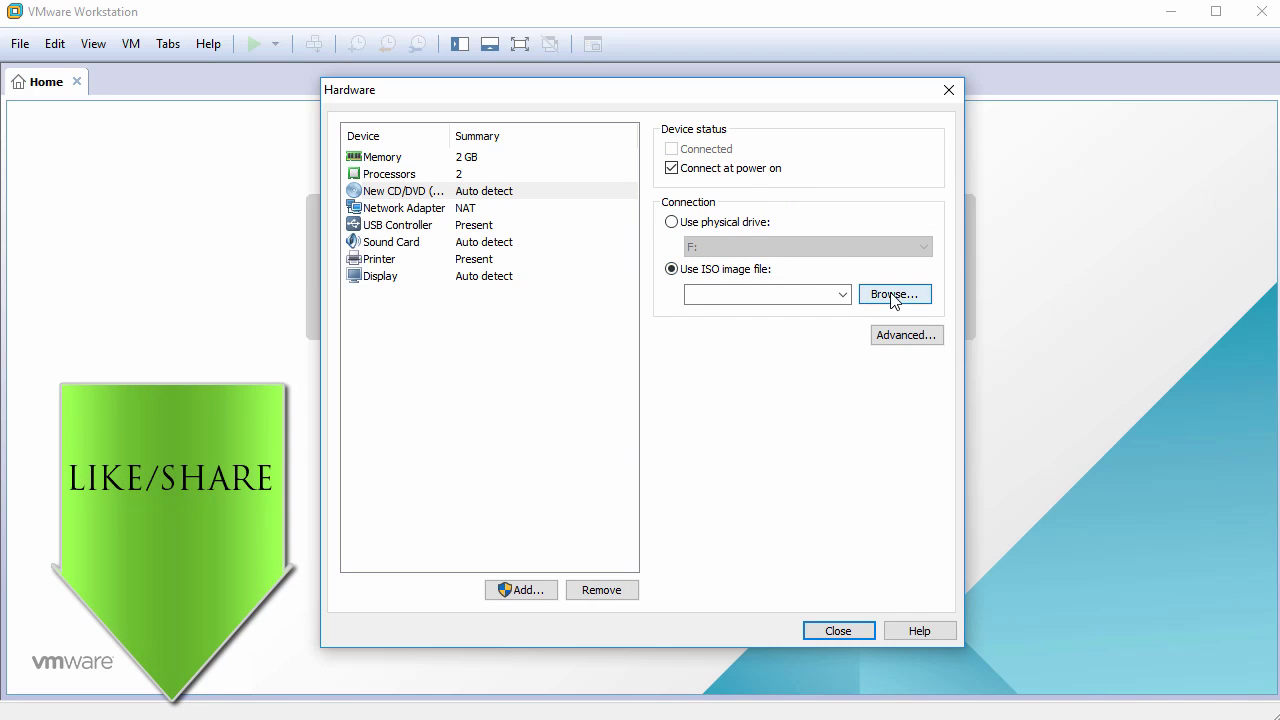
{"action": "left_click", "coordinate": [893, 295]}
{"action": "left_click", "coordinate": [610, 242]}
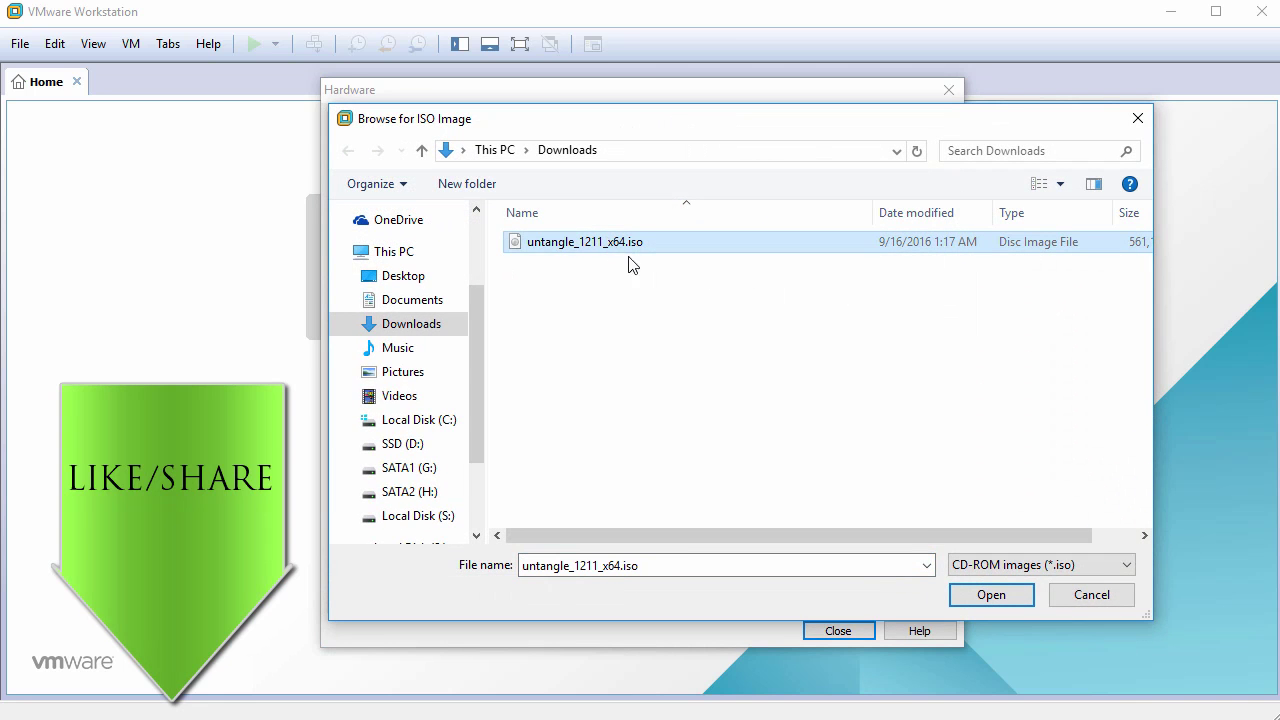
{"action": "left_click", "coordinate": [992, 594]}
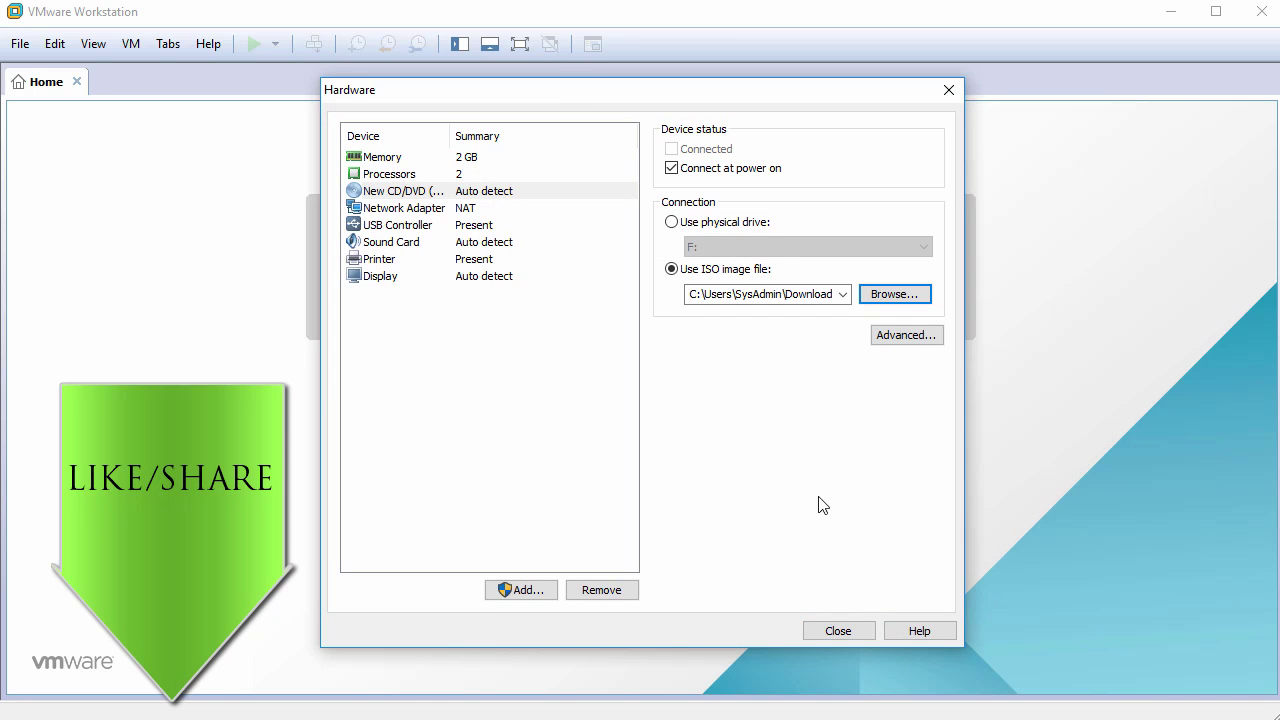
- Remove the USB controller, sound card and printer from the VM hardware
{"action": "left_click", "coordinate": [418, 230]}
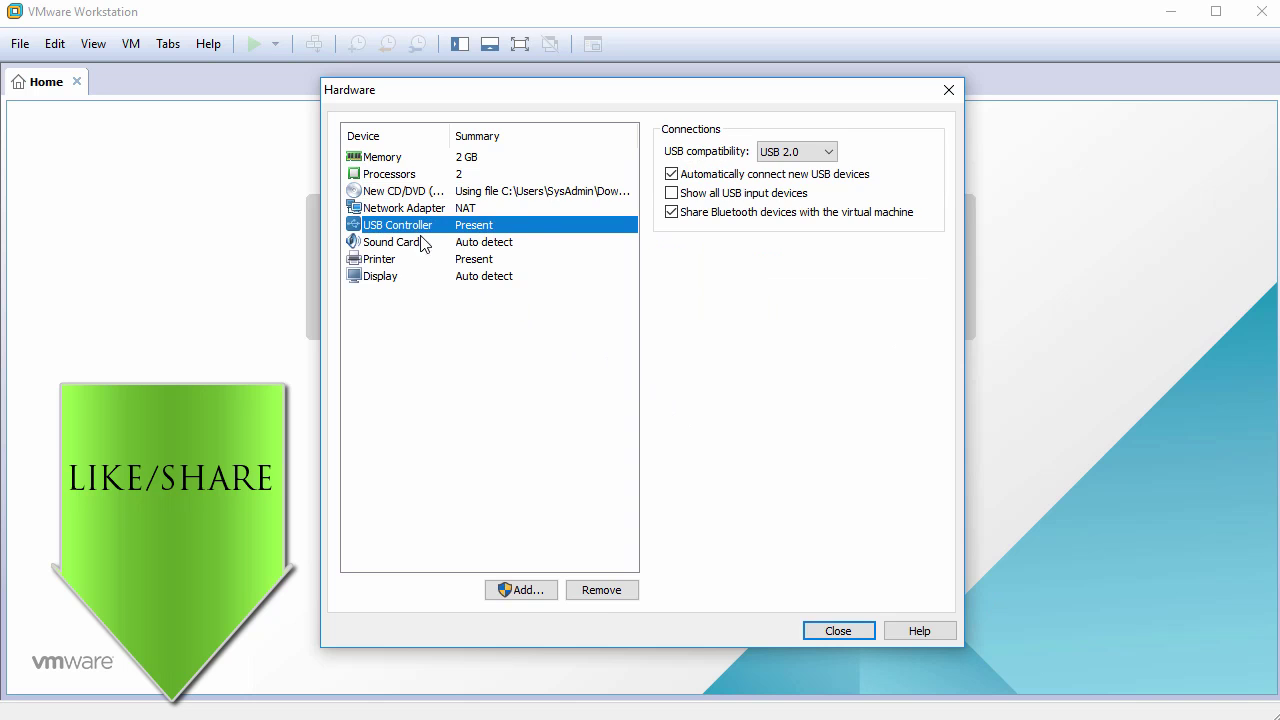
{"action": "left_click", "coordinate": [606, 592]}
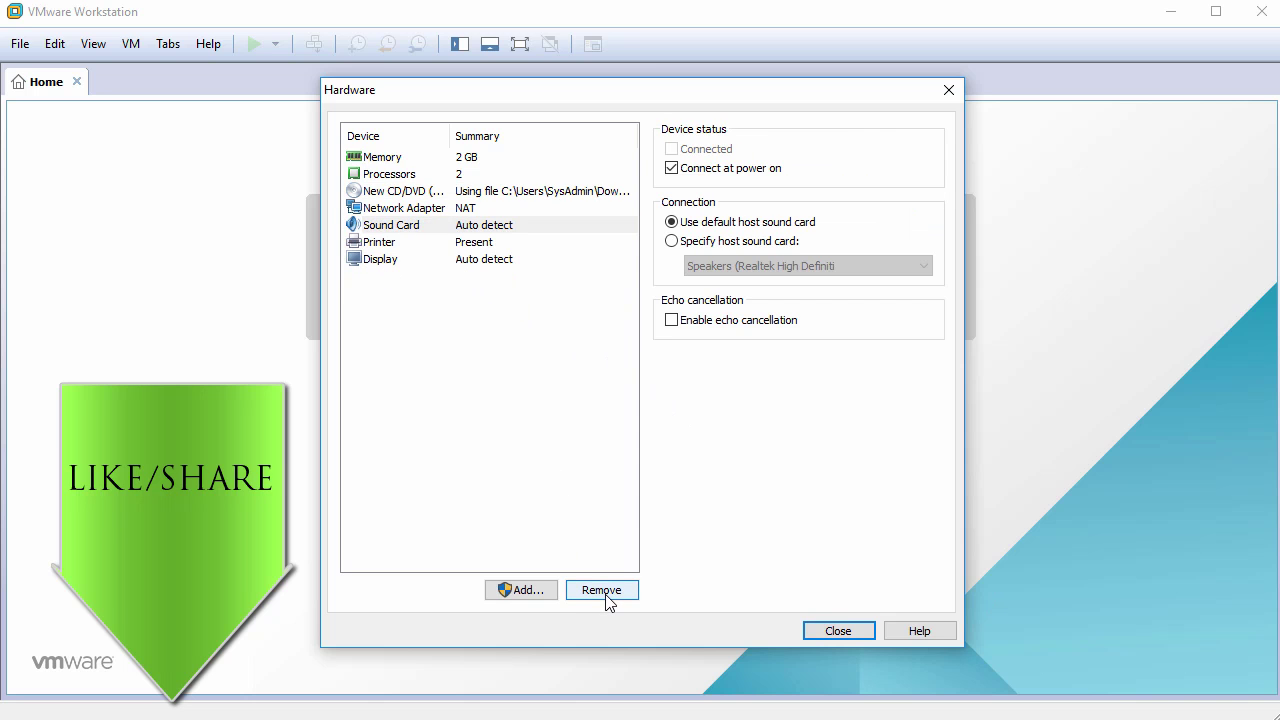
{"action": "left_click", "coordinate": [606, 592]}
{"action": "left_click", "coordinate": [604, 590]}
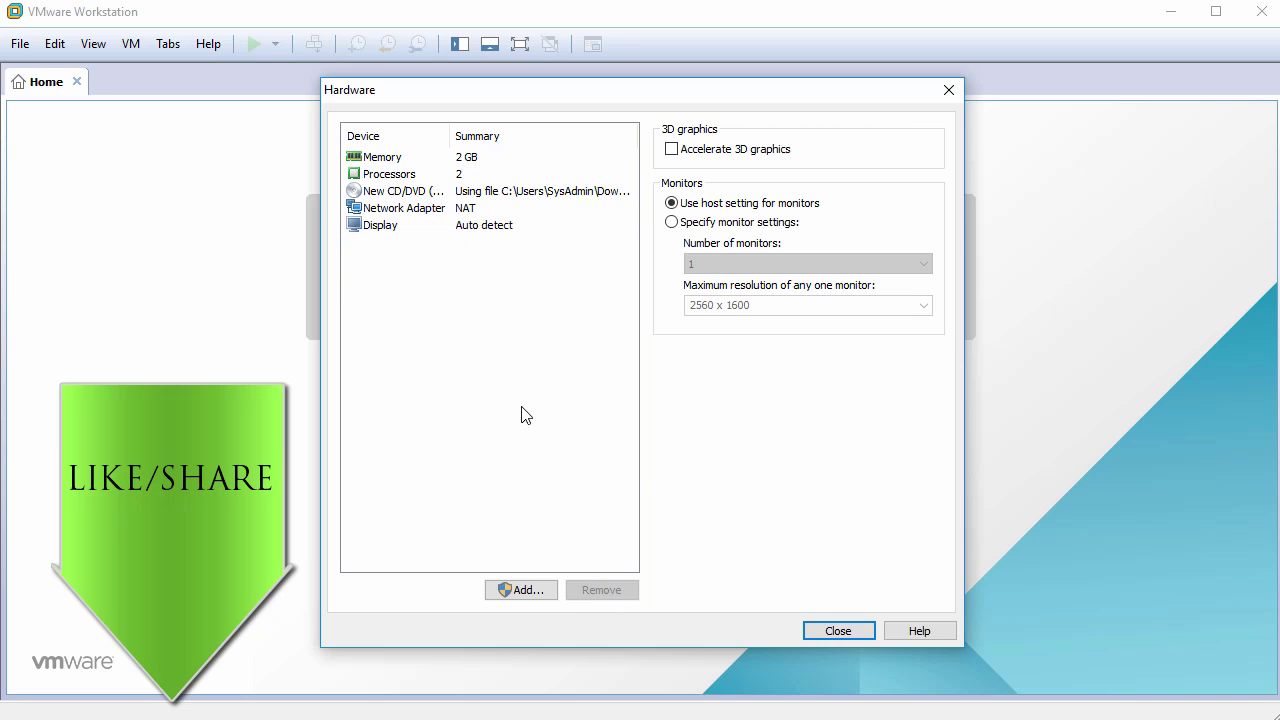
- Add a second network adapter set to Bridged
{"action": "left_click", "coordinate": [518, 590]}
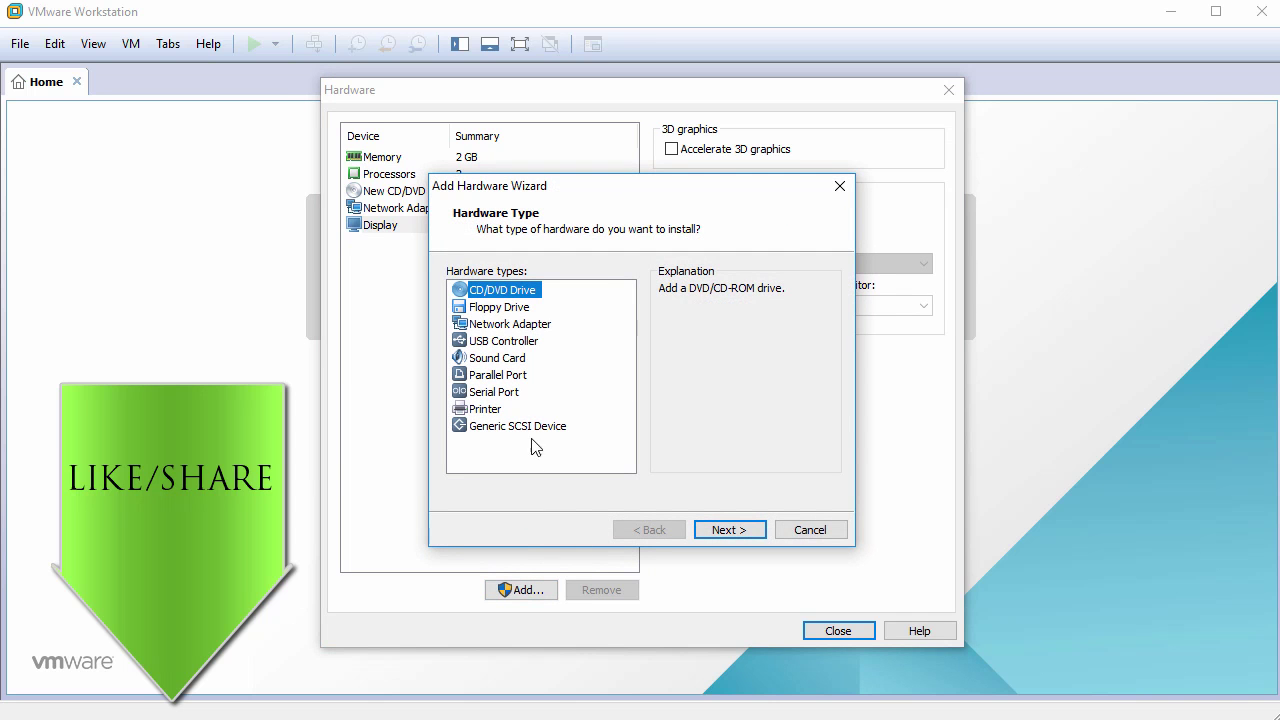
{"action": "left_click", "coordinate": [527, 326]}
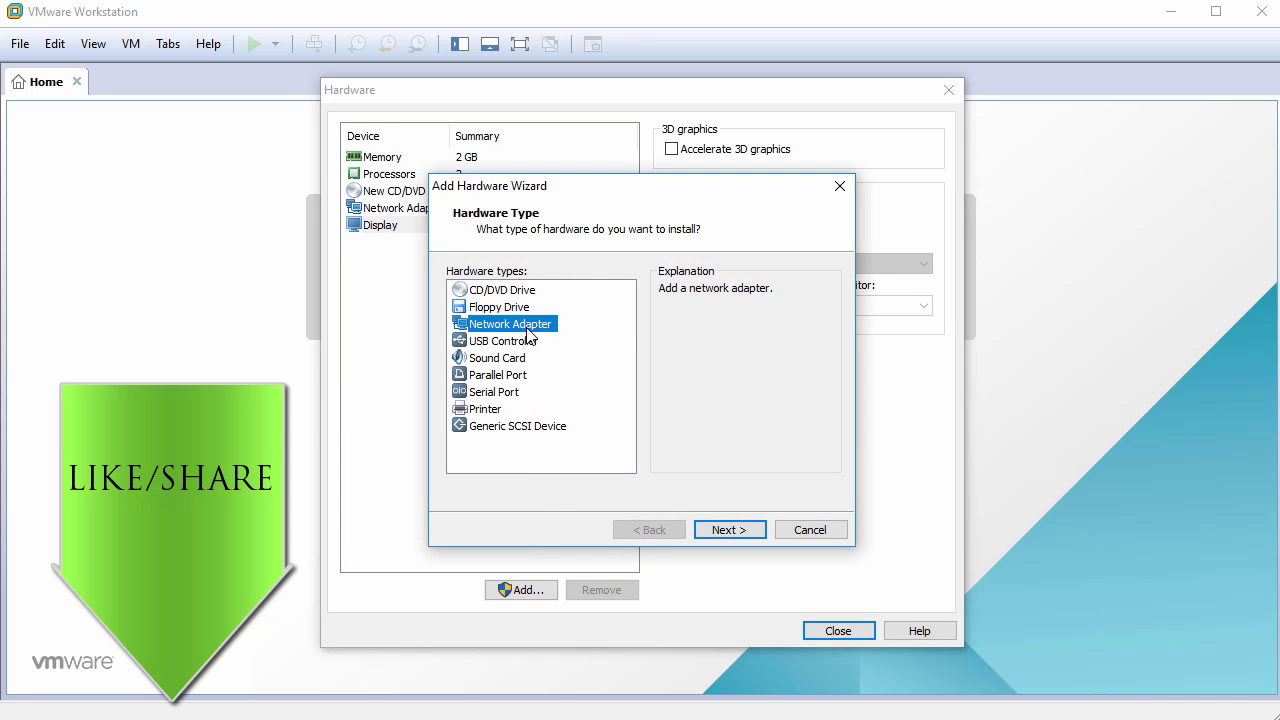
{"action": "left_click", "coordinate": [730, 530]}
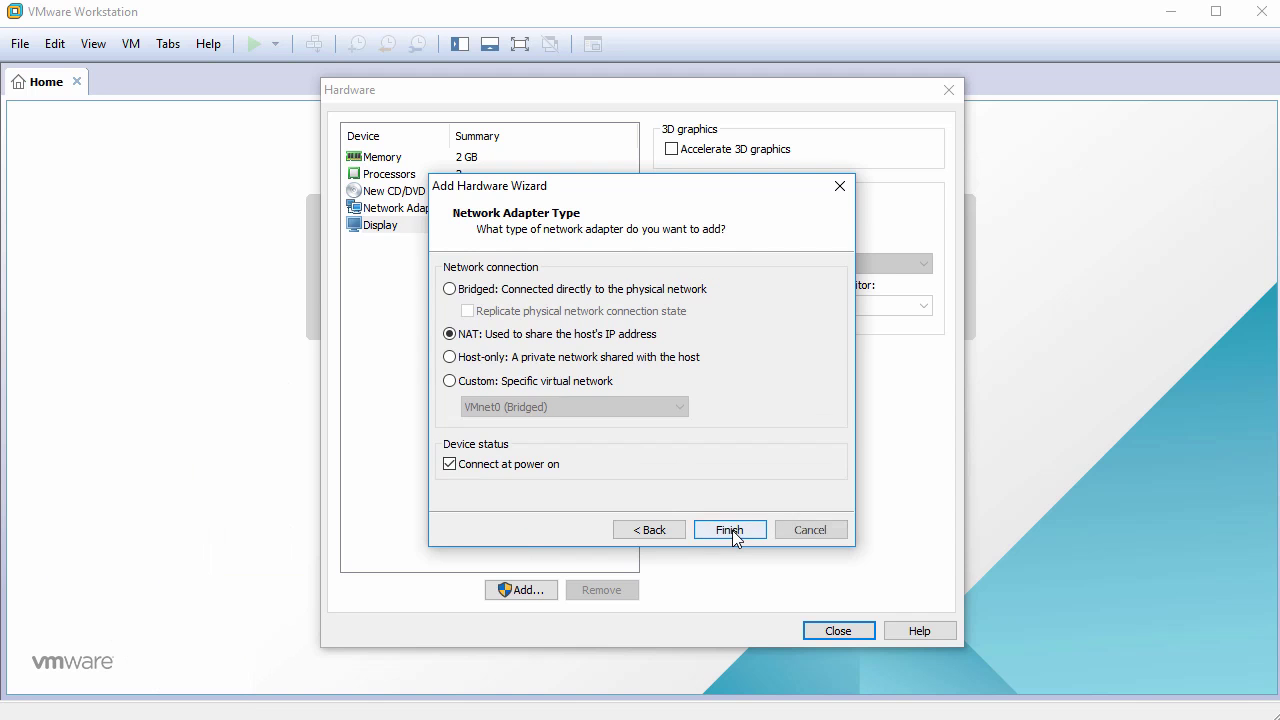
{"action": "left_click", "coordinate": [533, 292]}
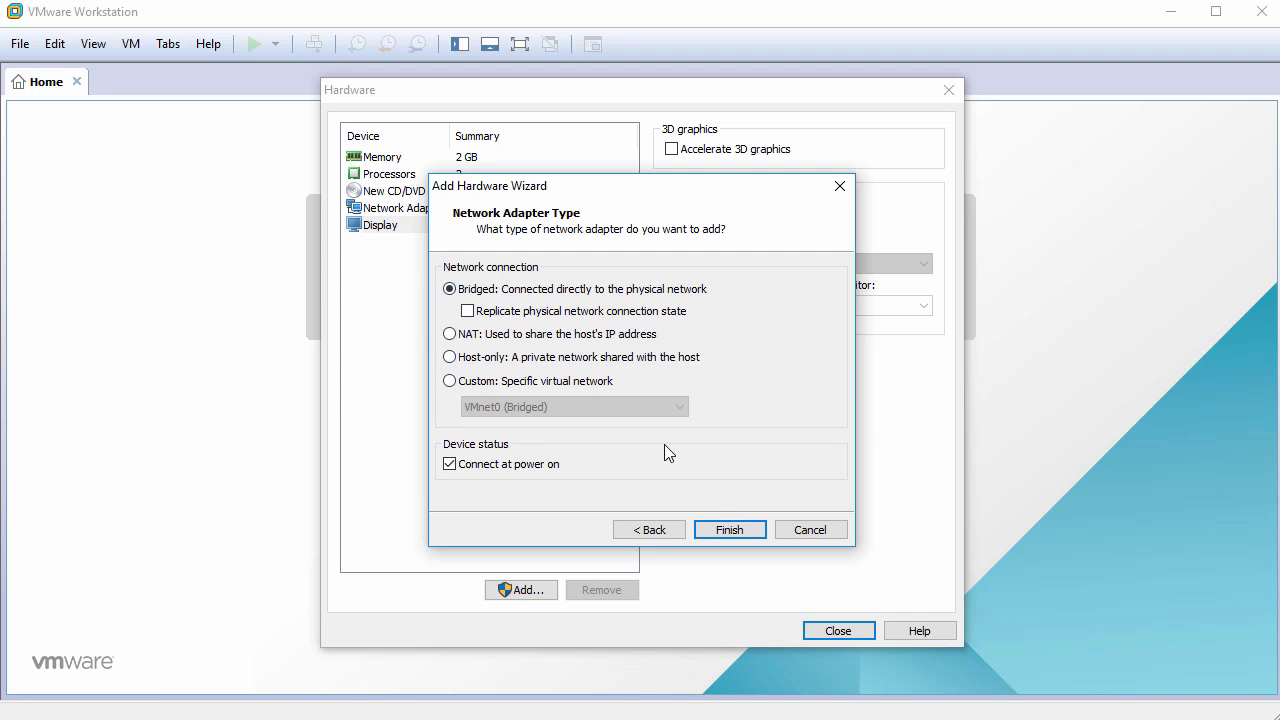
{"action": "left_click", "coordinate": [729, 530]}
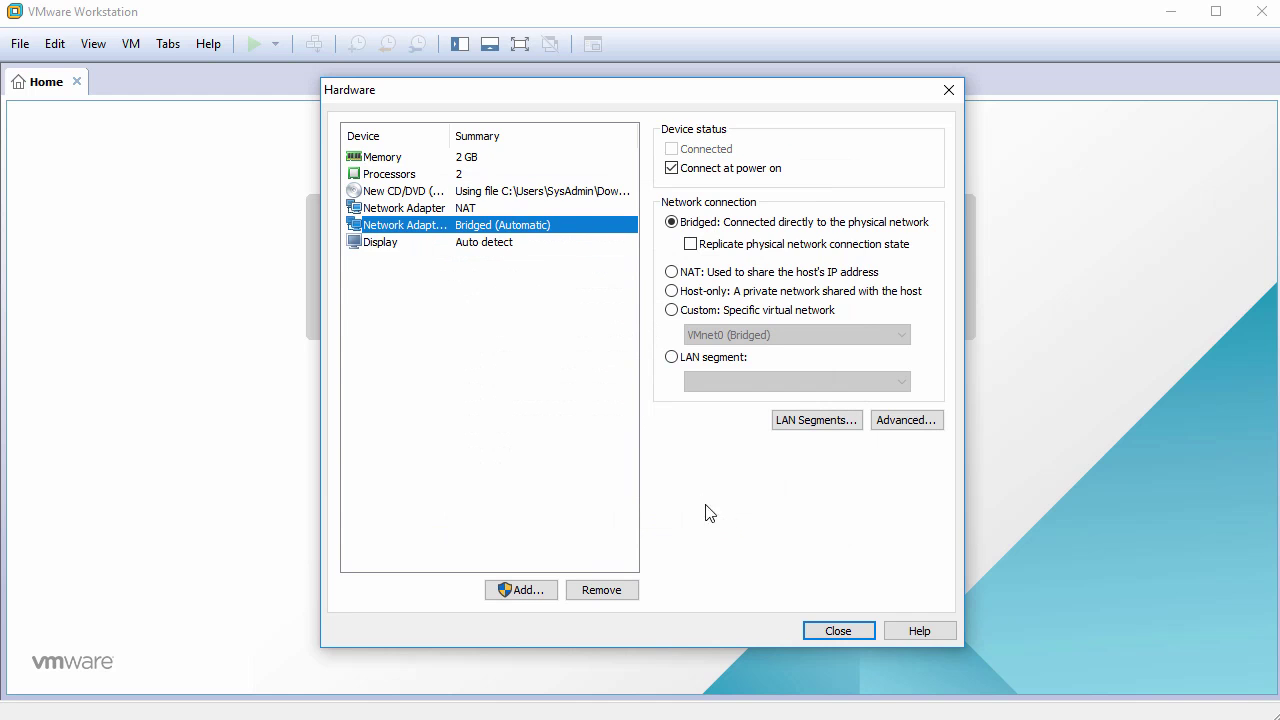
- Check the NAT and bridged adapters, then finish creating the UntangleNG VM
{"action": "left_click", "coordinate": [407, 208]}
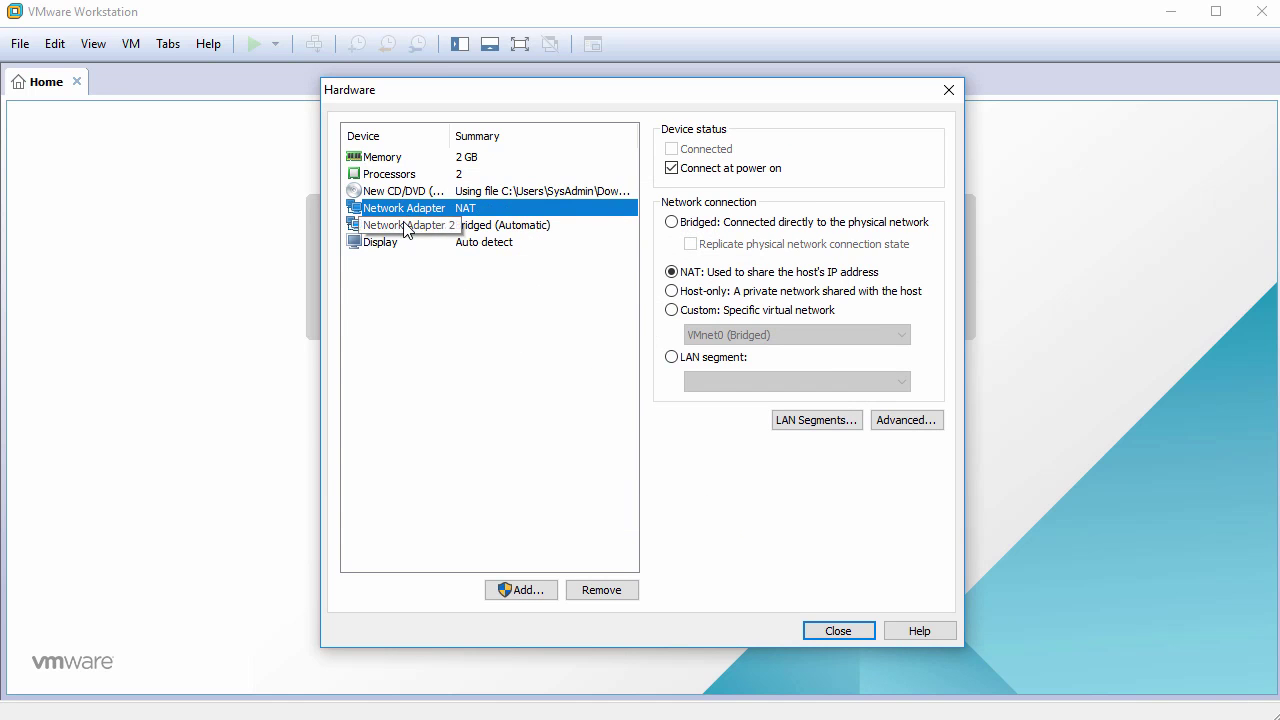
{"action": "left_click", "coordinate": [414, 226]}
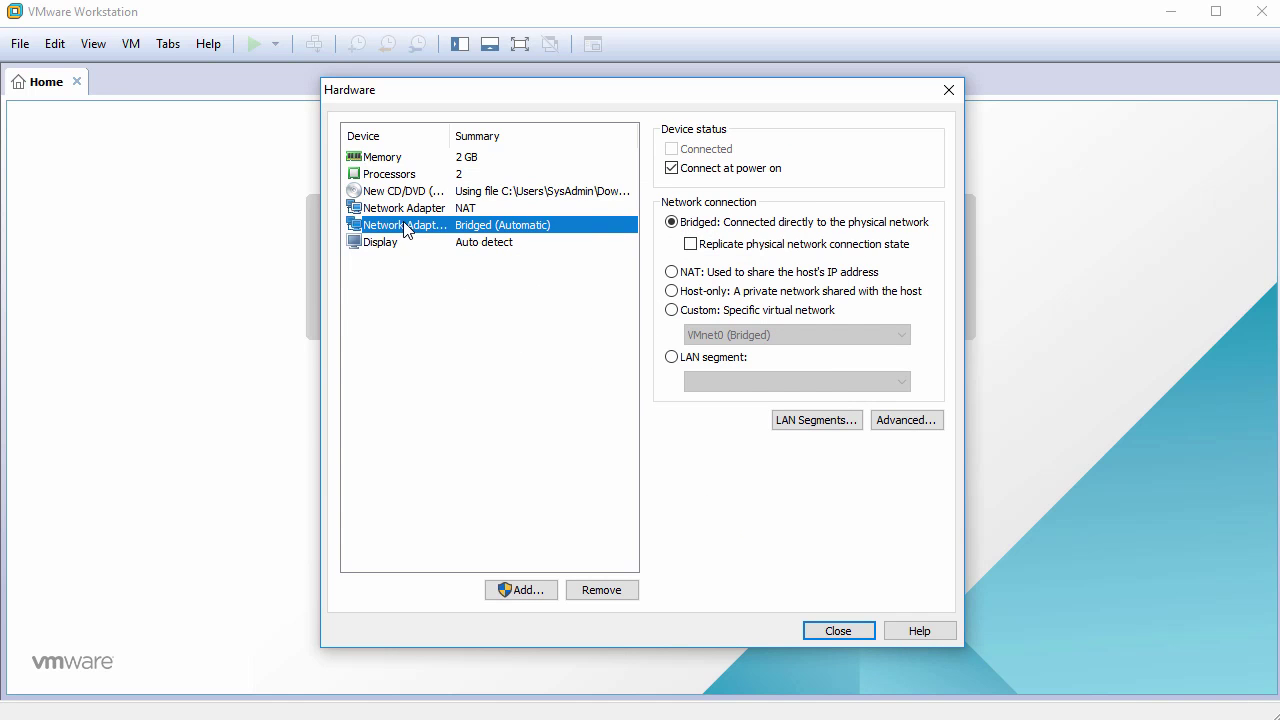
{"action": "left_click", "coordinate": [835, 631]}
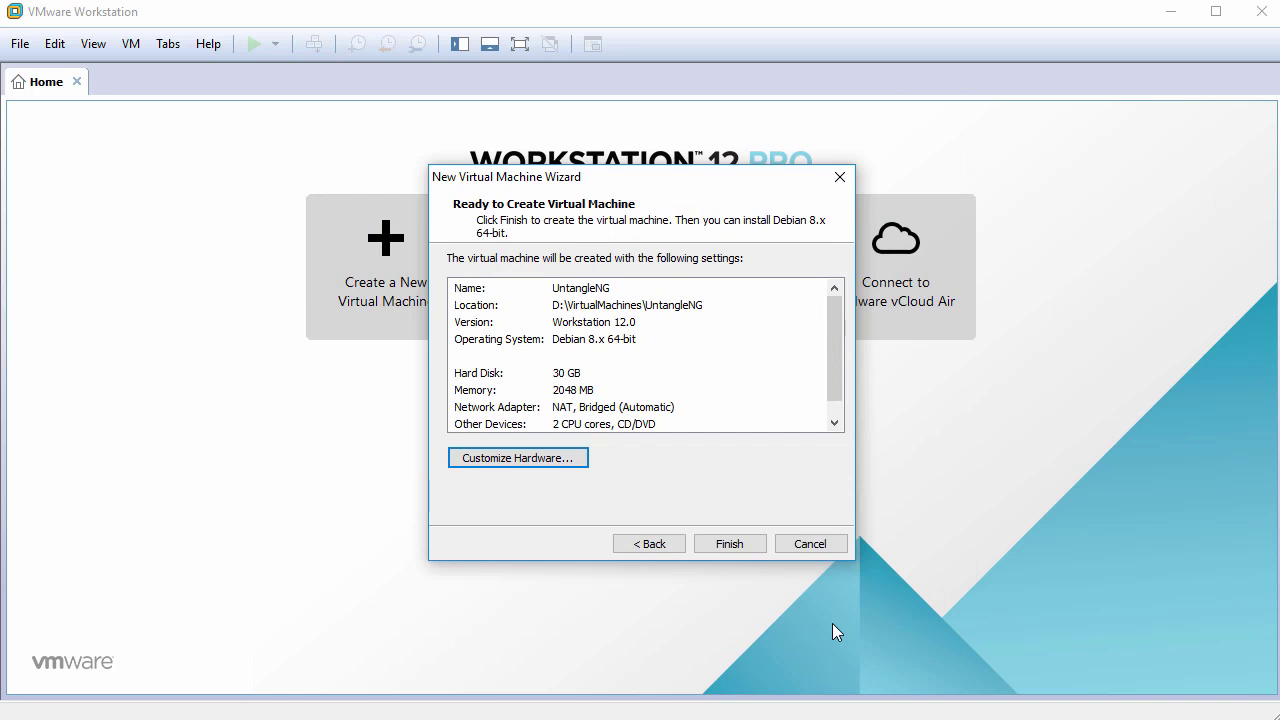
{"action": "left_click", "coordinate": [733, 543]}
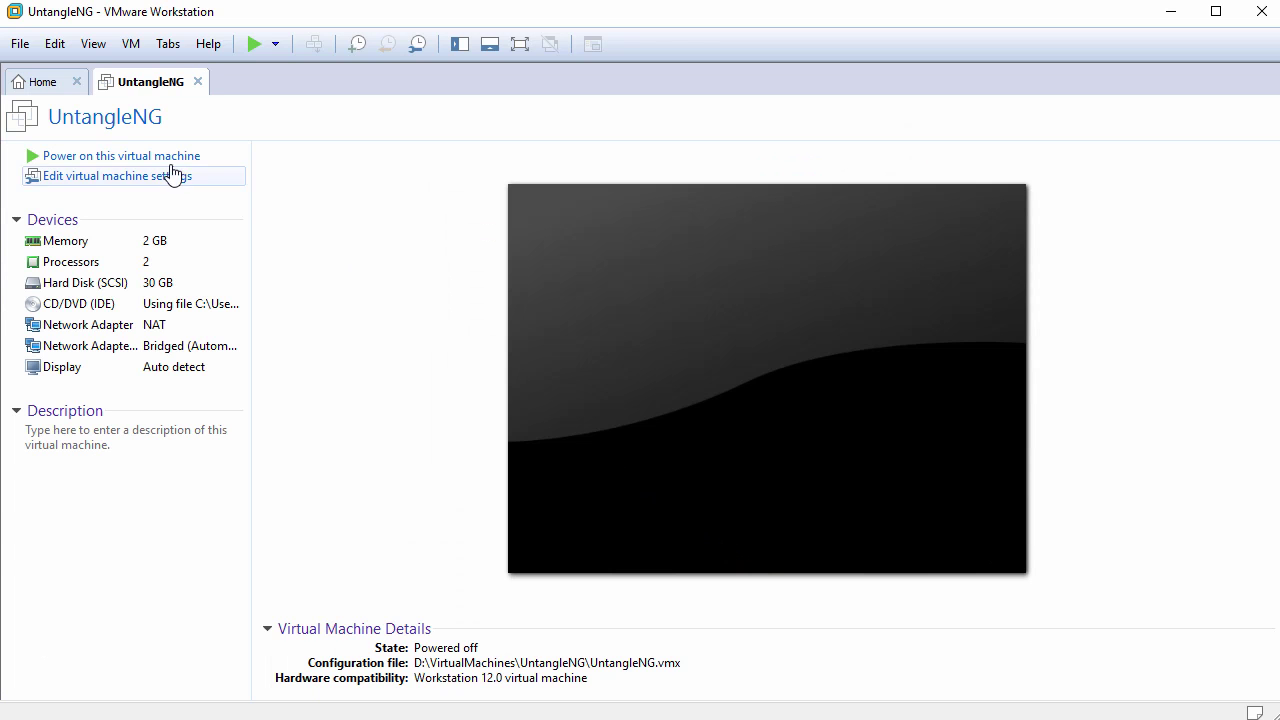
- Power on UntangleNG and launch Graphical install from the boot menu
{"action": "left_click", "coordinate": [113, 156]}
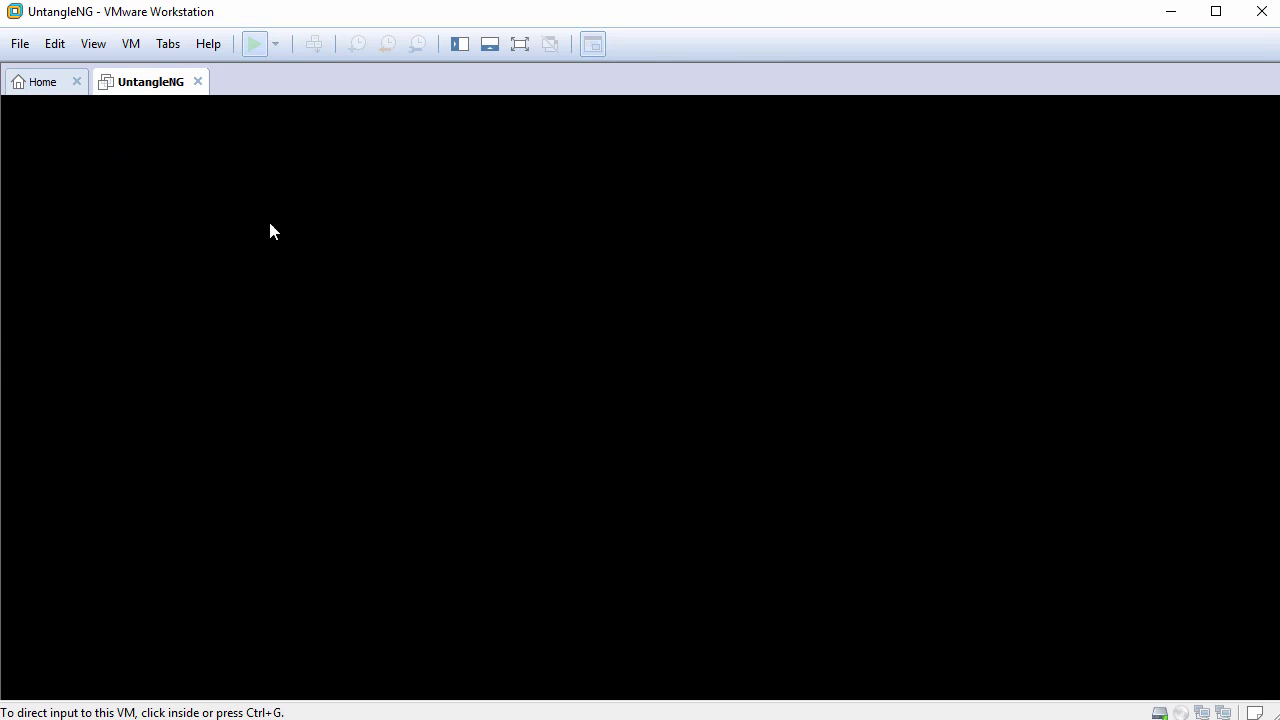
{"action": "left_click", "coordinate": [1273, 661]}
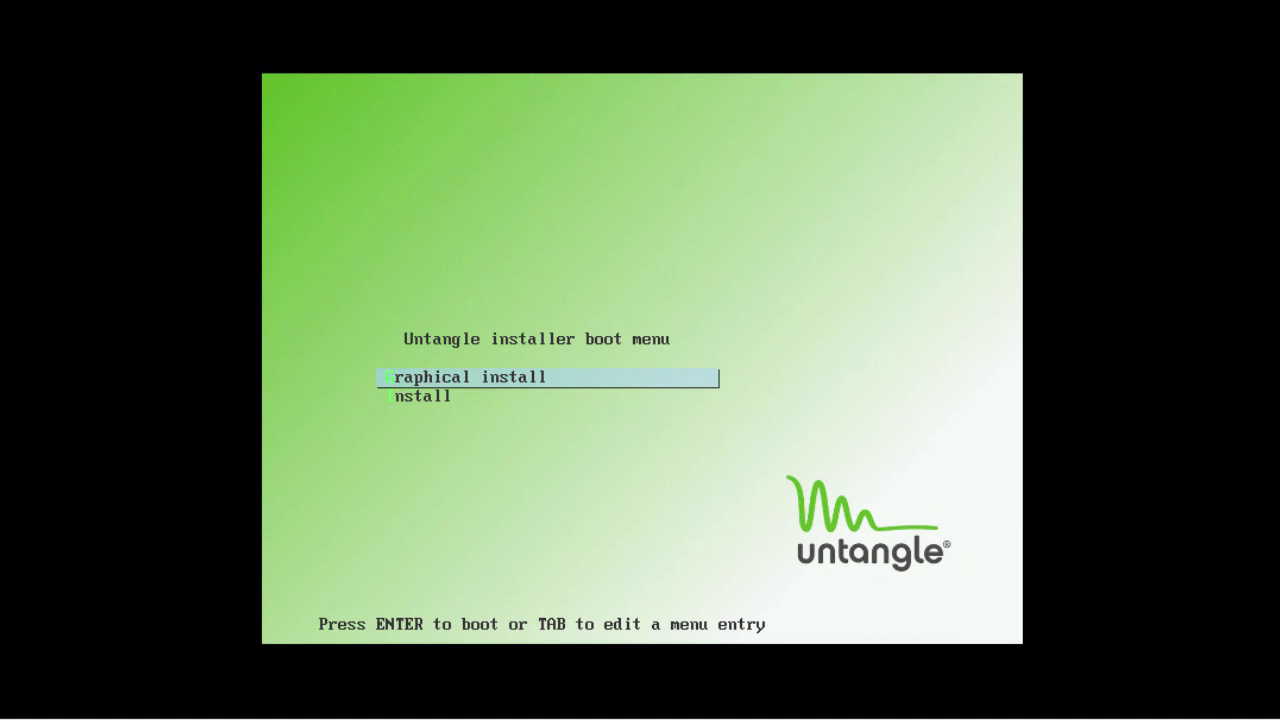
{"action": "key", "text": "Return"}
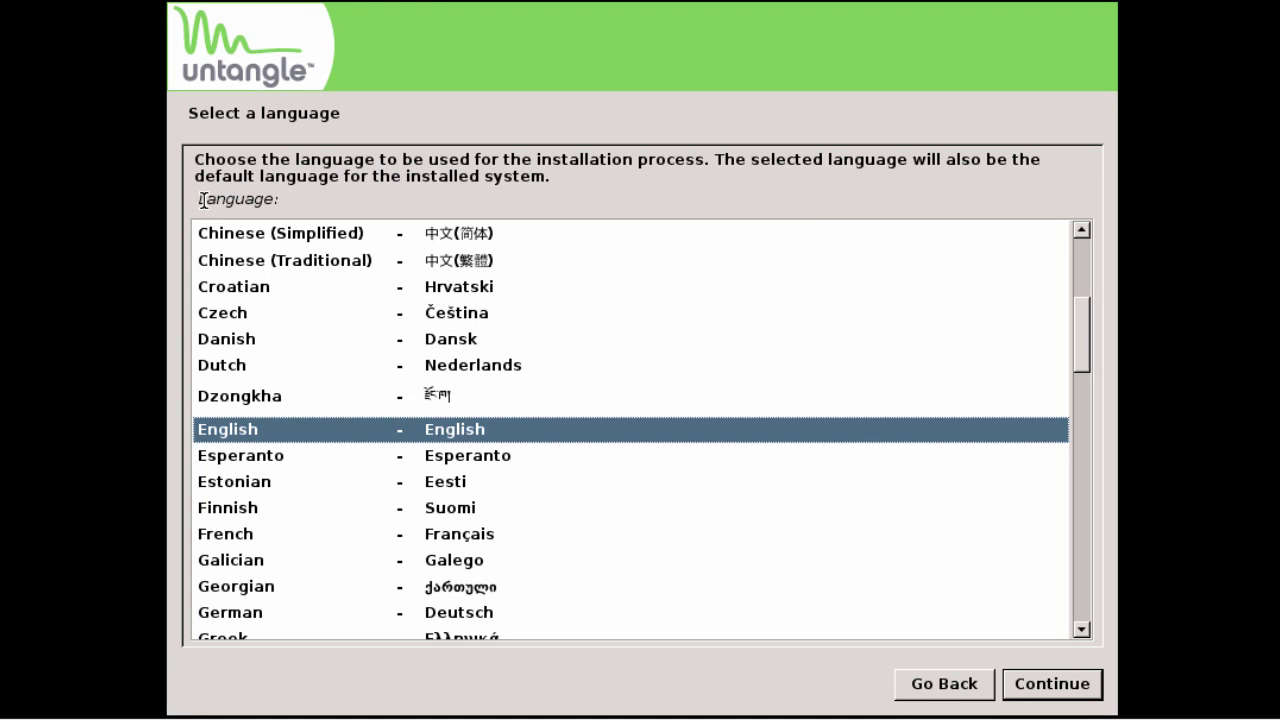
- Choose English as the installation language
{"action": "left_click_drag", "start_coordinate": [203, 200], "coordinate": [330, 216]}
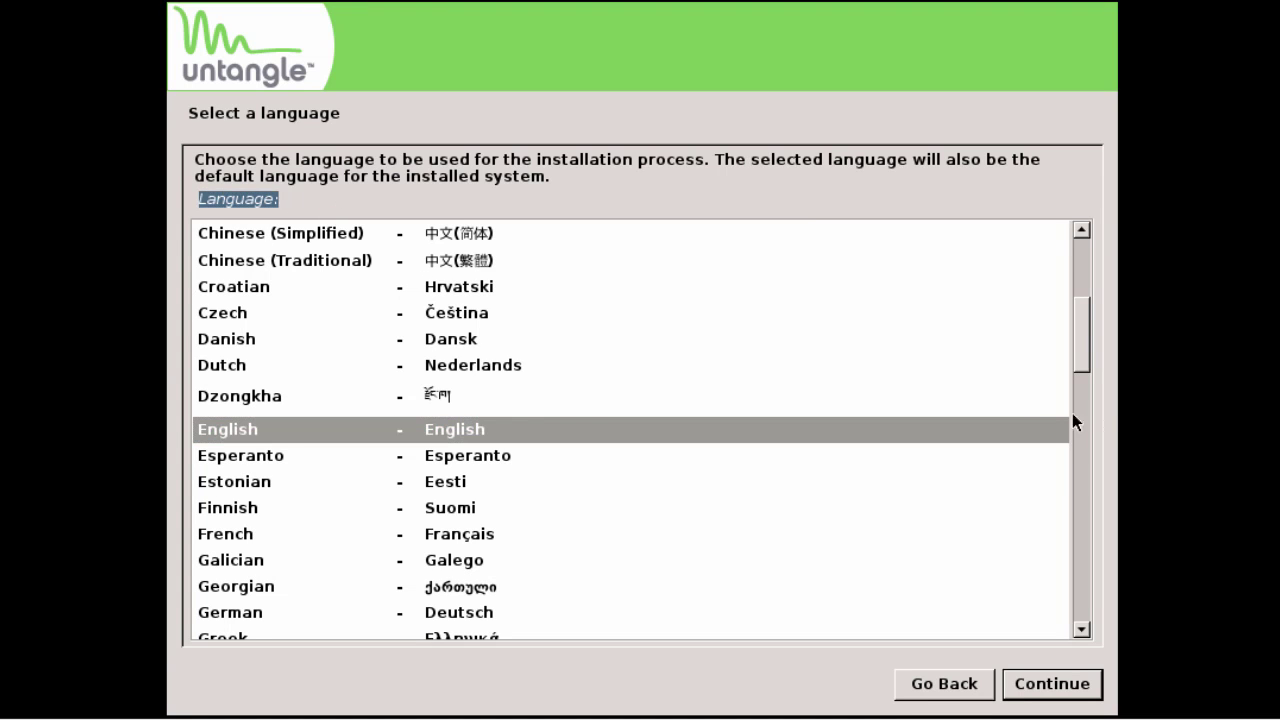
{"action": "mouse_move", "coordinate": [1081, 360]}
{"action": "left_mouse_down"}
{"action": "mouse_move", "coordinate": [1078, 302]}
{"action": "mouse_move", "coordinate": [1062, 528]}
{"action": "mouse_move", "coordinate": [1083, 638]}
{"action": "mouse_move", "coordinate": [1093, 362]}
{"action": "left_mouse_up"}
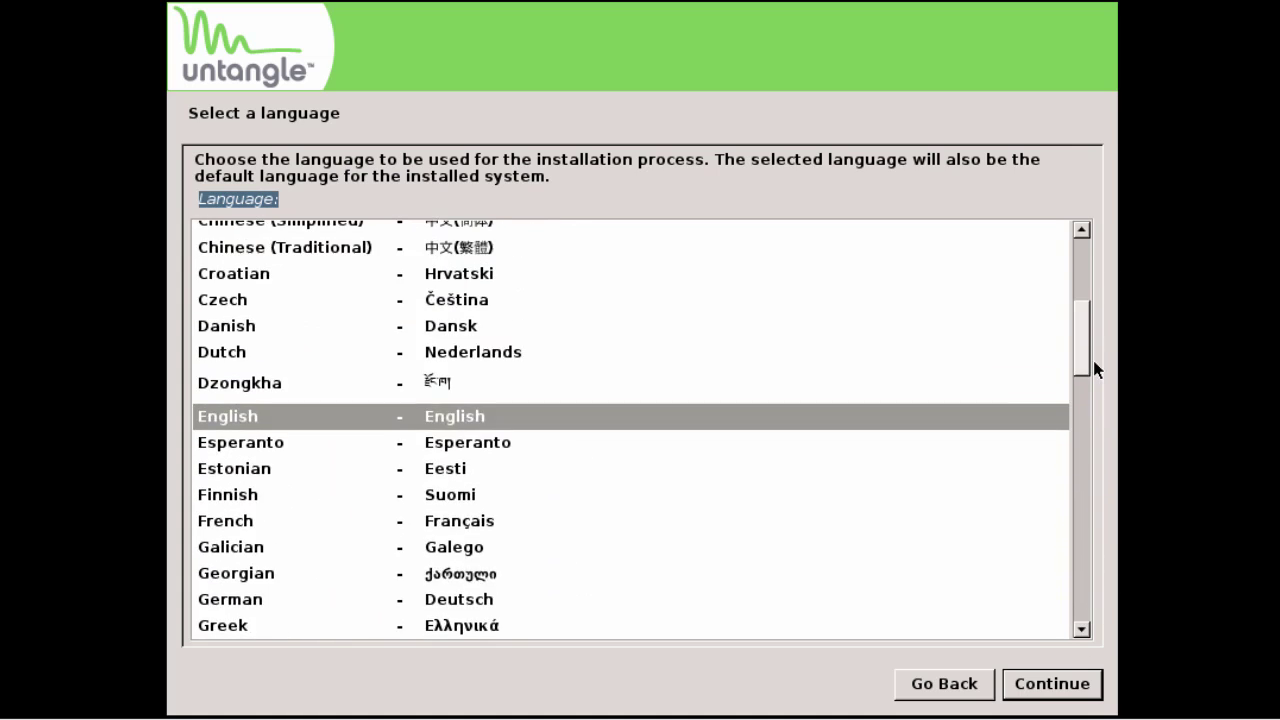
{"action": "left_click", "coordinate": [786, 409]}
{"action": "left_click", "coordinate": [1052, 680]}
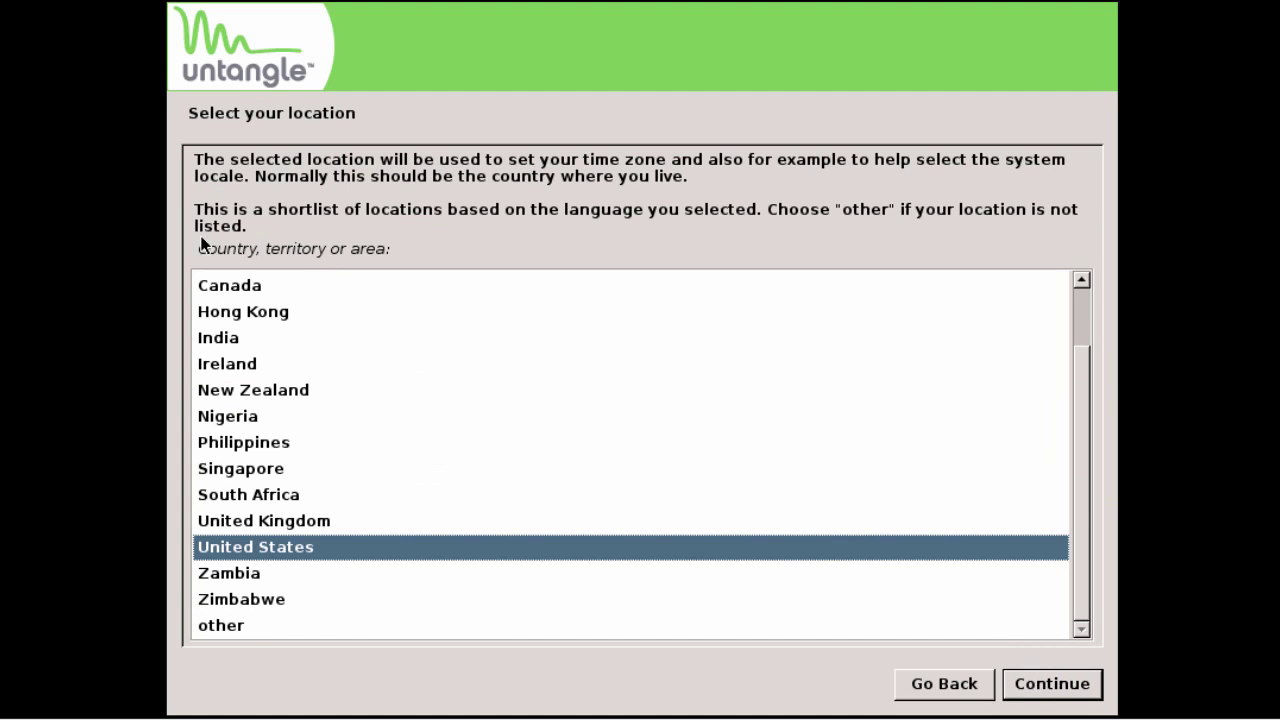
- Choose United States as the location
{"action": "left_click_drag", "start_coordinate": [196, 250], "coordinate": [399, 265]}
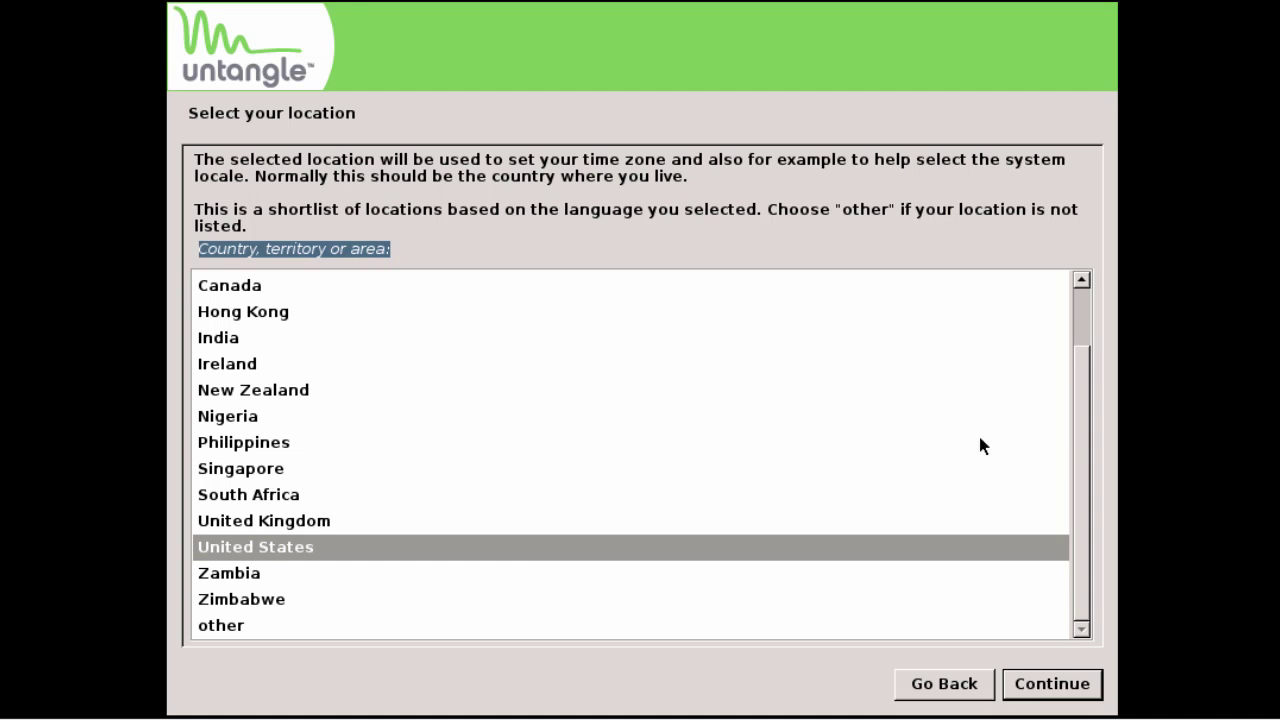
{"action": "left_click_drag", "start_coordinate": [1077, 474], "coordinate": [1060, 508]}
{"action": "left_click", "coordinate": [897, 547]}
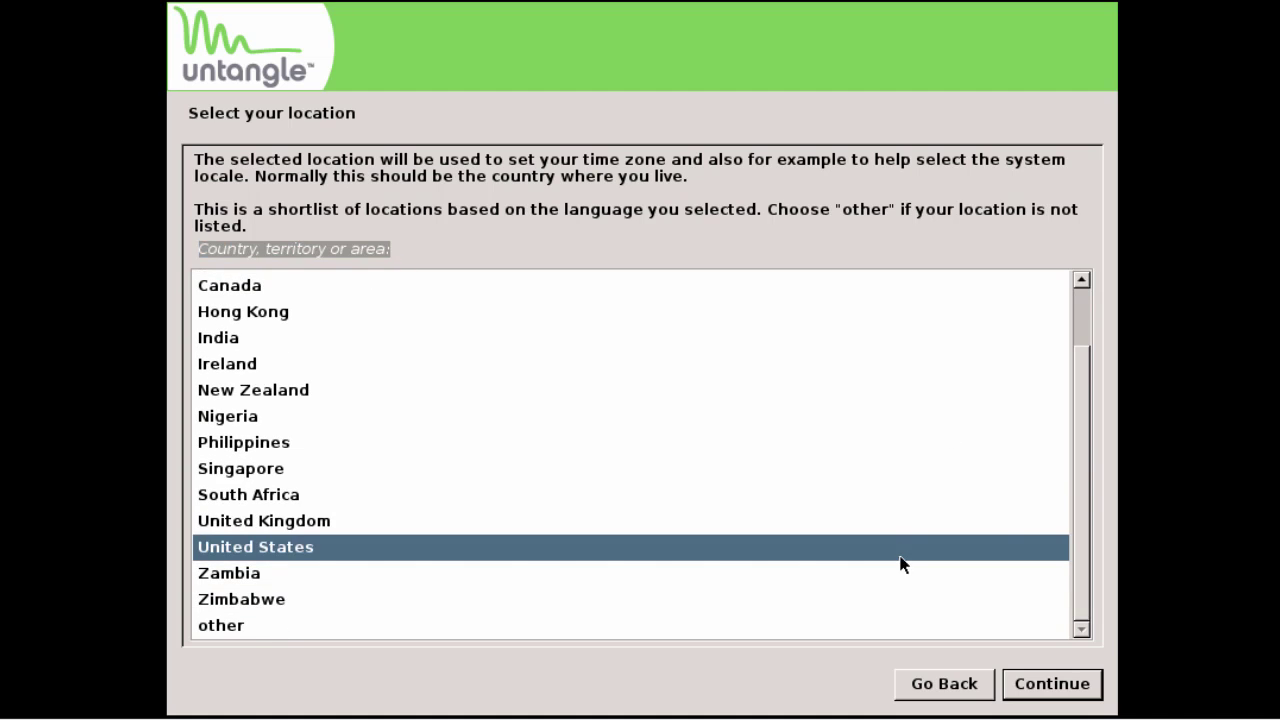
{"action": "left_click", "coordinate": [1050, 683]}
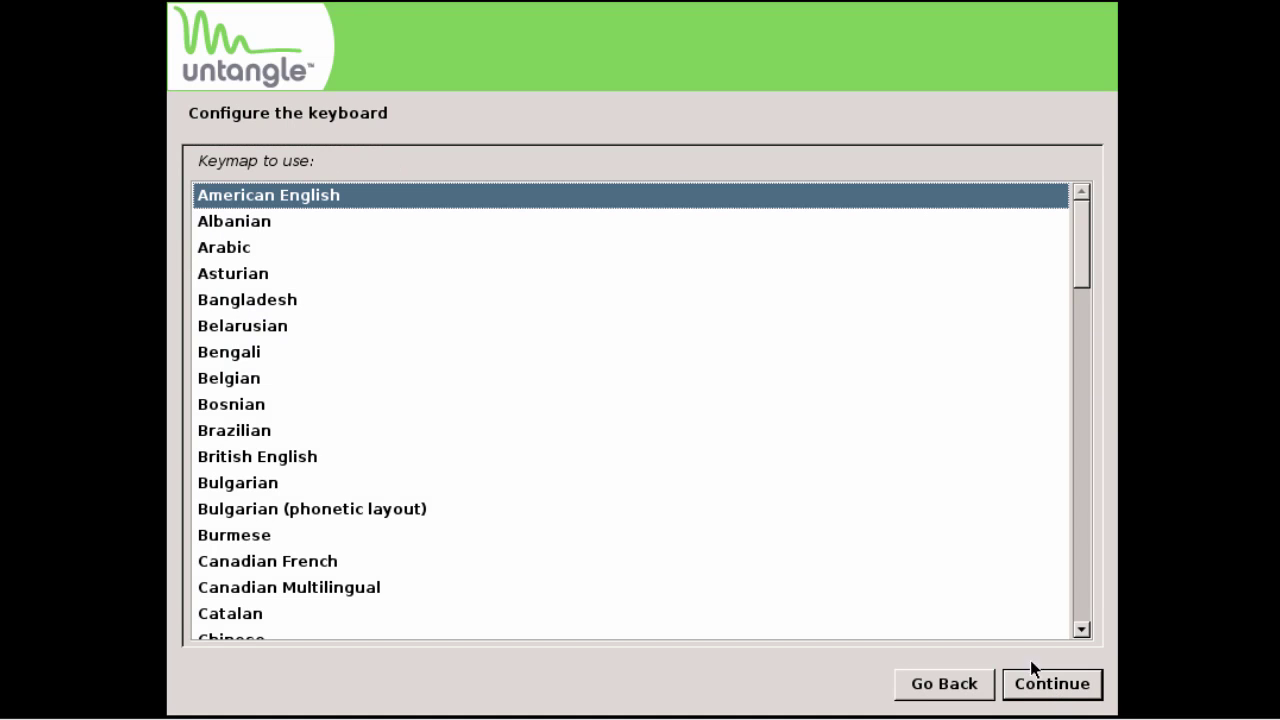
- Choose American English as the keymap
{"action": "left_click_drag", "start_coordinate": [197, 160], "coordinate": [405, 176]}
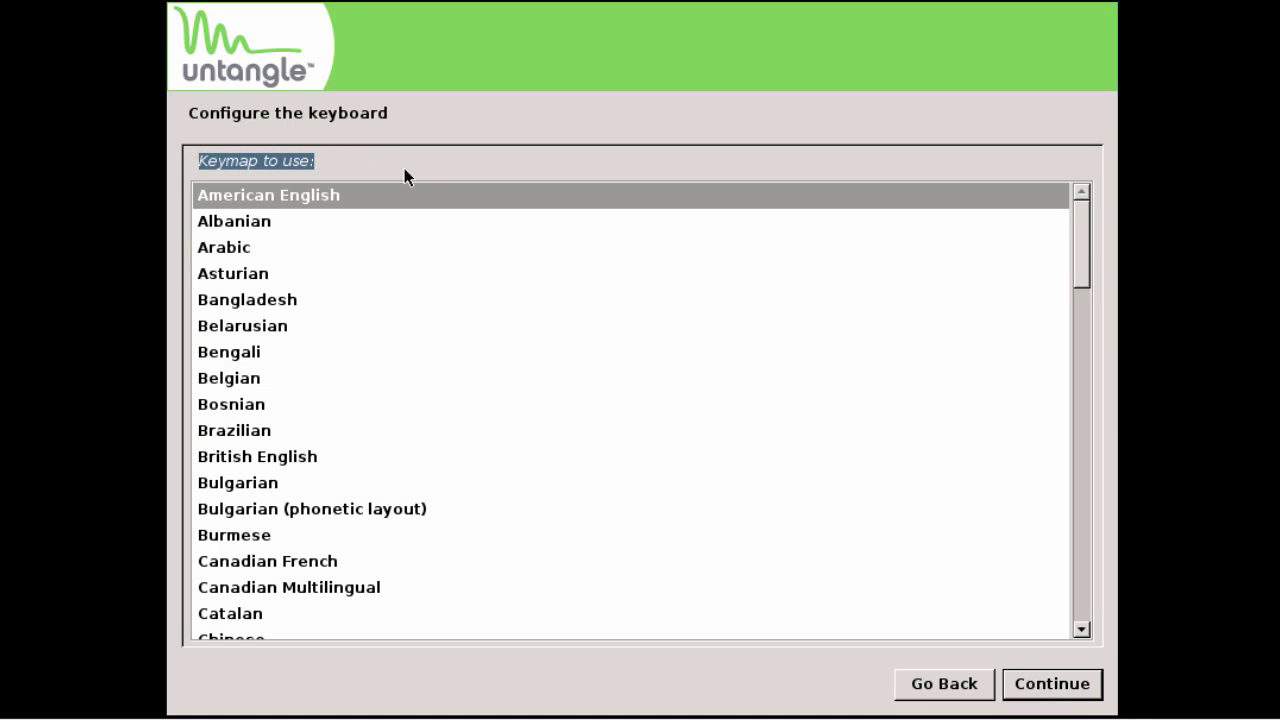
{"action": "left_click_drag", "start_coordinate": [1087, 250], "coordinate": [1065, 233]}
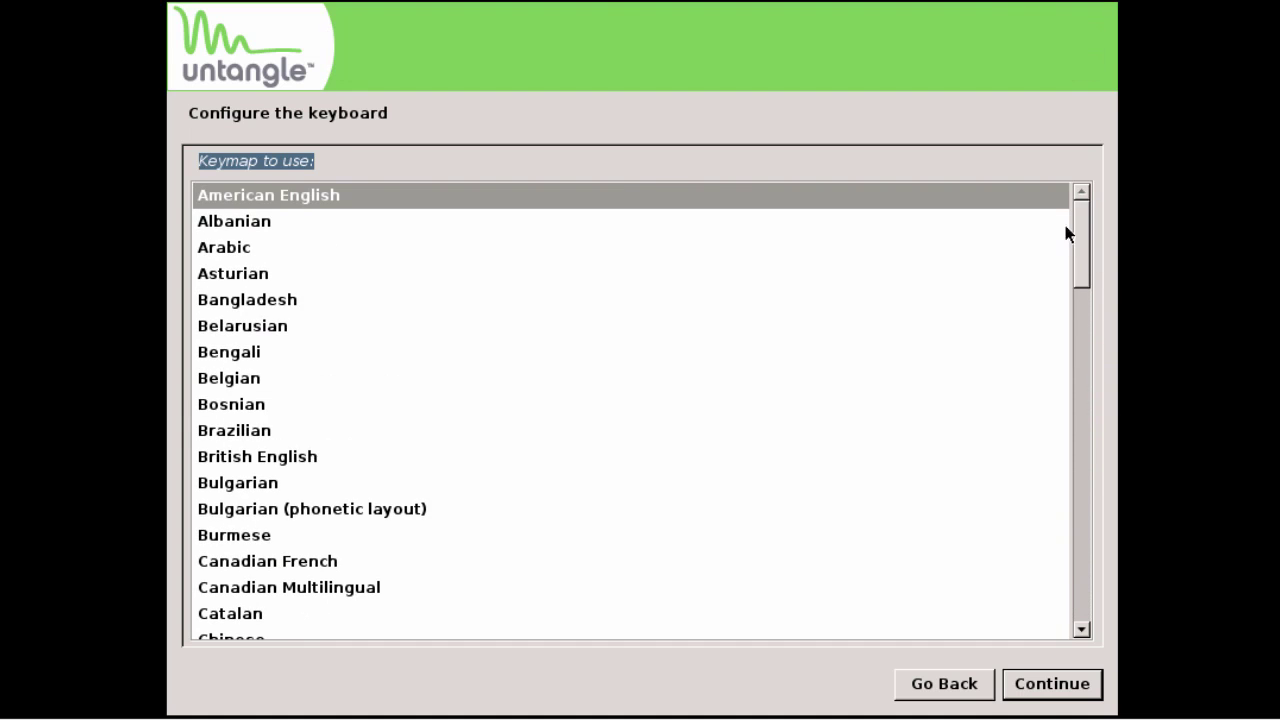
{"action": "left_click", "coordinate": [587, 195]}
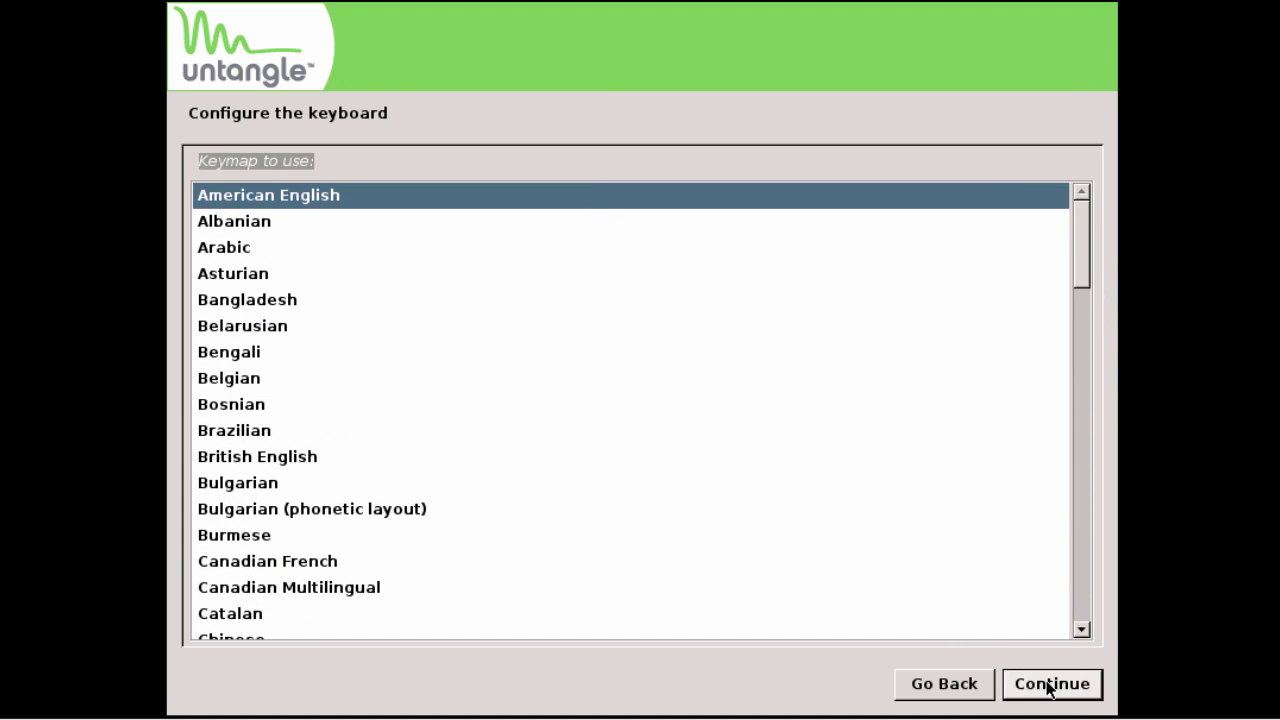
{"action": "left_click", "coordinate": [1050, 686]}
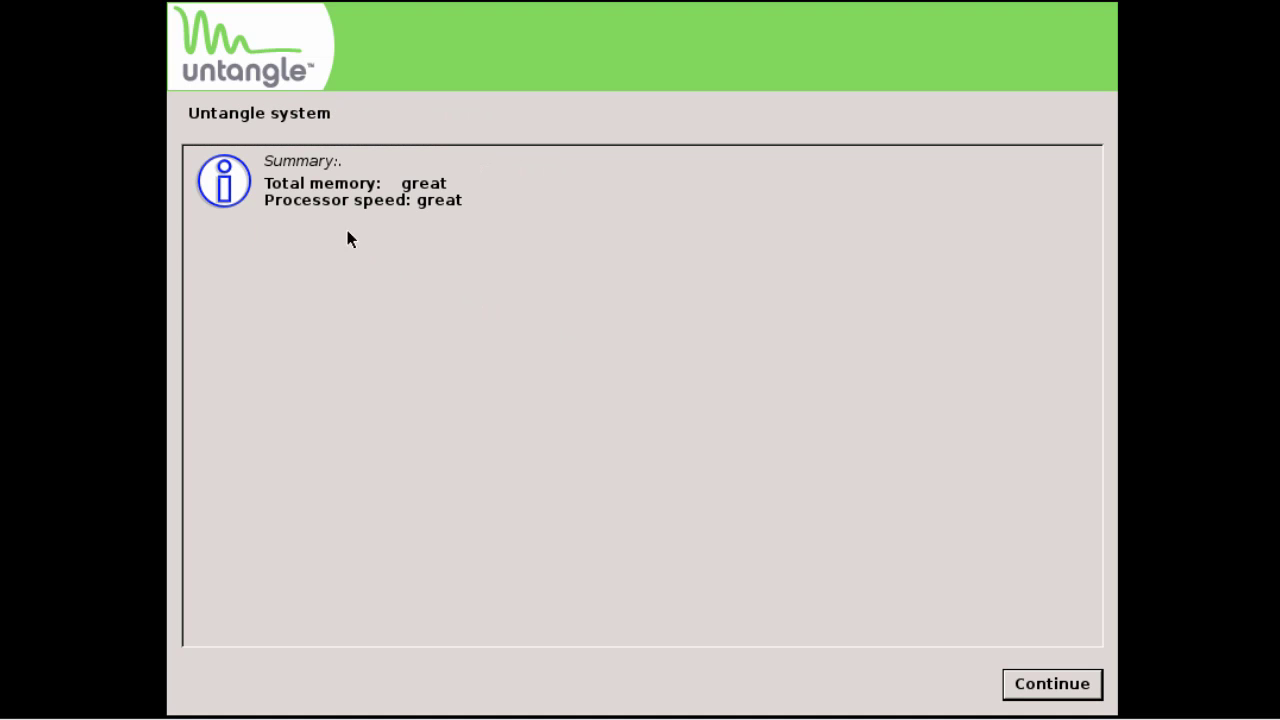
- Pass the system summary, agree to format the disk and write the partition changes
{"action": "left_click_drag", "start_coordinate": [264, 161], "coordinate": [343, 161]}
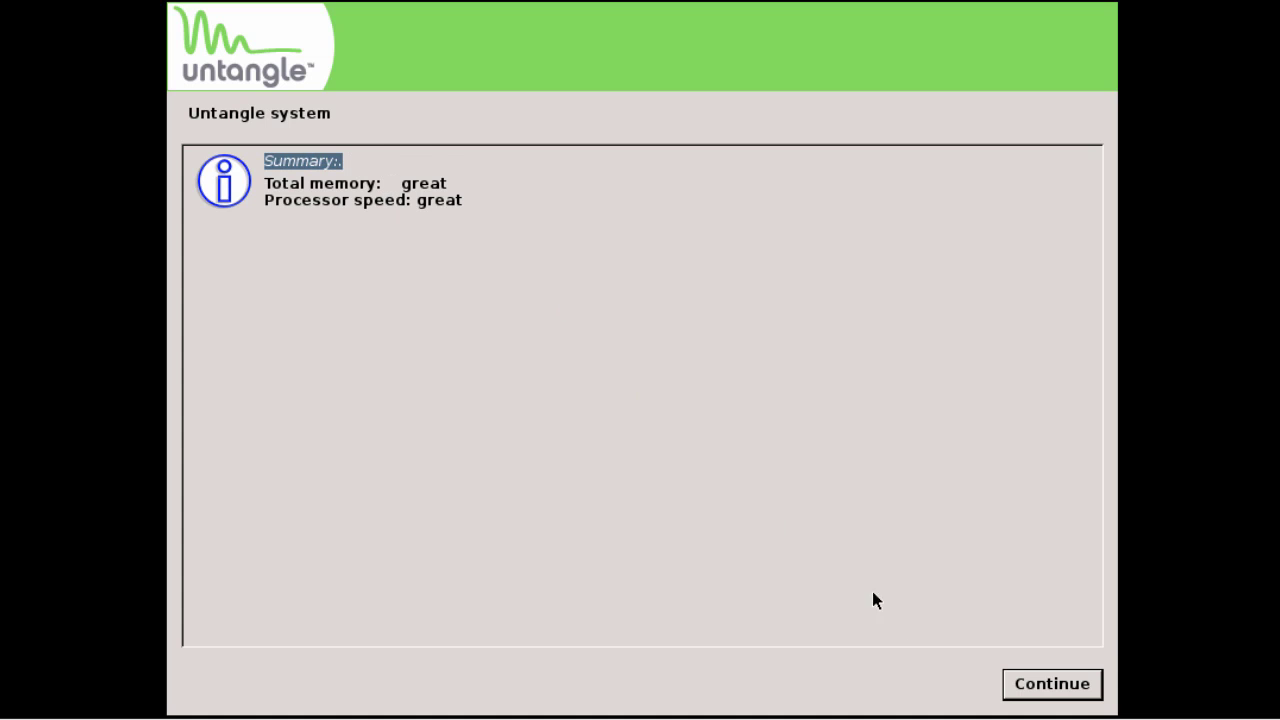
{"action": "left_click", "coordinate": [1051, 693]}
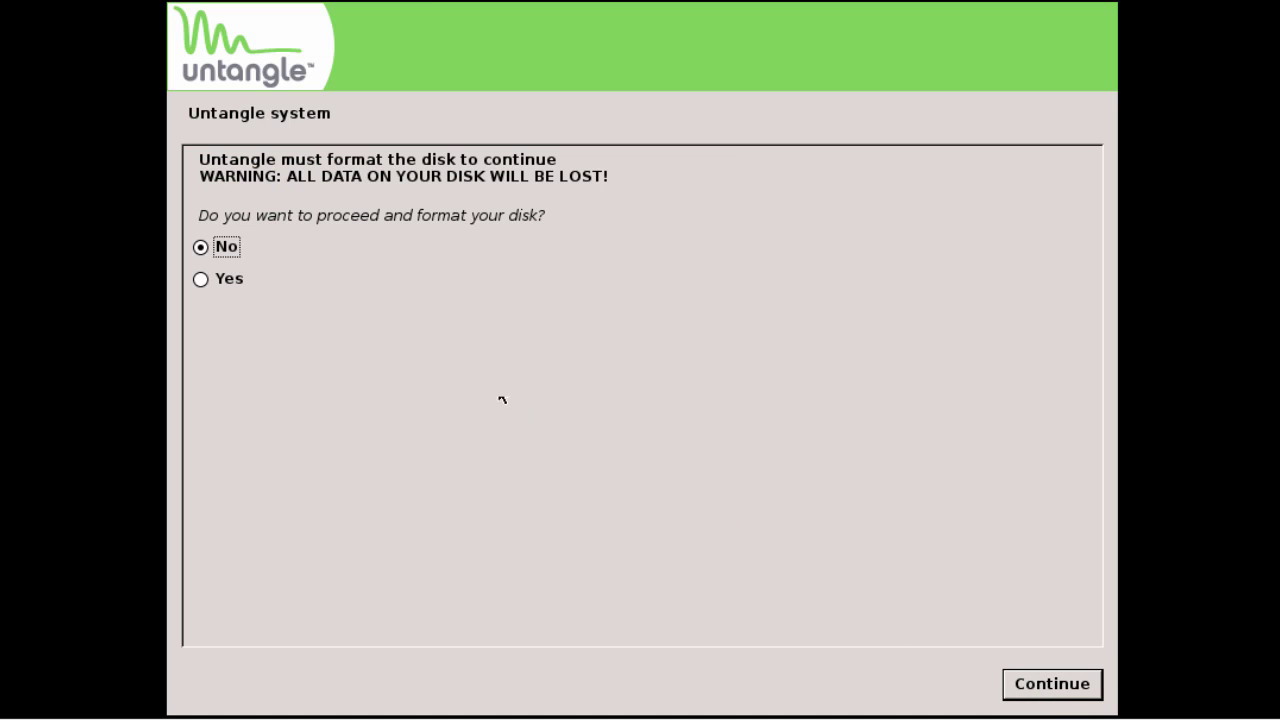
{"action": "left_click", "coordinate": [199, 281]}
{"action": "left_click", "coordinate": [1051, 686]}
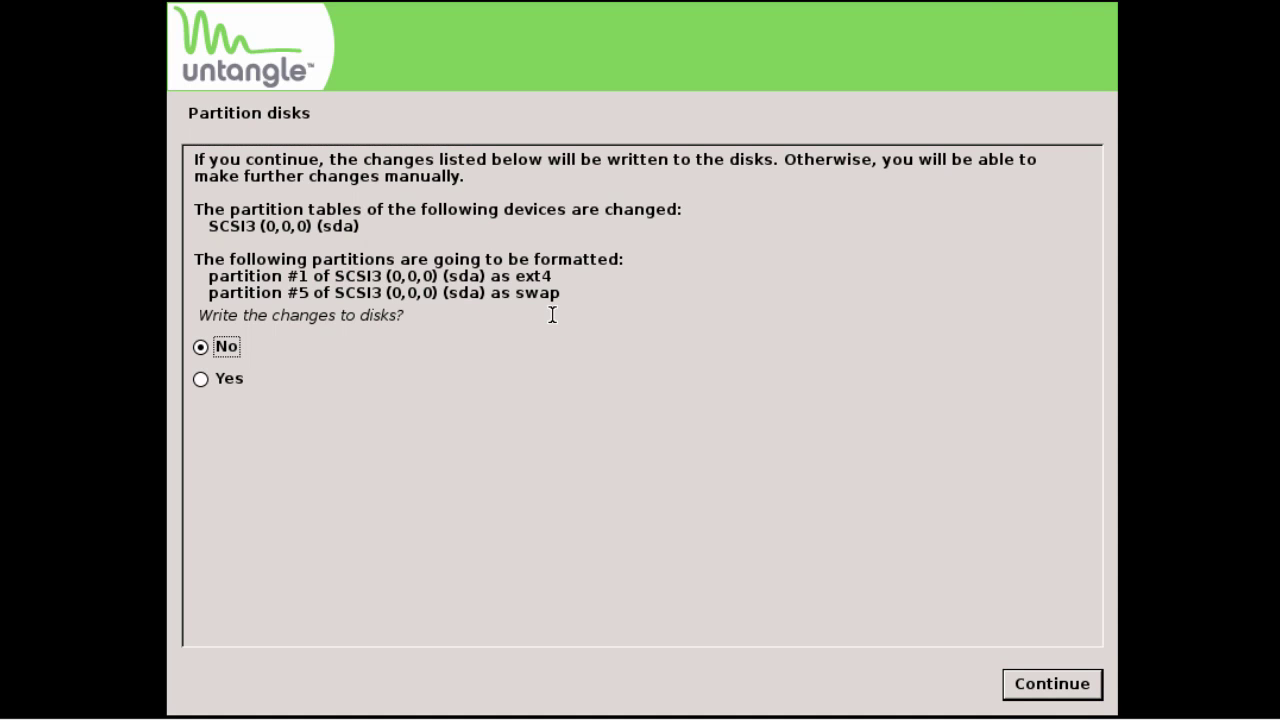
{"action": "left_click_drag", "start_coordinate": [200, 313], "coordinate": [428, 320]}
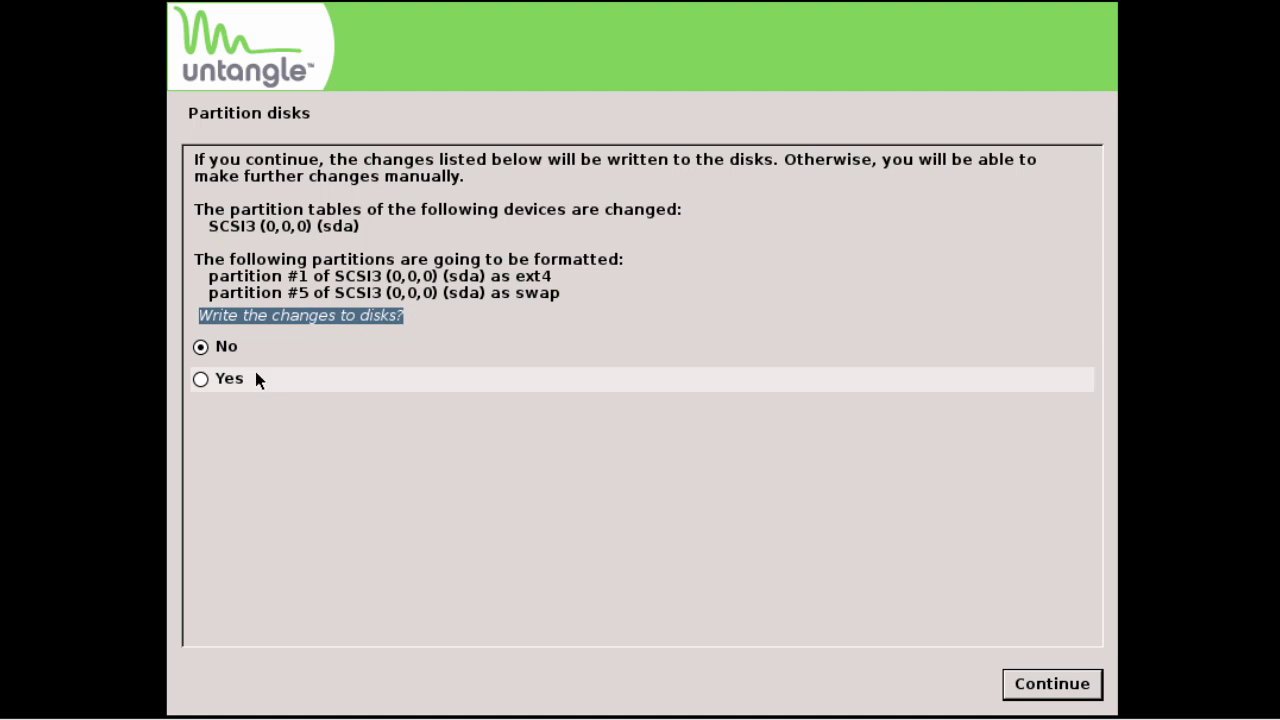
{"action": "left_click", "coordinate": [224, 382]}
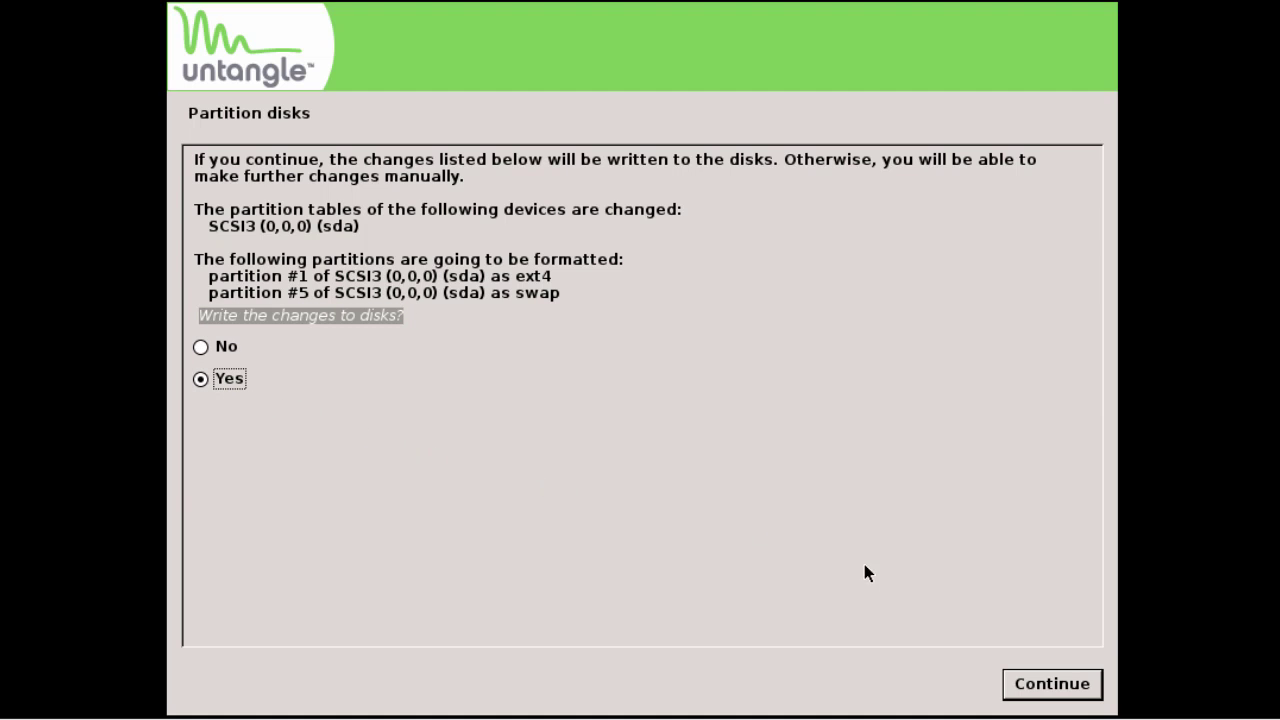
{"action": "left_click", "coordinate": [1042, 684]}
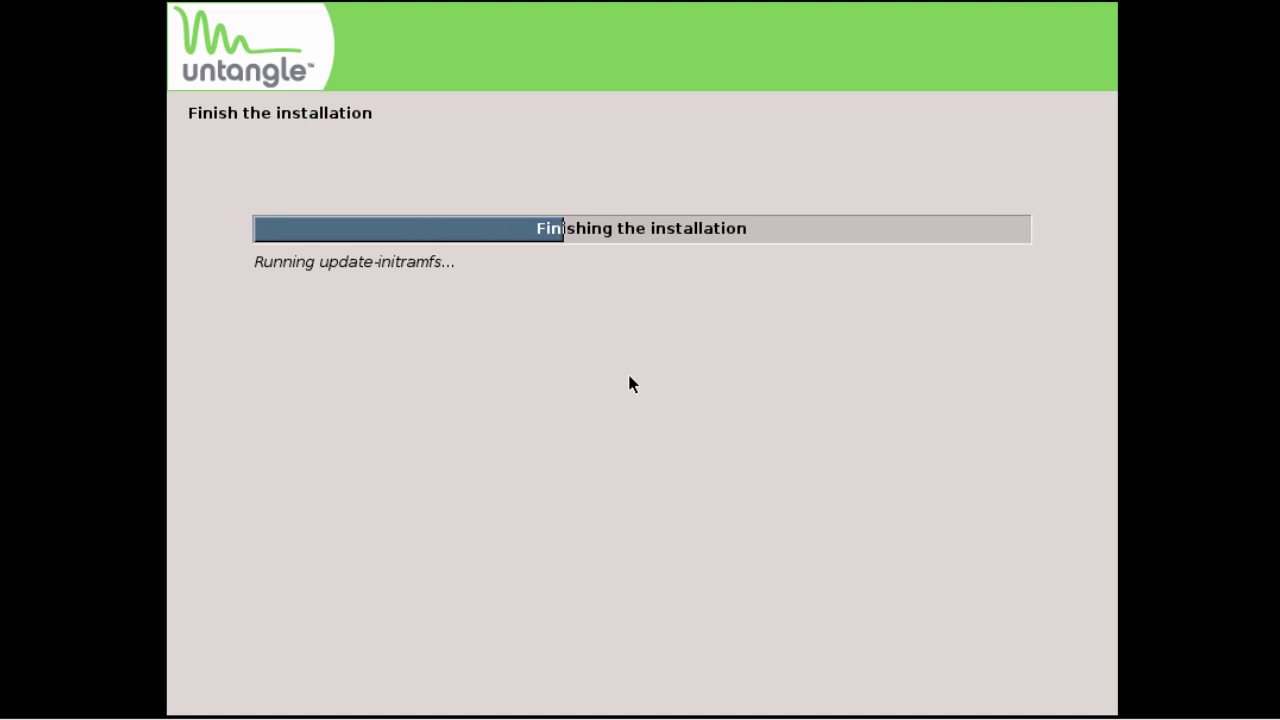
- Finish installation and boot the default Untangle GRUB entry
{"action": "left_click_drag", "start_coordinate": [264, 160], "coordinate": [446, 156]}
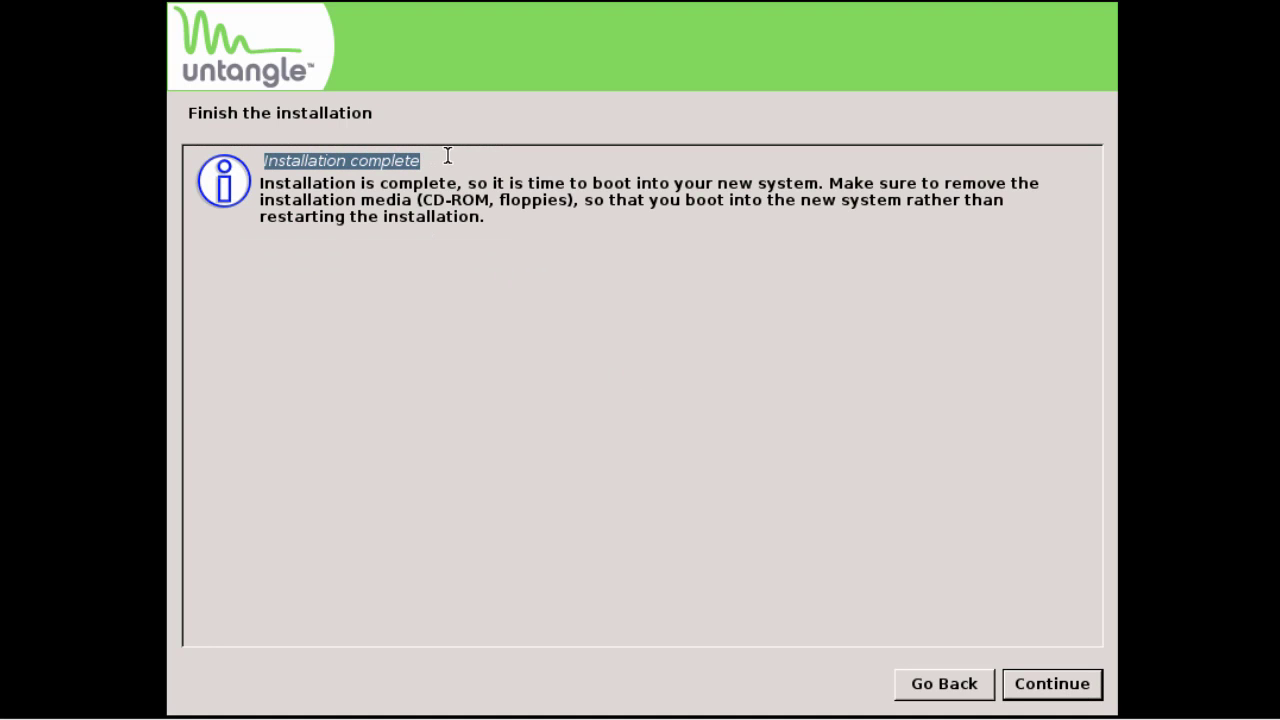
{"action": "left_click", "coordinate": [1053, 684]}
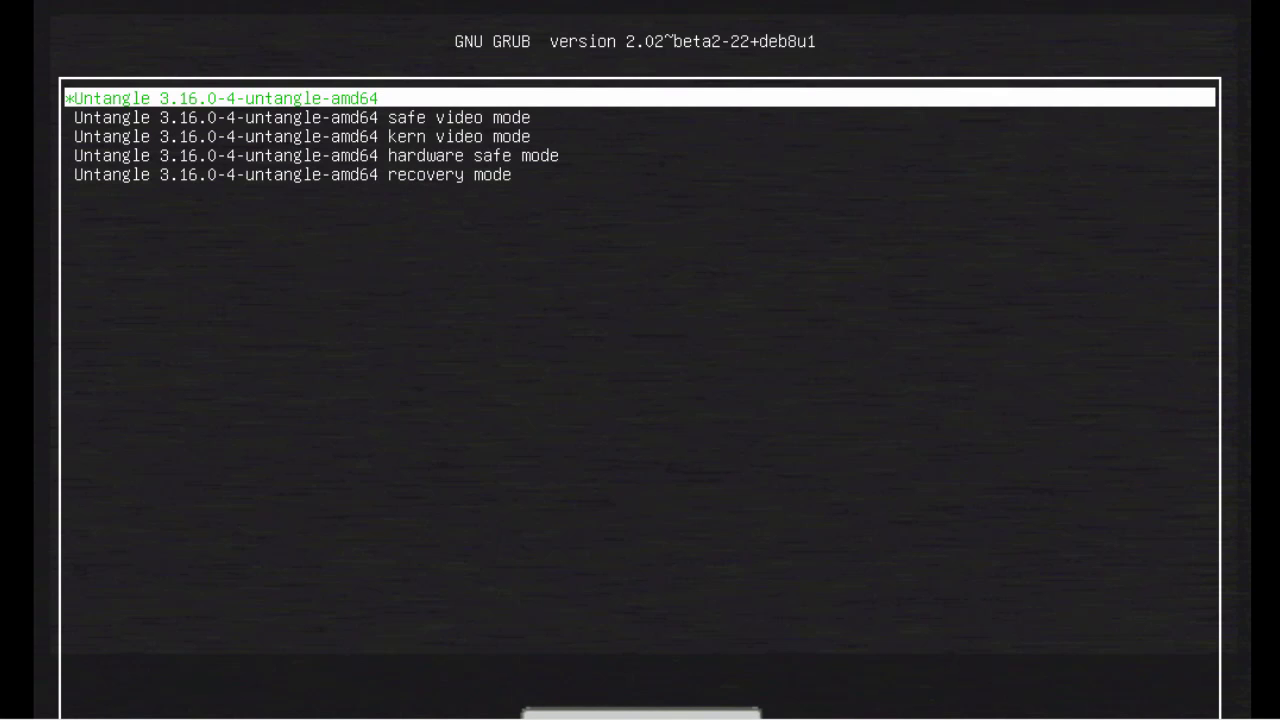
{"action": "key", "text": "Return"}
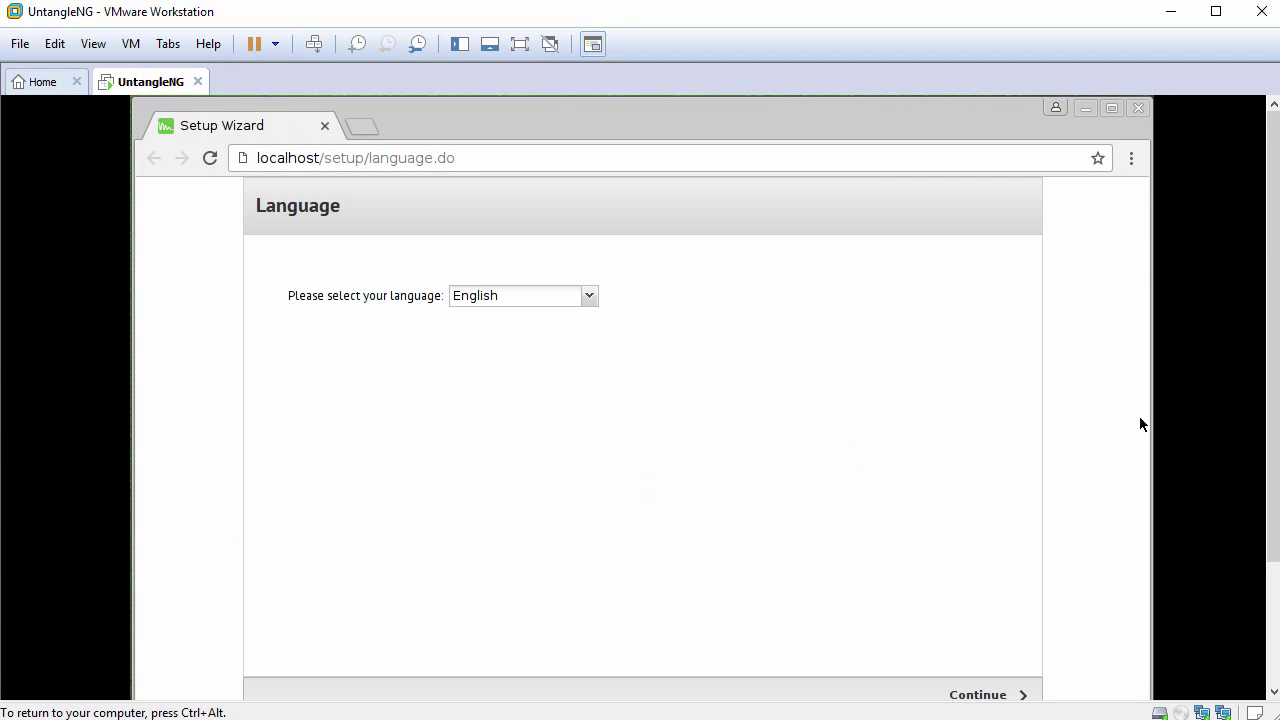
- Keep English as the setup wizard language and continue to the Welcome page
{"action": "left_click_drag", "start_coordinate": [1276, 411], "coordinate": [1278, 455]}
{"action": "left_click", "coordinate": [583, 283]}
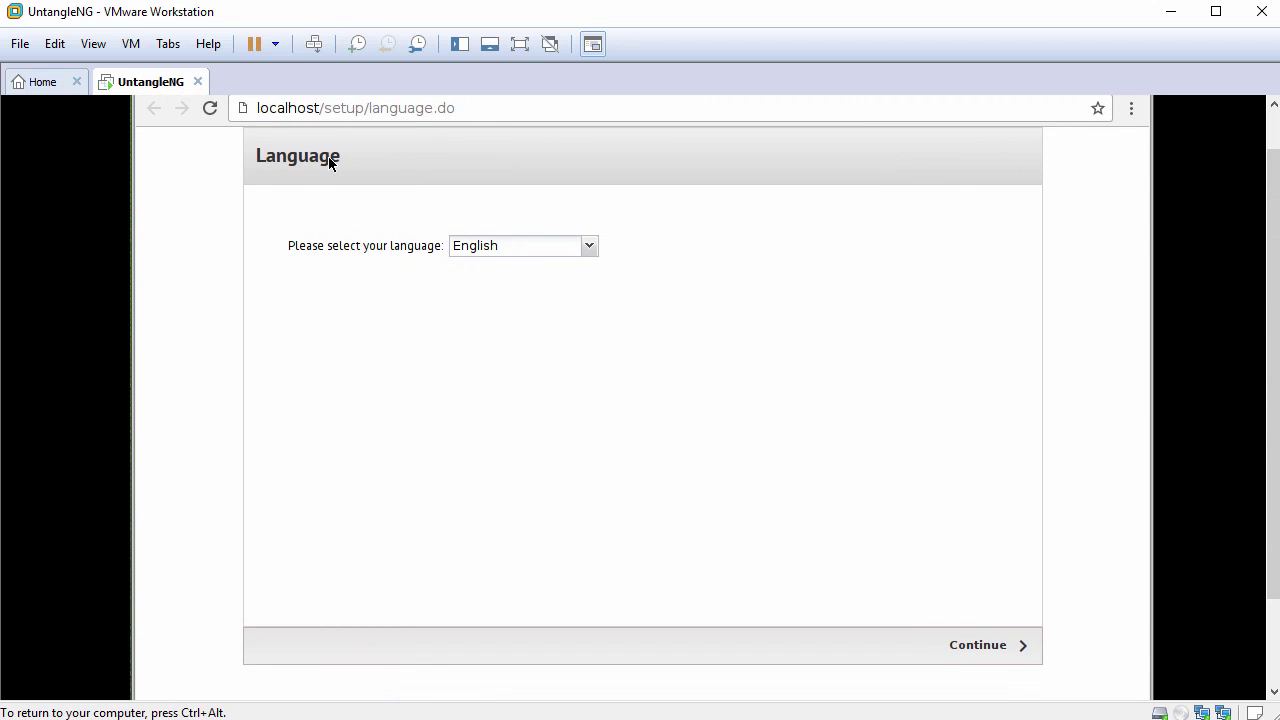
{"action": "left_click", "coordinate": [592, 248]}
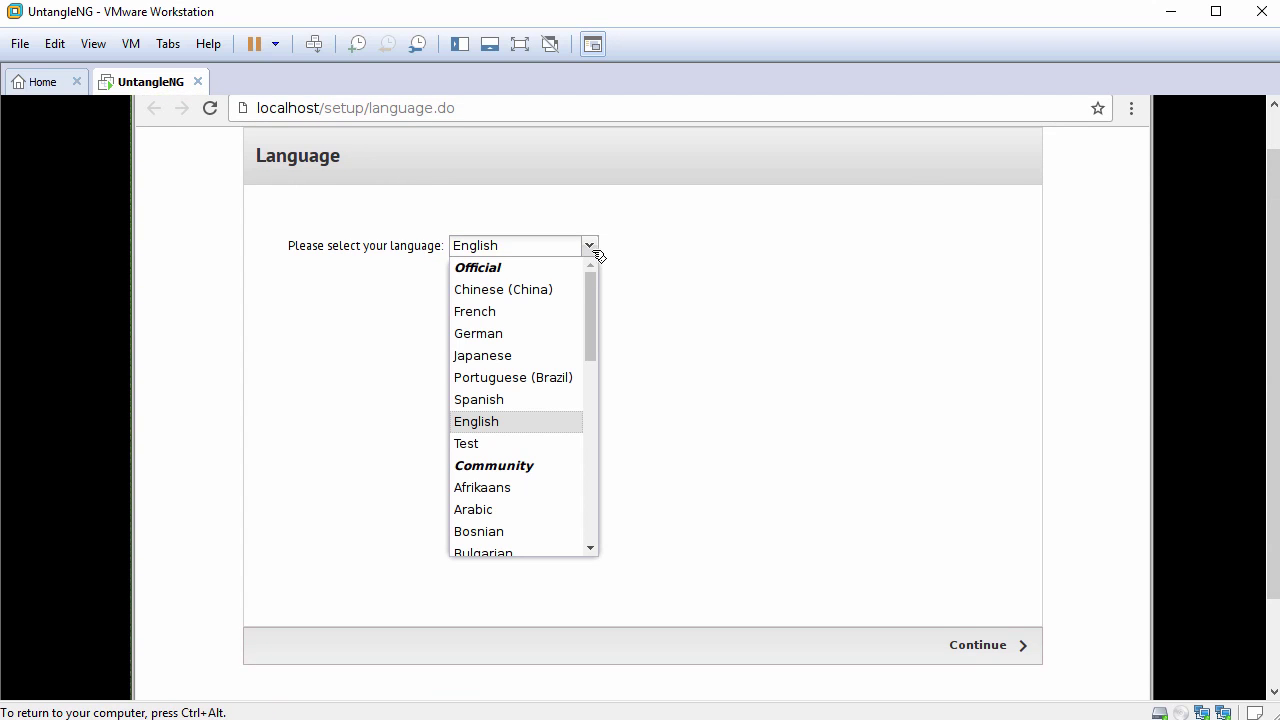
{"action": "mouse_move", "coordinate": [593, 301]}
{"action": "left_mouse_down"}
{"action": "mouse_move", "coordinate": [595, 486]}
{"action": "mouse_move", "coordinate": [593, 278]}
{"action": "left_mouse_up"}
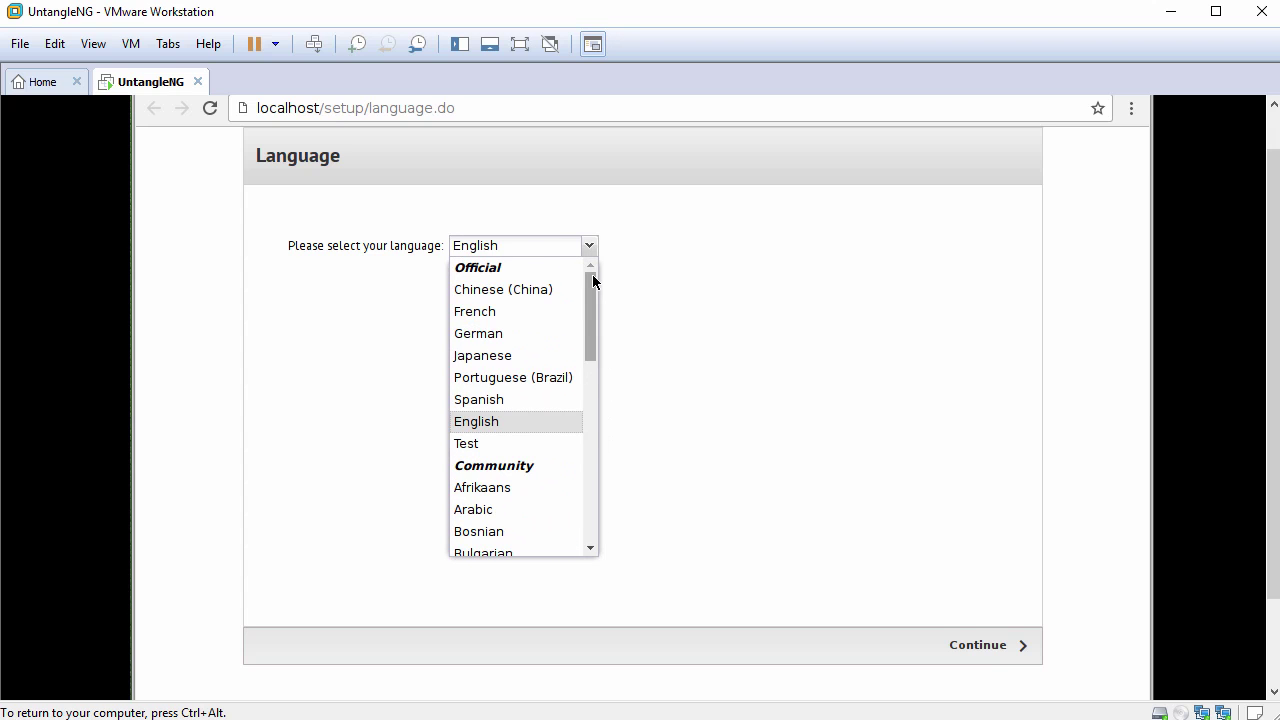
{"action": "left_click", "coordinate": [516, 424]}
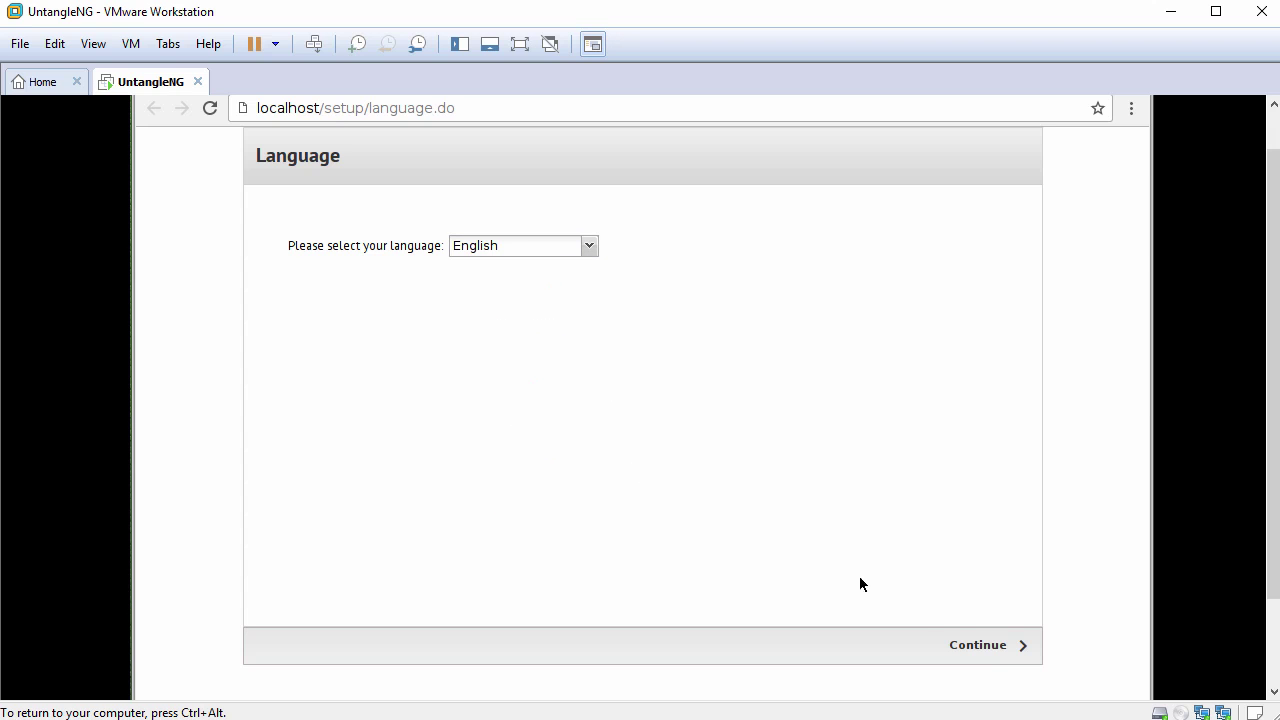
{"action": "left_click", "coordinate": [977, 645]}
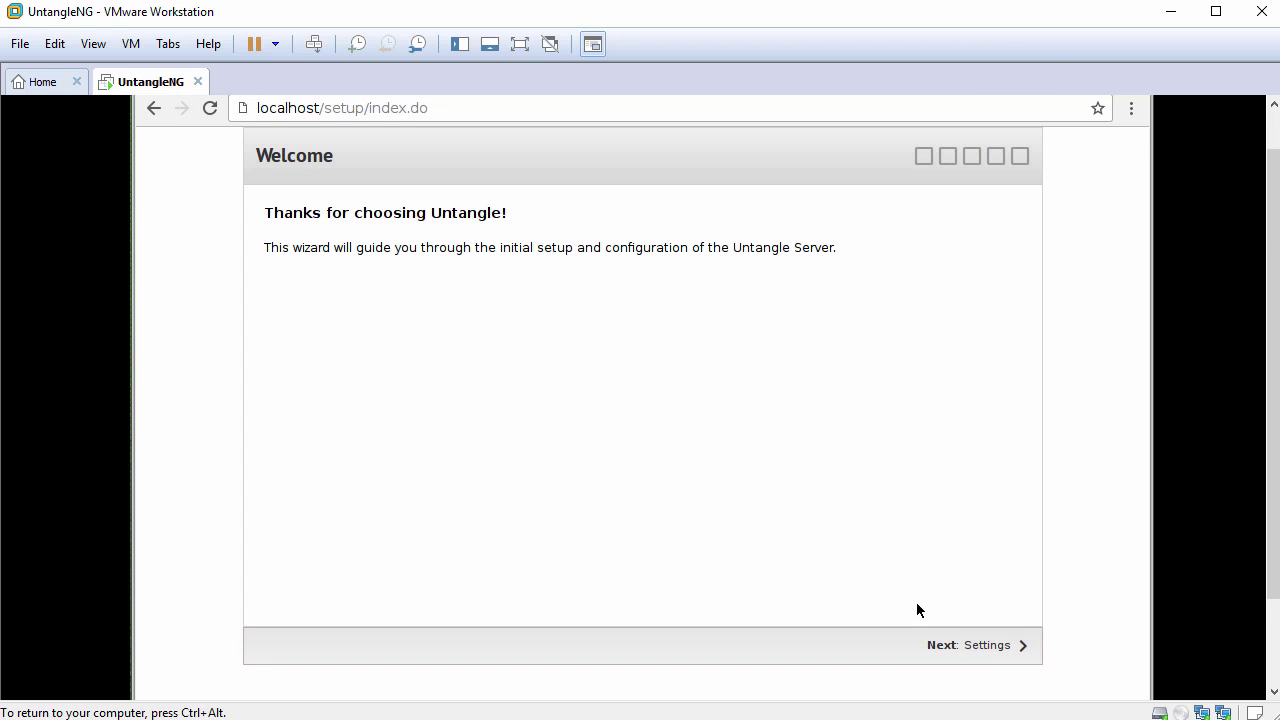
- Enter and confirm the admin password on the Settings page
{"action": "left_click", "coordinate": [986, 651]}
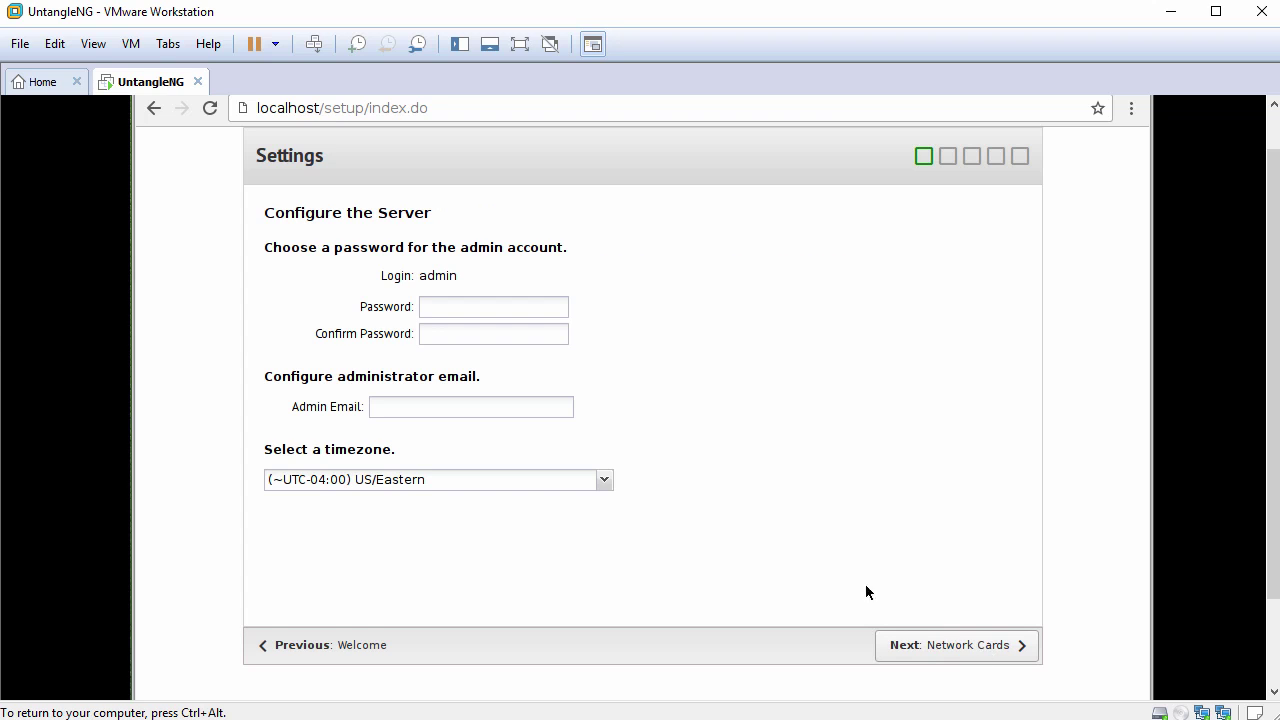
{"action": "left_click_drag", "start_coordinate": [264, 247], "coordinate": [569, 249]}
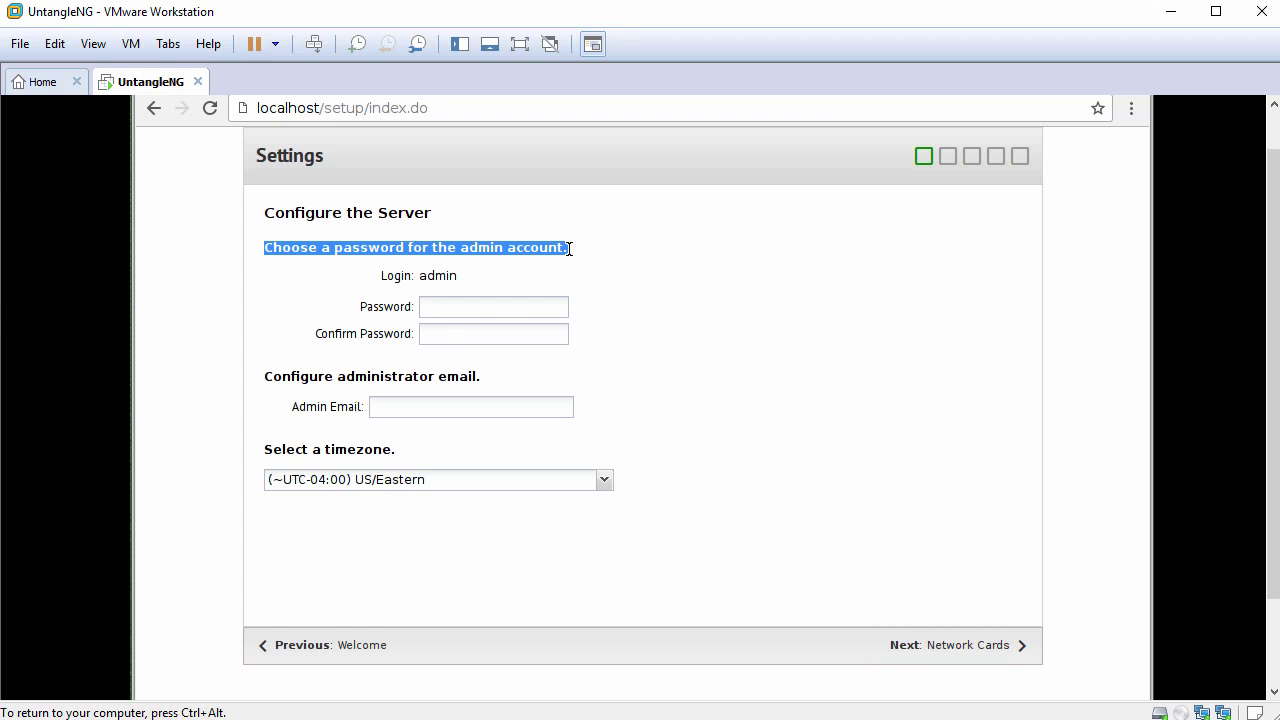
{"action": "left_click", "coordinate": [537, 306]}
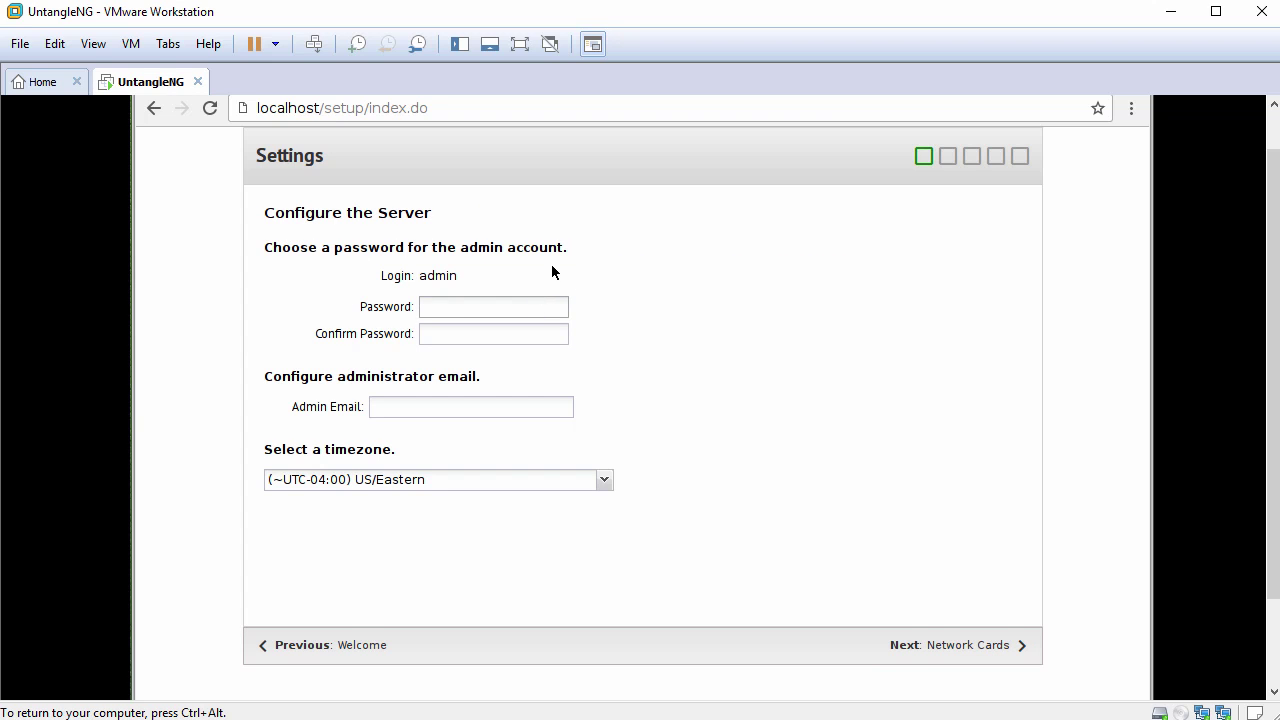
{"action": "type", "text": "********"}
{"action": "key", "text": "Tab"}
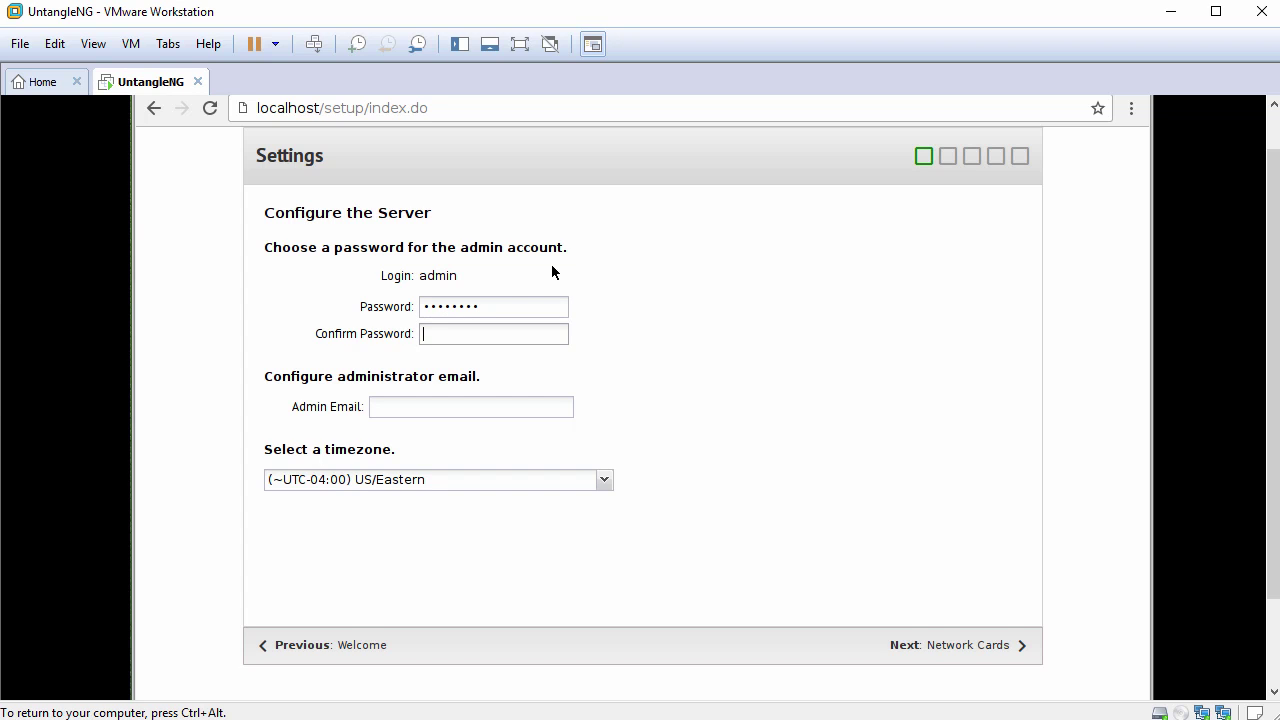
{"action": "type", "text": "********"}
- Keep US/Eastern as the timezone and continue to Network Cards
{"action": "left_click_drag", "start_coordinate": [263, 449], "coordinate": [458, 459]}
{"action": "left_click", "coordinate": [605, 482]}
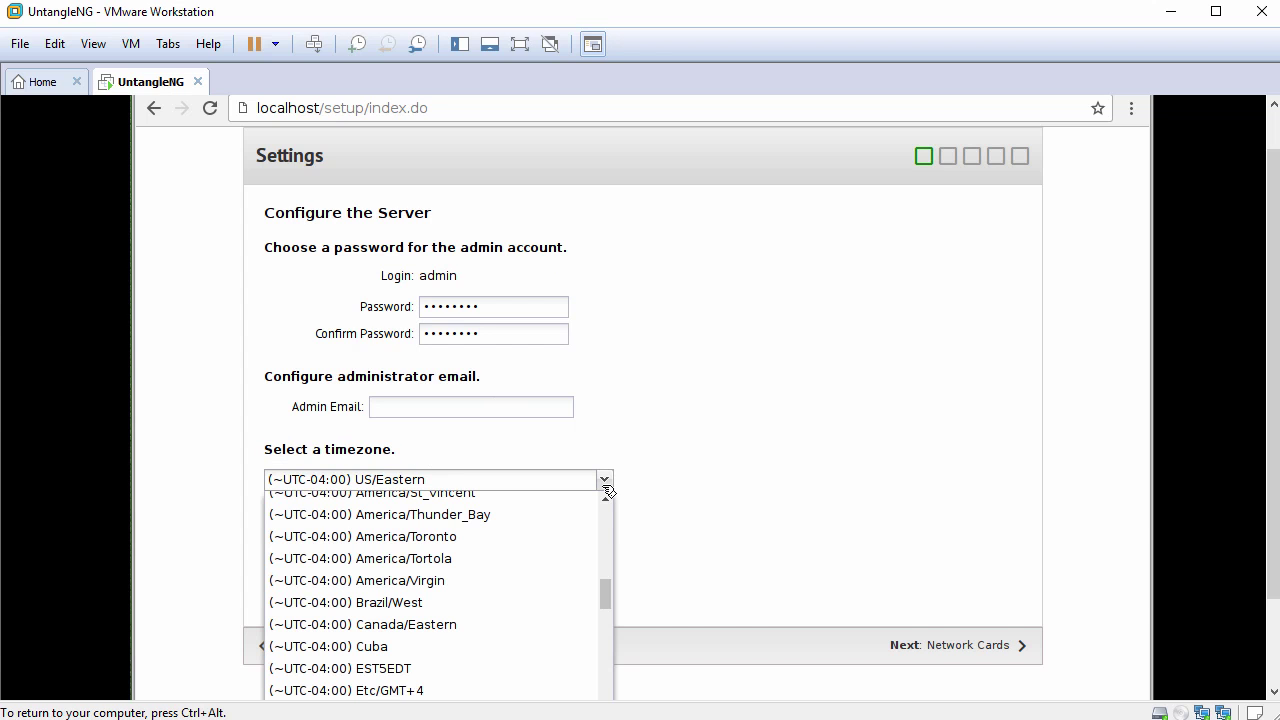
{"action": "left_click", "coordinate": [606, 485]}
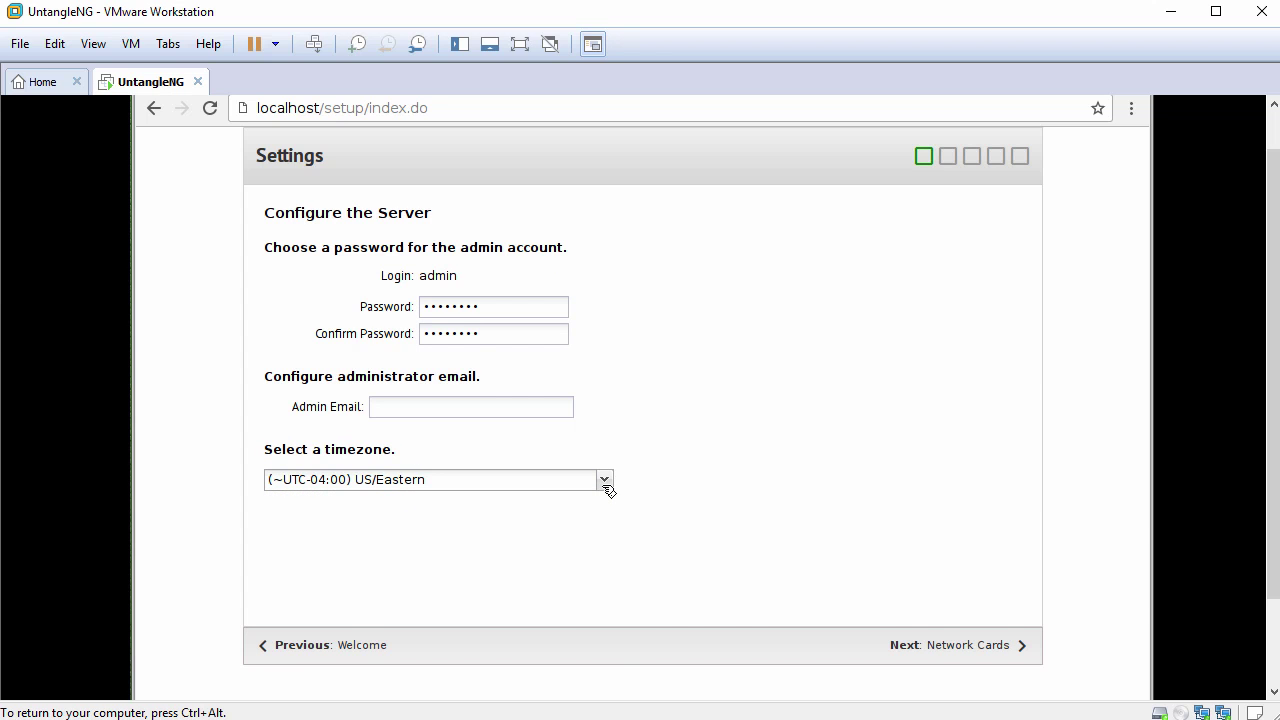
{"action": "left_click", "coordinate": [959, 648]}
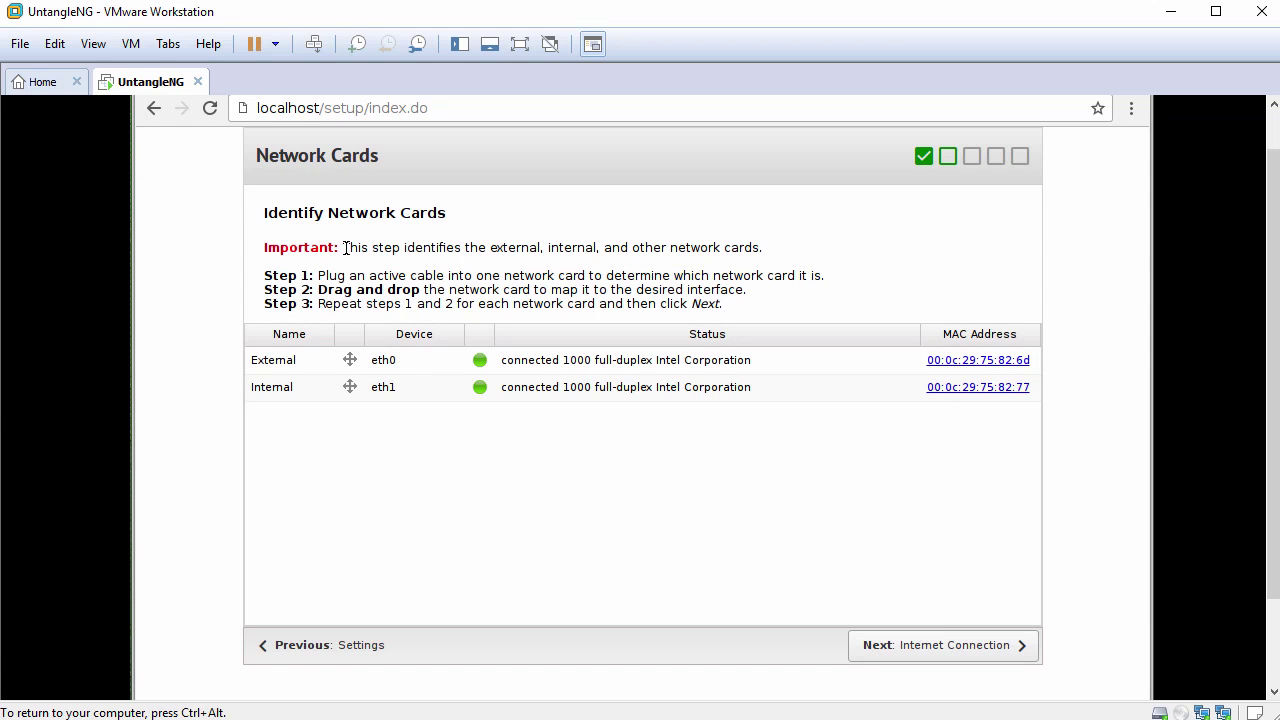
- Assign eth1 to the External interface, leaving Internal on eth0, and continue
{"action": "left_click_drag", "start_coordinate": [343, 248], "coordinate": [772, 254]}
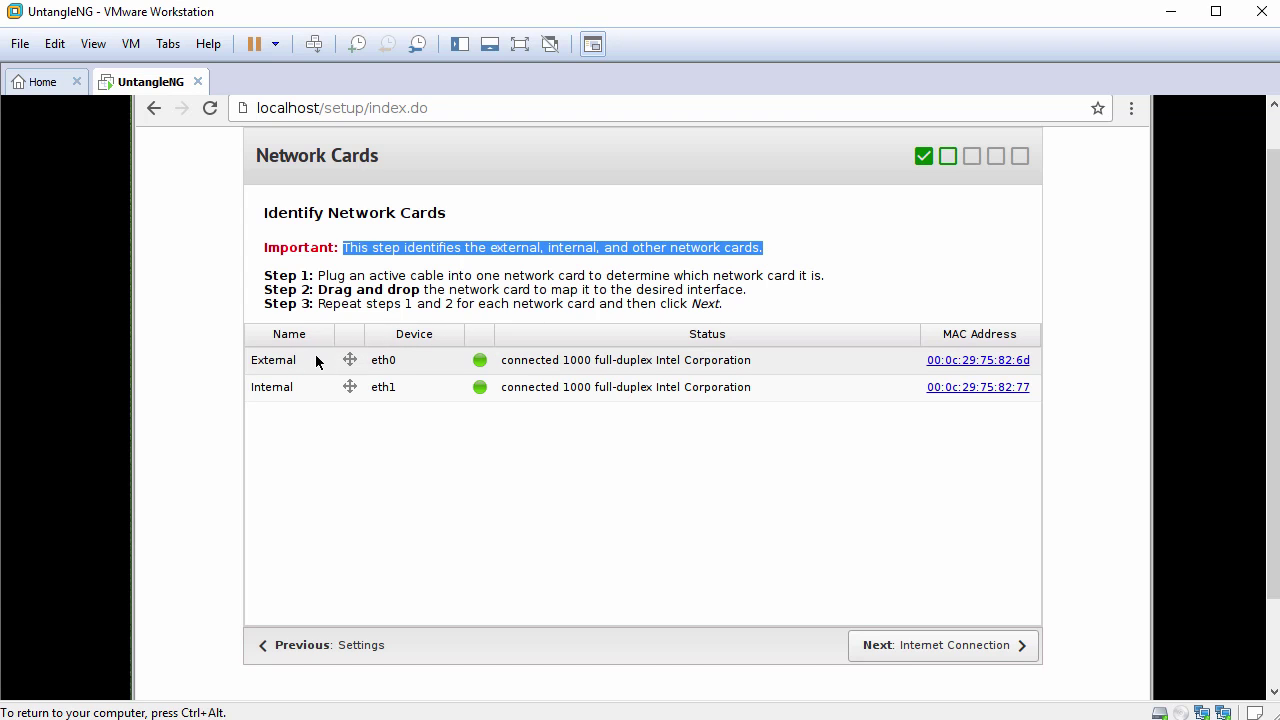
{"action": "left_click", "coordinate": [429, 370]}
{"action": "left_click", "coordinate": [455, 362]}
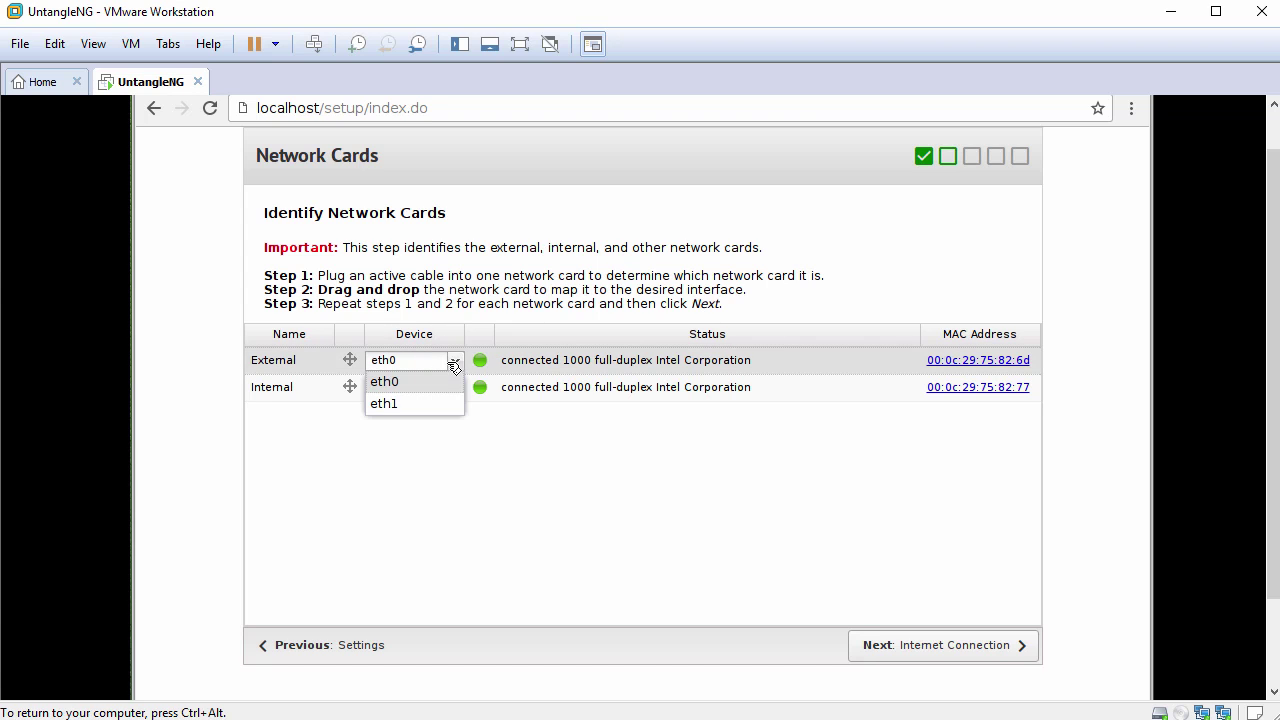
{"action": "left_click", "coordinate": [397, 405]}
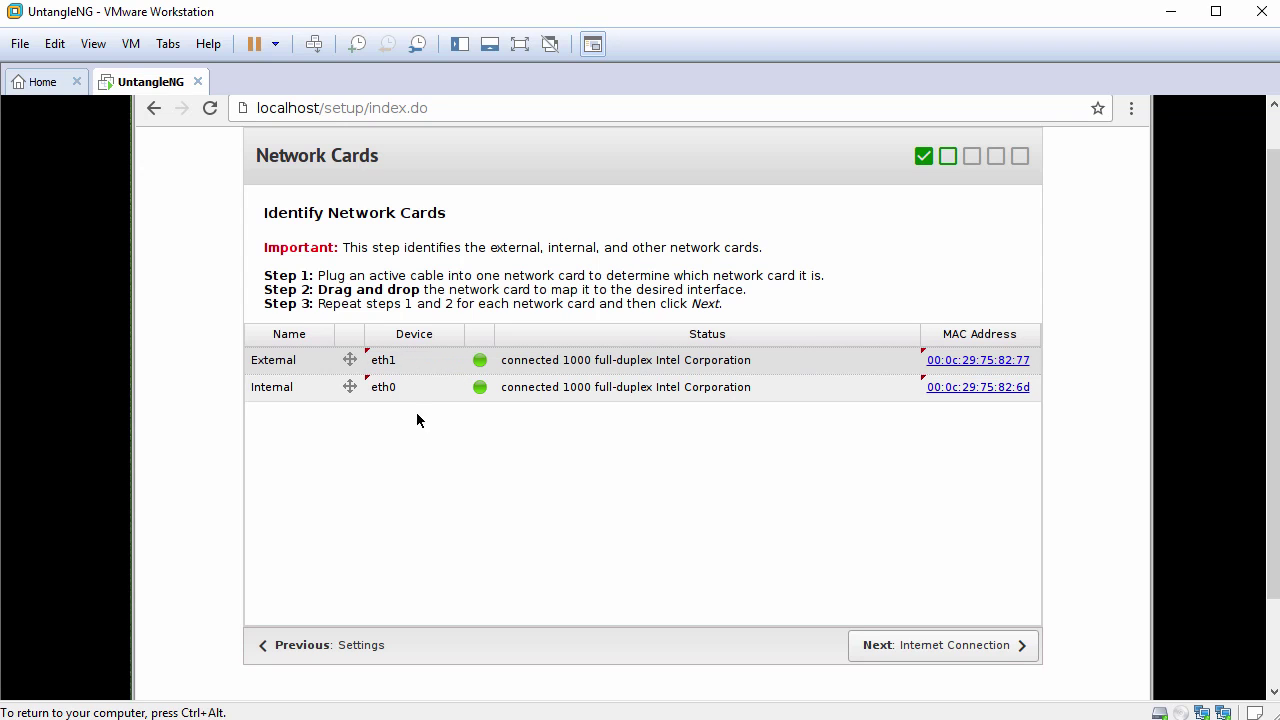
{"action": "left_click", "coordinate": [938, 651]}
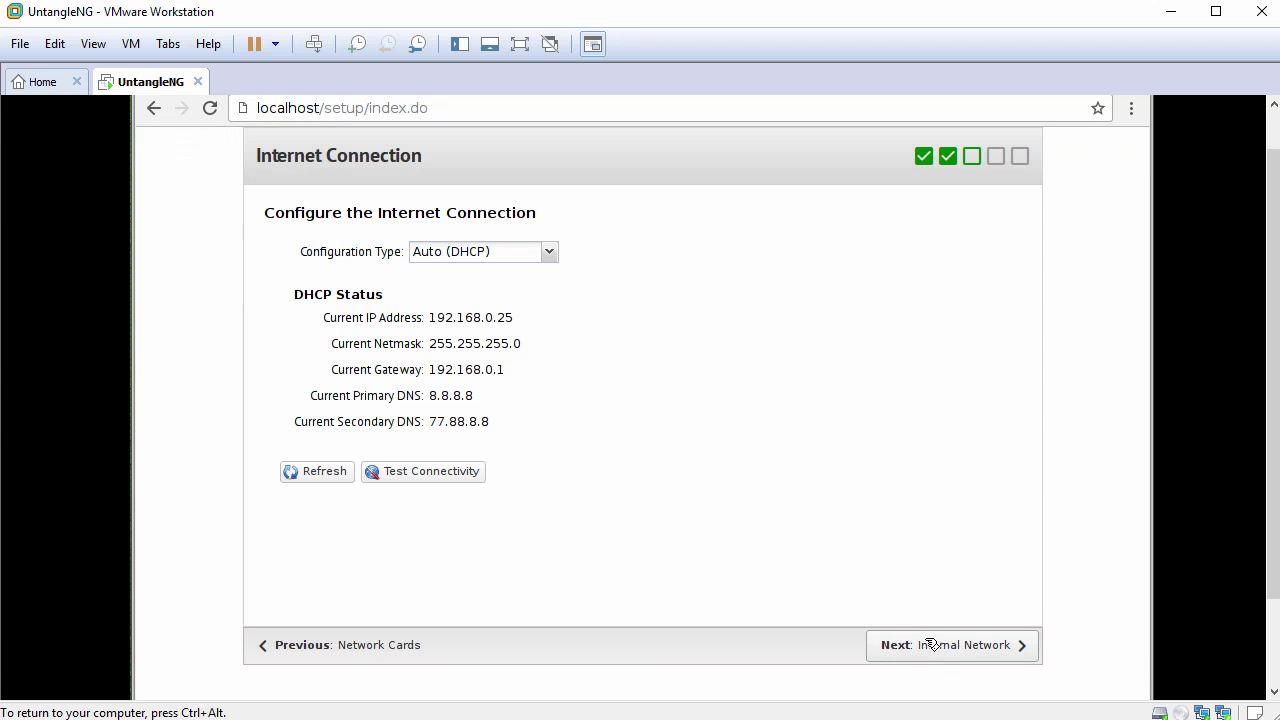
- Keep Auto (DHCP) for the internet connection and confirm the connectivity test succeeds
{"action": "left_click_drag", "start_coordinate": [264, 213], "coordinate": [560, 258]}
{"action": "left_click", "coordinate": [552, 256]}
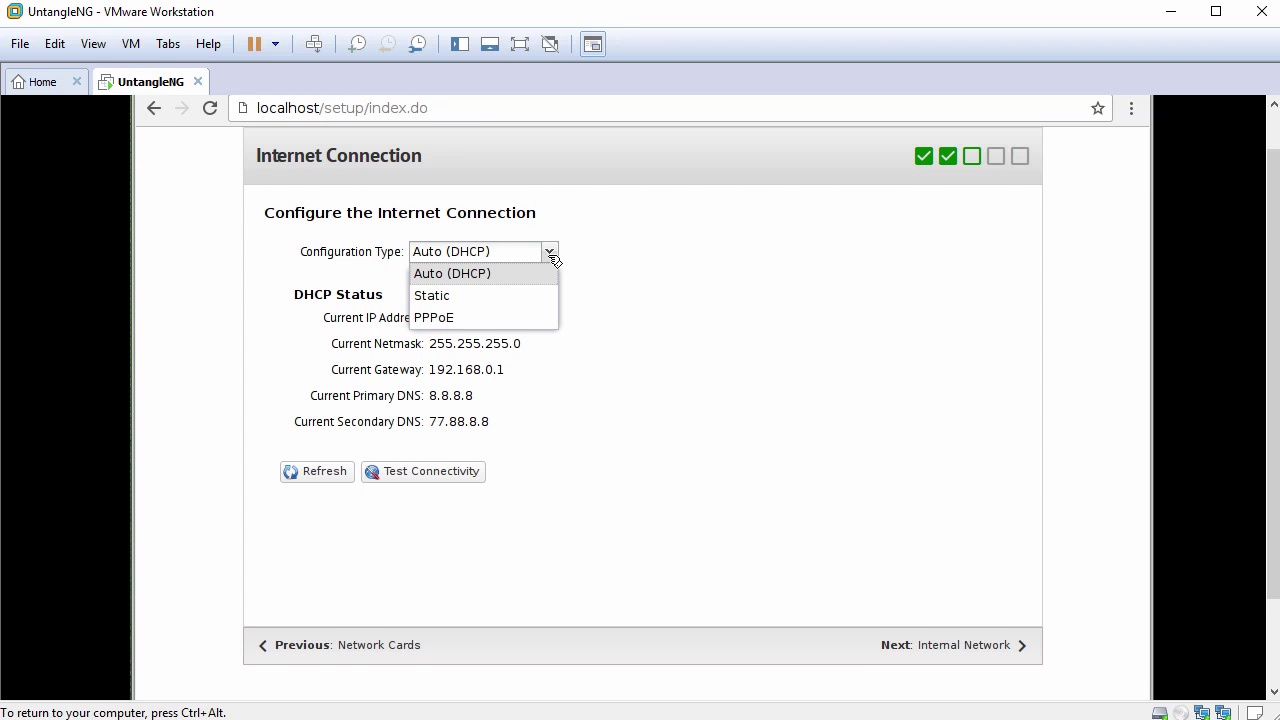
{"action": "left_click", "coordinate": [551, 254]}
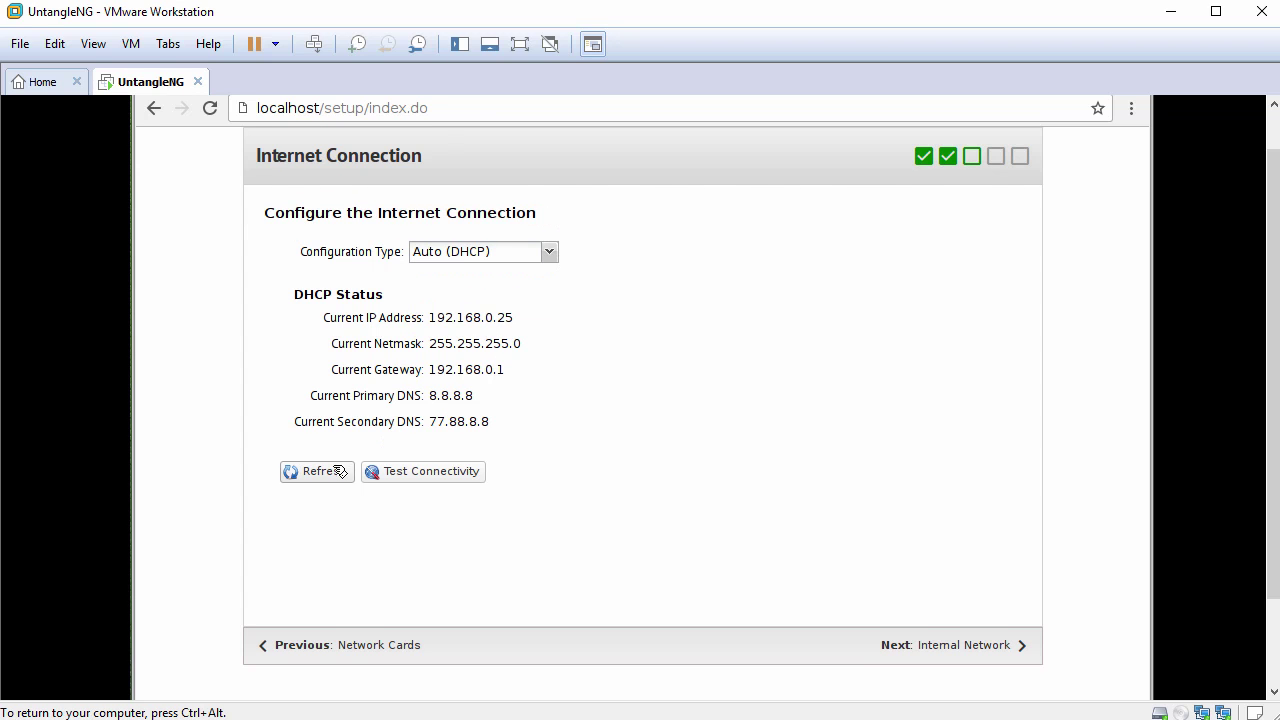
{"action": "left_click", "coordinate": [426, 474]}
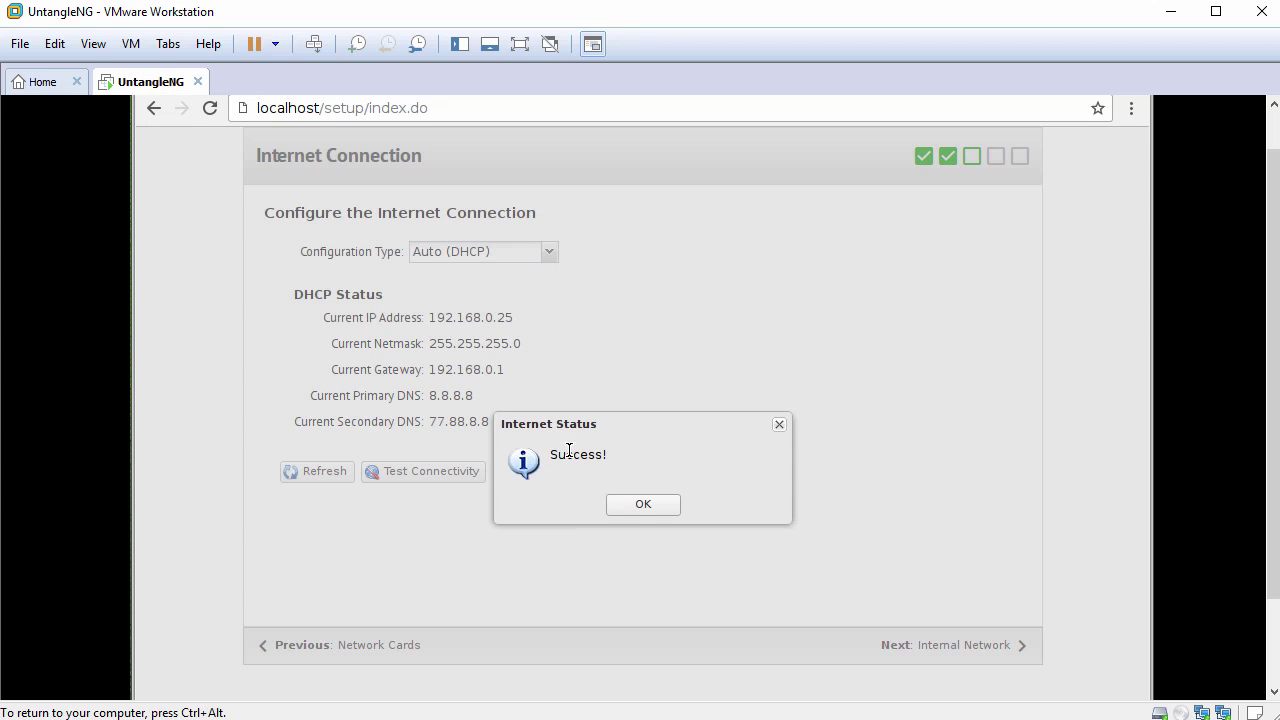
{"action": "left_click", "coordinate": [641, 504]}
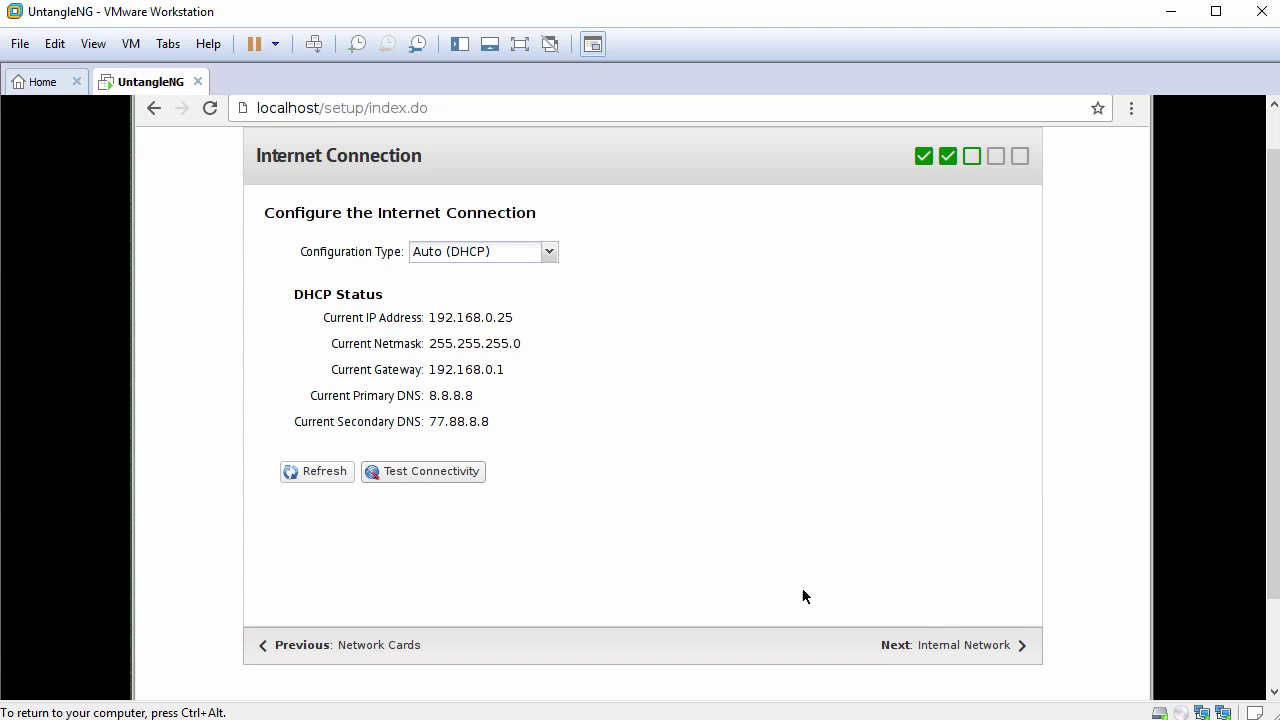
{"action": "left_click", "coordinate": [962, 647]}
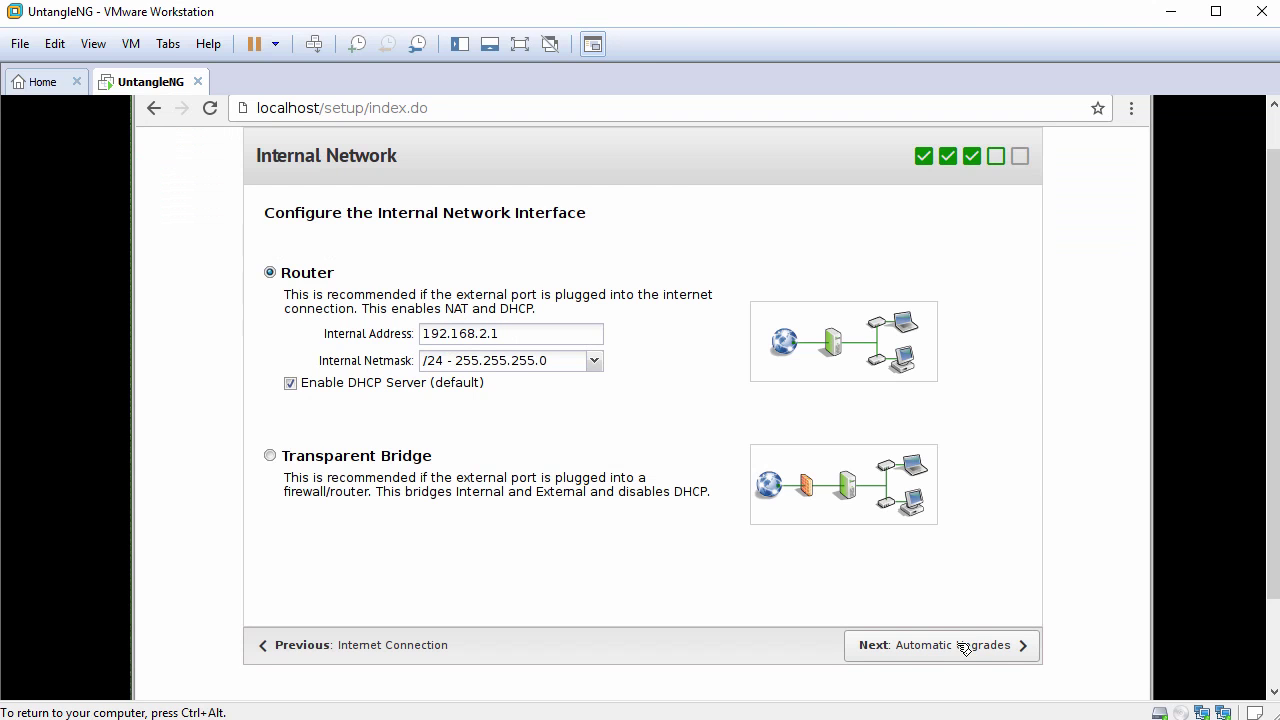
- Disable the internal DHCP server and continue to Automatic Upgrades
{"action": "triple_click", "coordinate": [263, 213]}
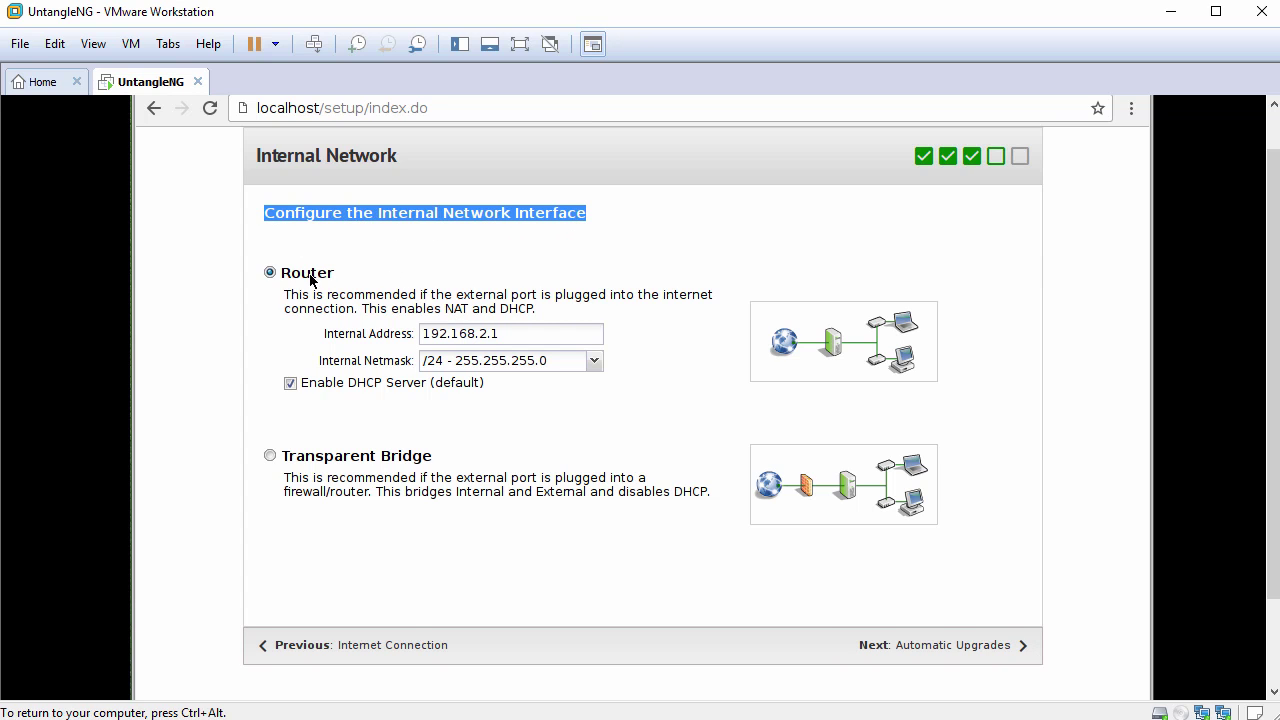
{"action": "left_click", "coordinate": [290, 385]}
{"action": "left_click", "coordinate": [936, 652]}
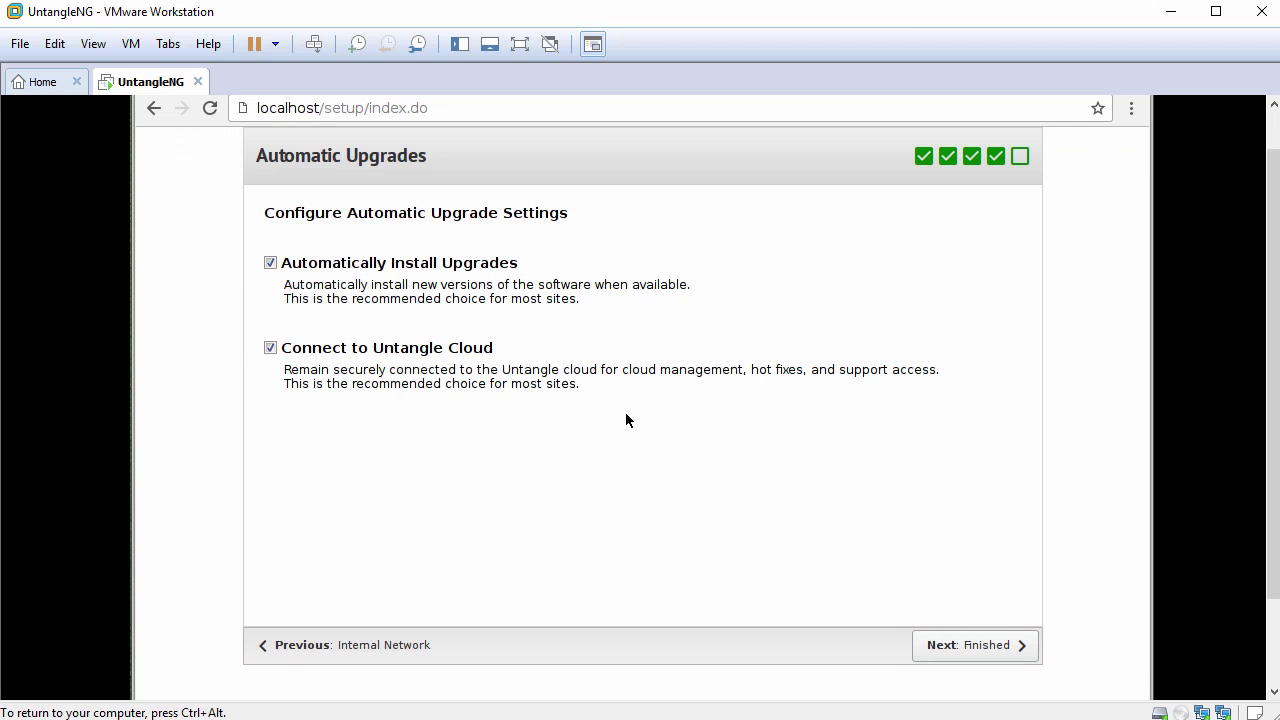
- Complete the setup wizard with Connect to Untangle Cloud unchecked
{"action": "left_click_drag", "start_coordinate": [266, 213], "coordinate": [575, 227]}
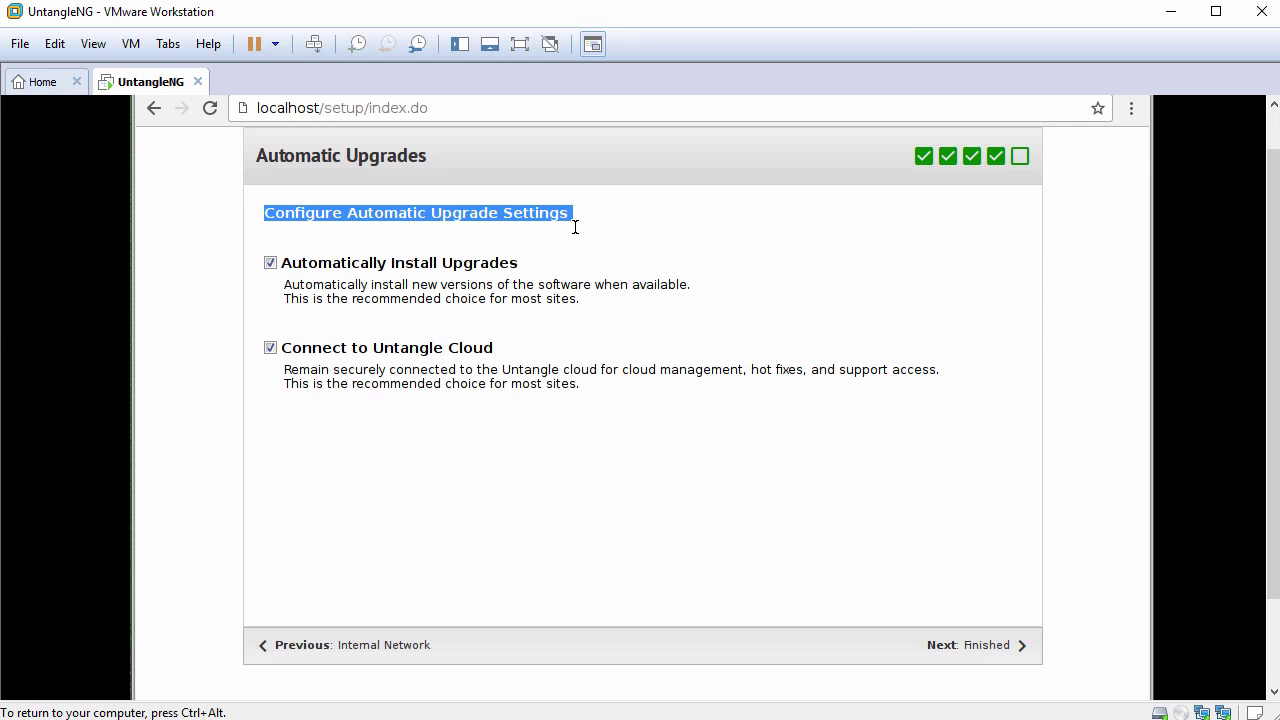
{"action": "left_click", "coordinate": [270, 348]}
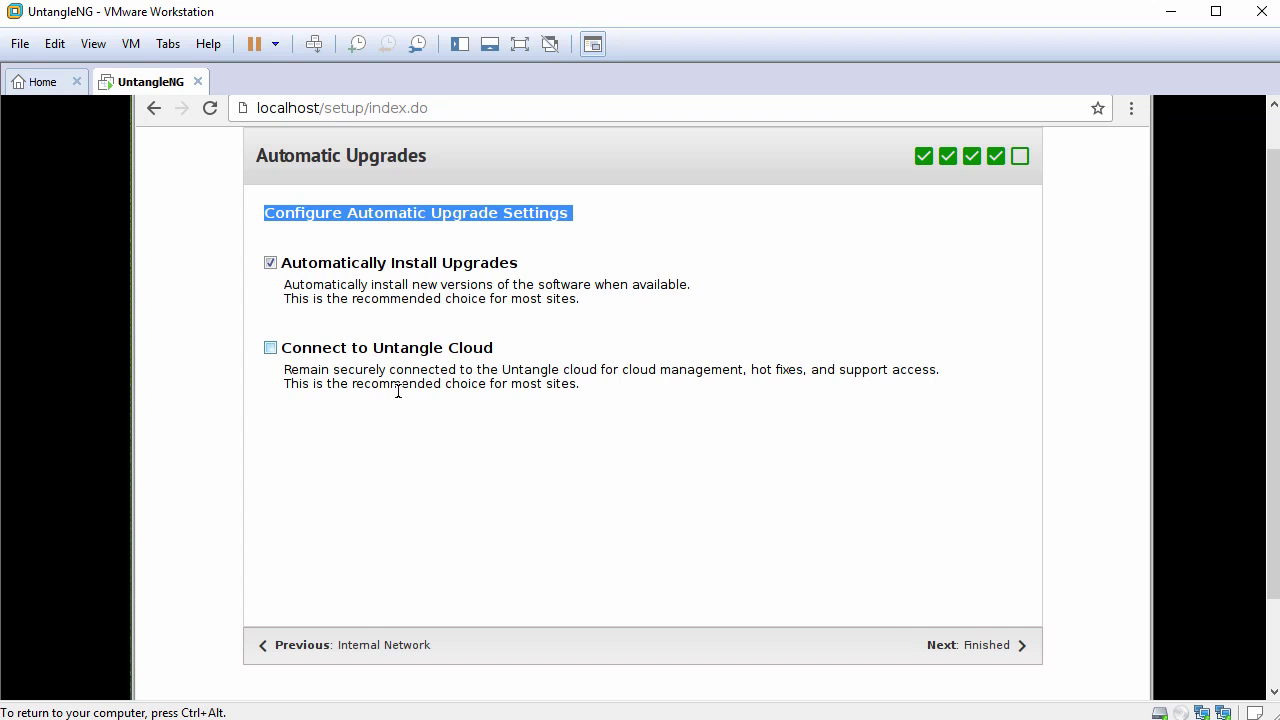
{"action": "left_click", "coordinate": [982, 648]}
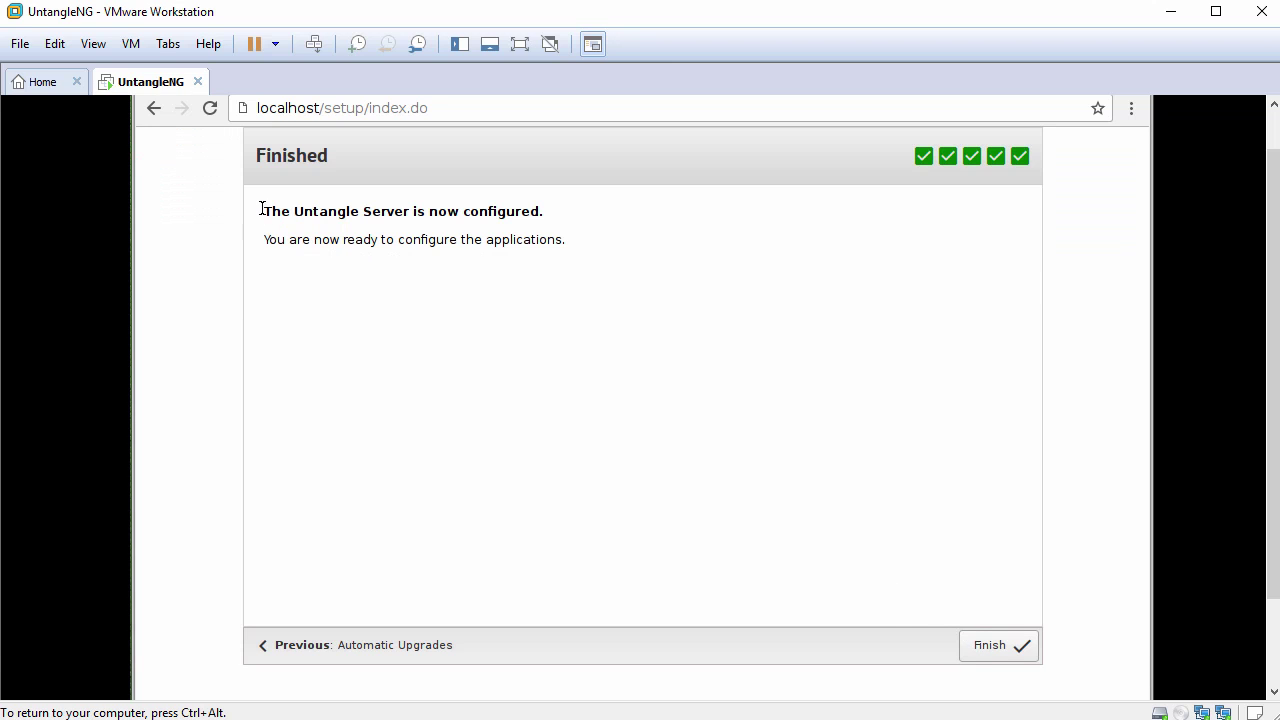
{"action": "left_click_drag", "start_coordinate": [262, 211], "coordinate": [546, 217]}
{"action": "left_click", "coordinate": [987, 648]}
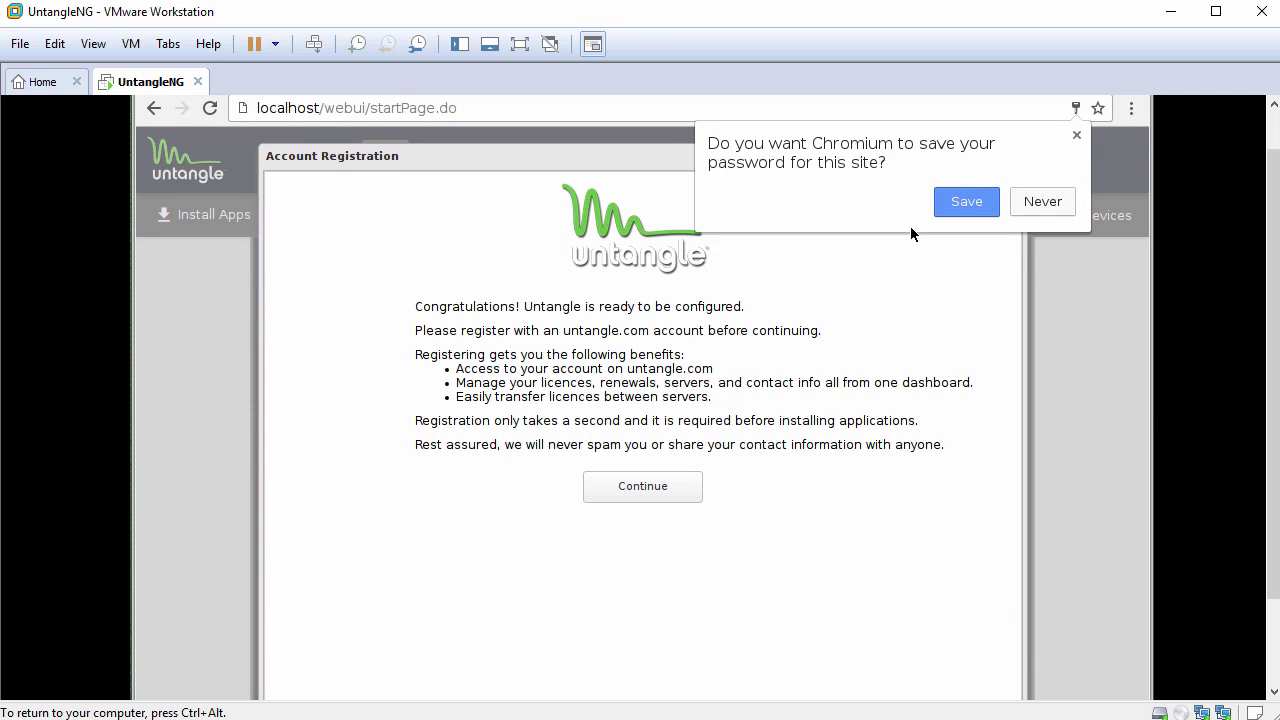
- Save the admin password, dismiss Account Registration, and view the Dashboard showing version 12.1.1
{"action": "left_click", "coordinate": [970, 204]}
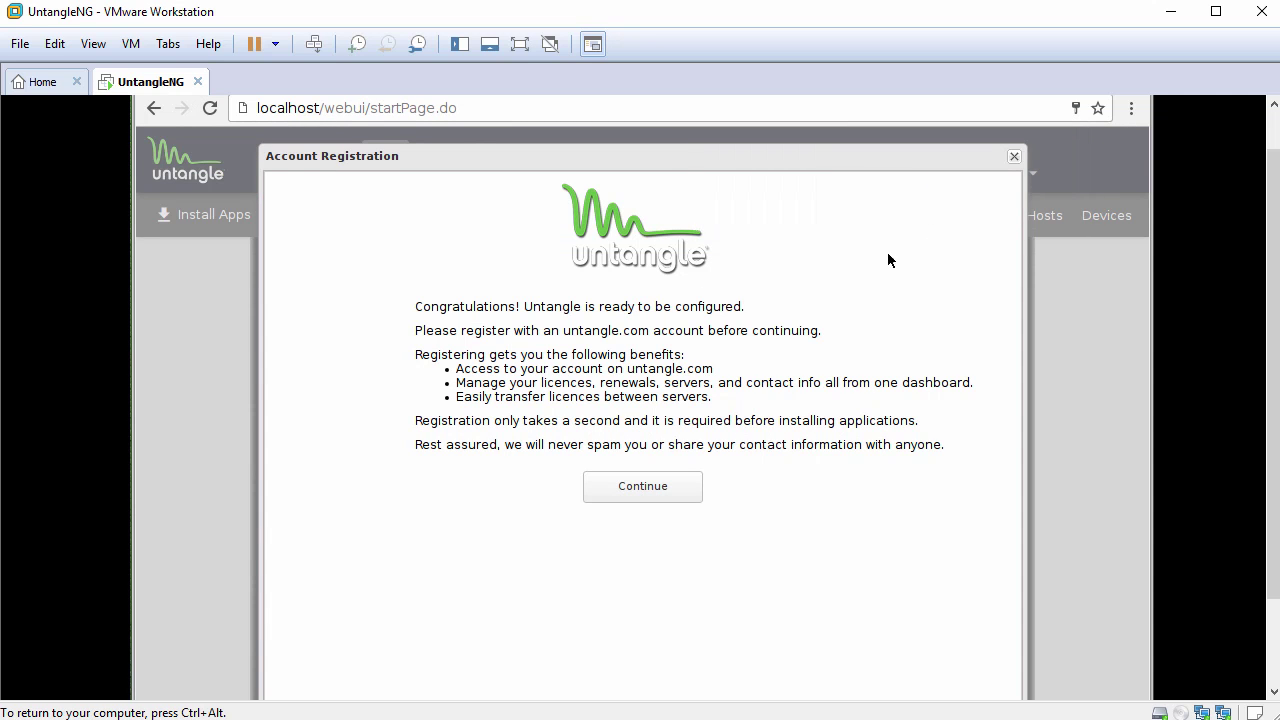
{"action": "left_click", "coordinate": [1014, 157]}
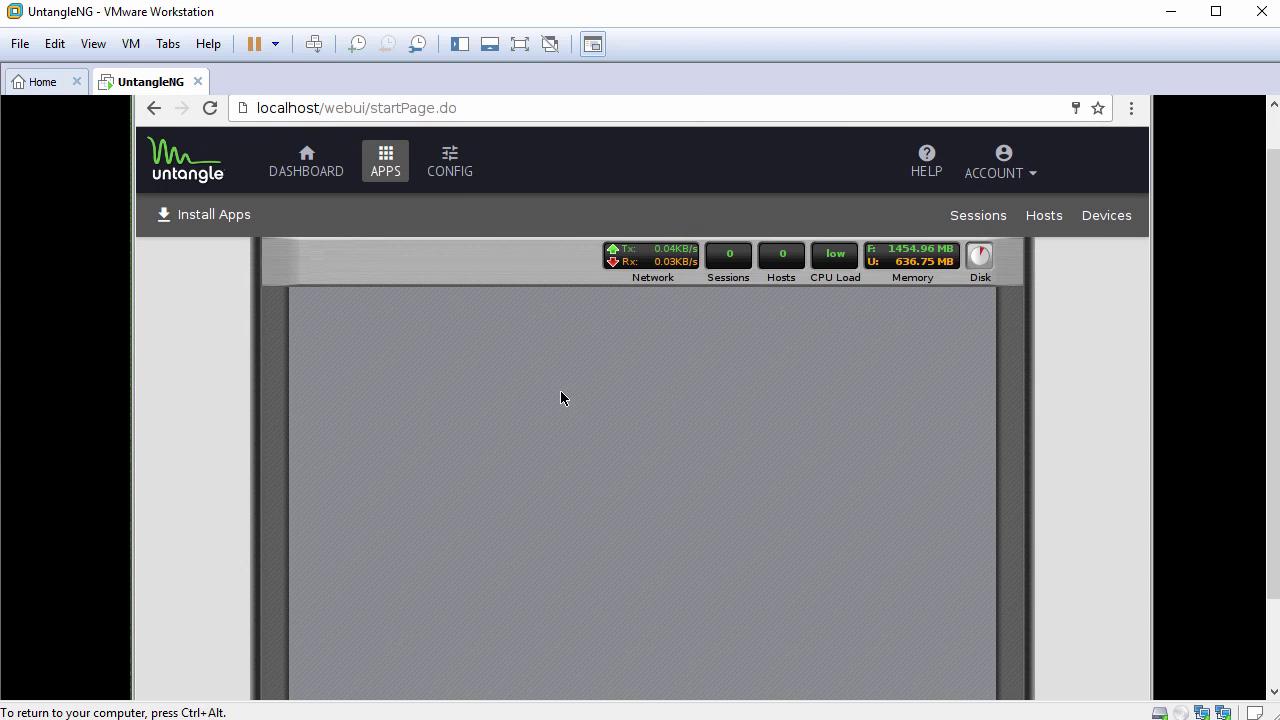
{"action": "left_click", "coordinate": [317, 170]}
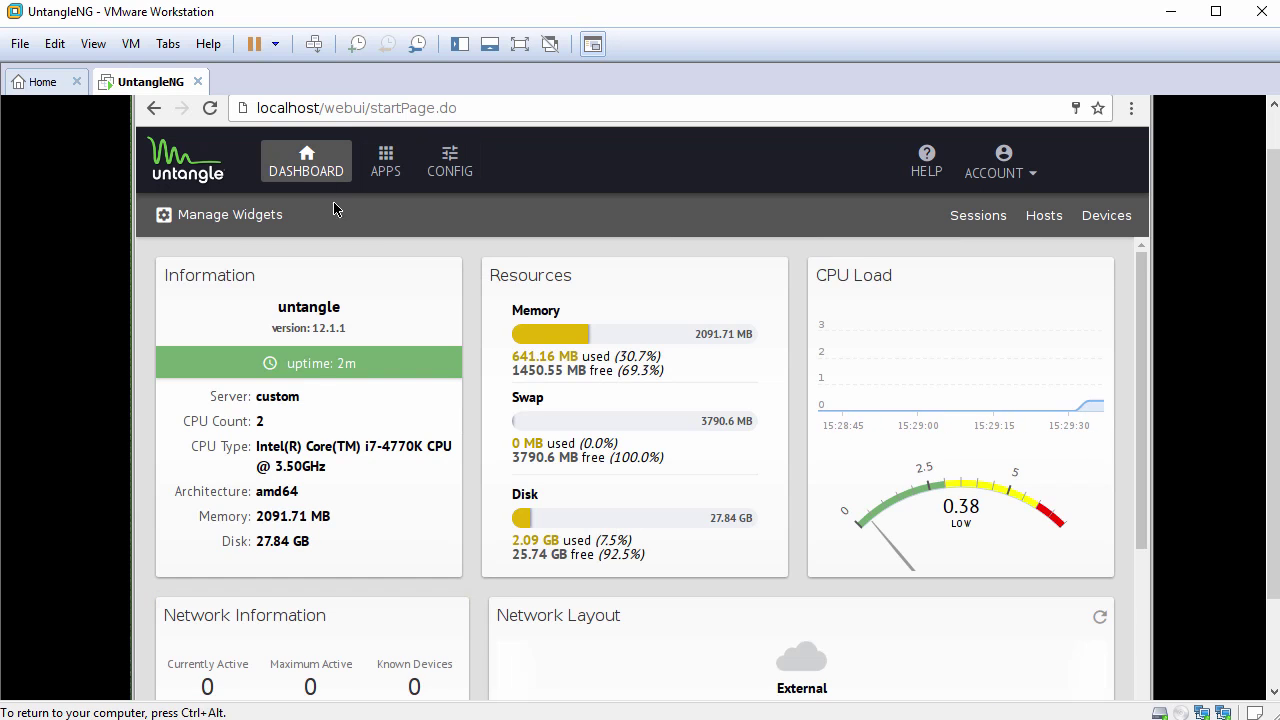
- Open Config > Network to list External eth1 and Internal eth0 interfaces
{"action": "scroll", "coordinate": [473, 311], "scroll_direction": "down", "scroll_amount": 5}
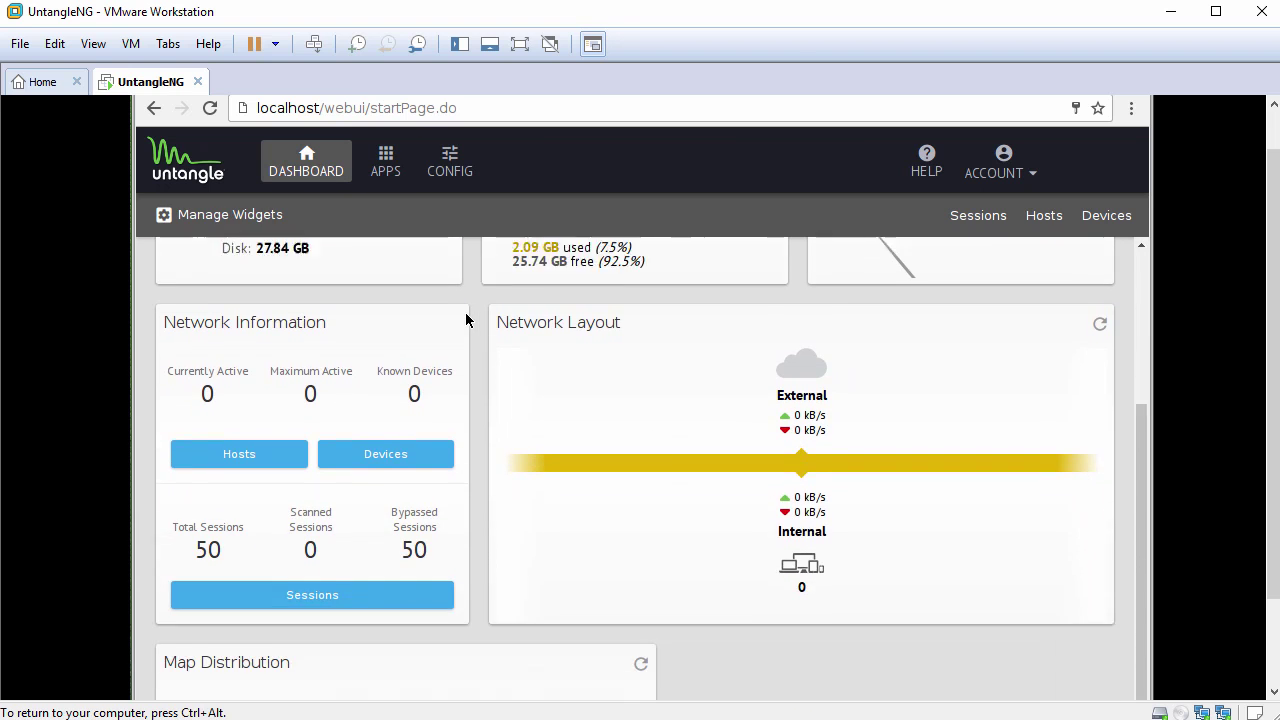
{"action": "scroll", "coordinate": [466, 324], "scroll_direction": "up", "scroll_amount": 5}
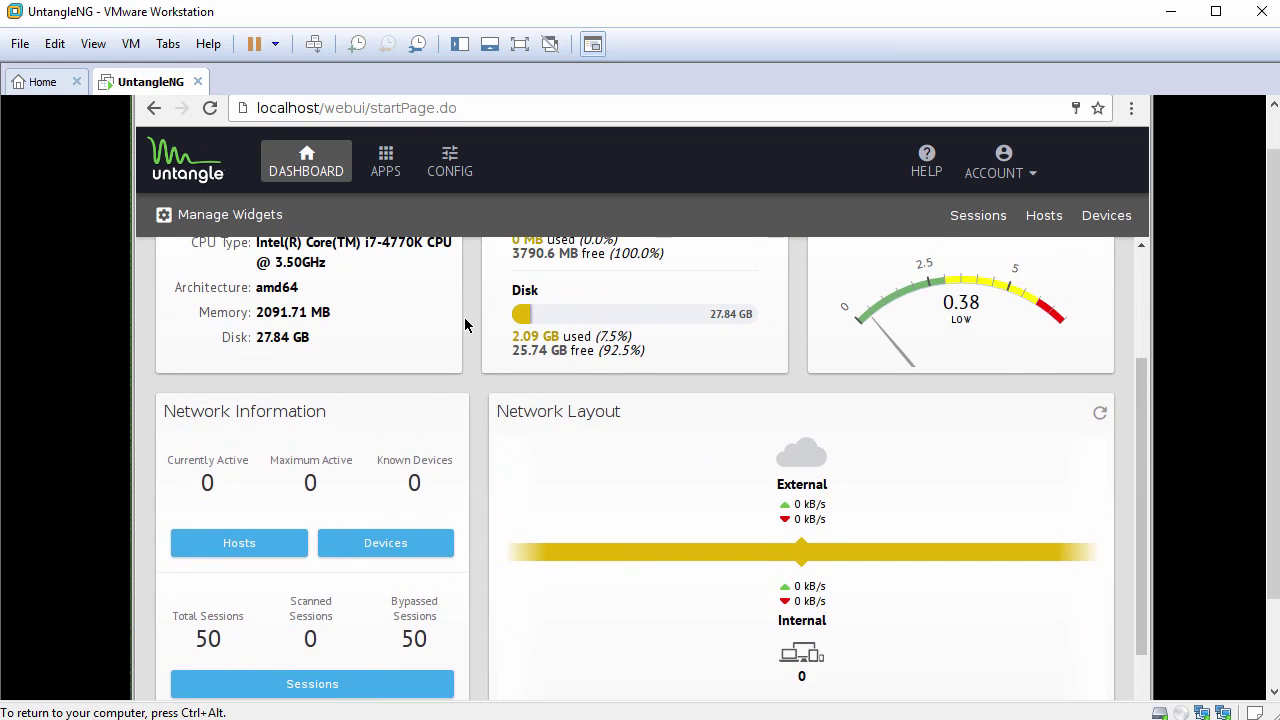
{"action": "left_click", "coordinate": [454, 170]}
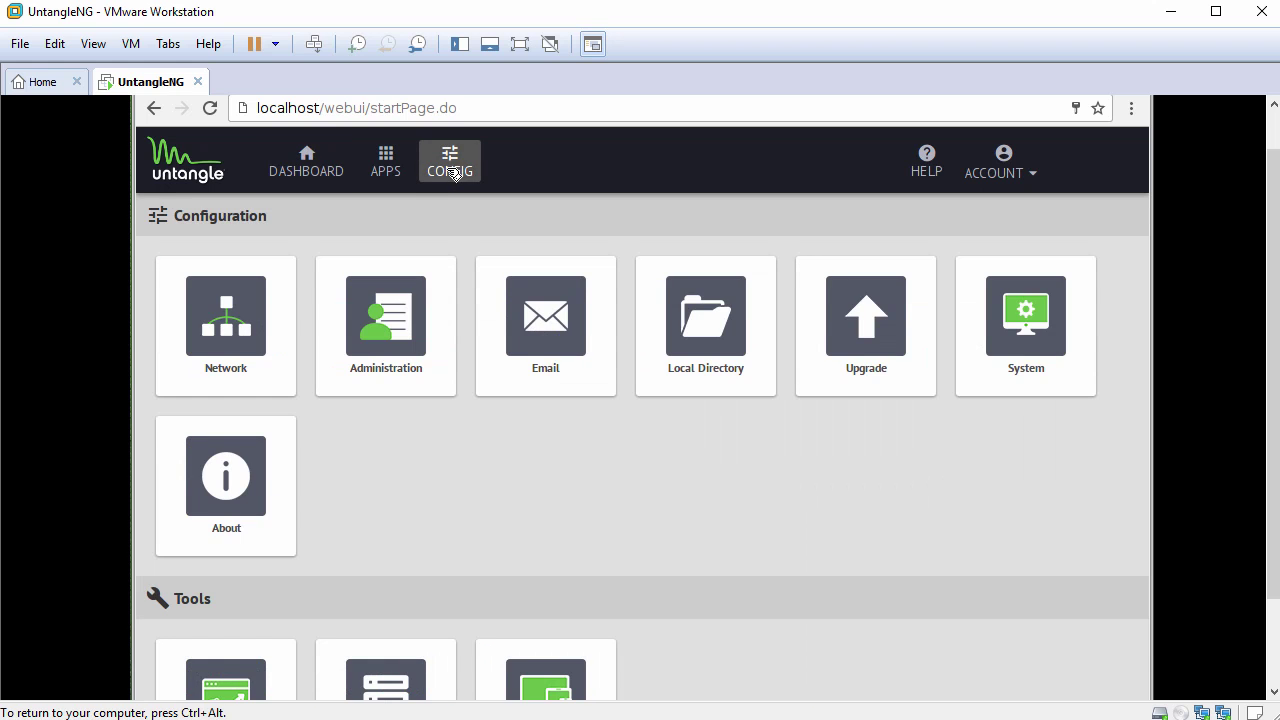
{"action": "left_click", "coordinate": [231, 333]}
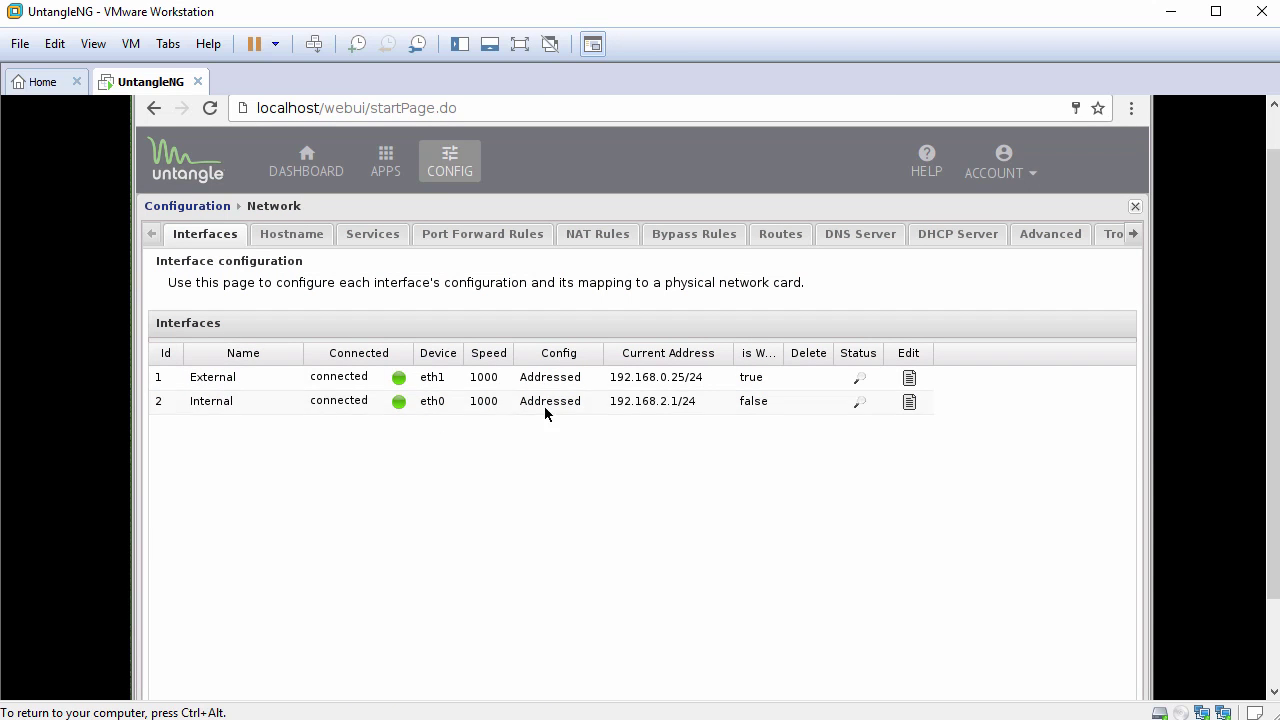
- Set Internal (eth0) IPv4 address to 192.168.1.200, confirm with Done, and apply the settings
{"action": "left_click", "coordinate": [910, 402]}
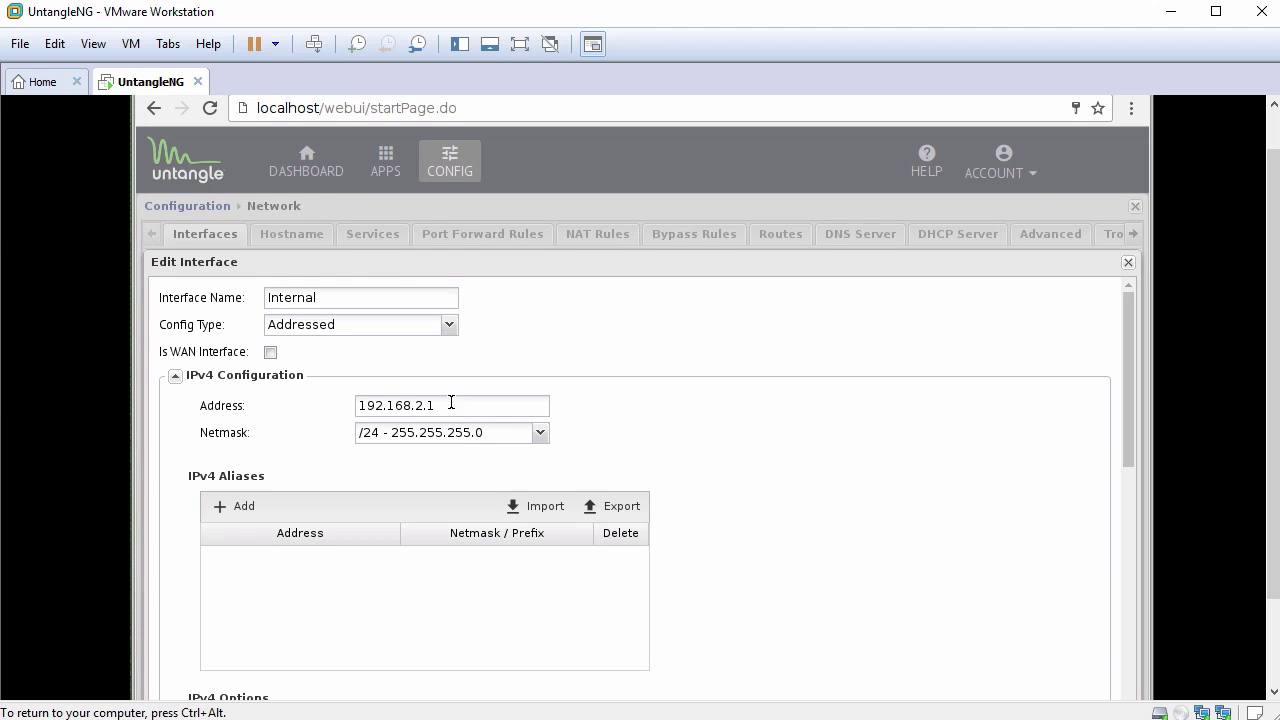
{"action": "scroll", "coordinate": [350, 416], "scroll_direction": "down", "scroll_amount": 3}
{"action": "scroll", "coordinate": [349, 413], "scroll_direction": "up", "scroll_amount": 2}
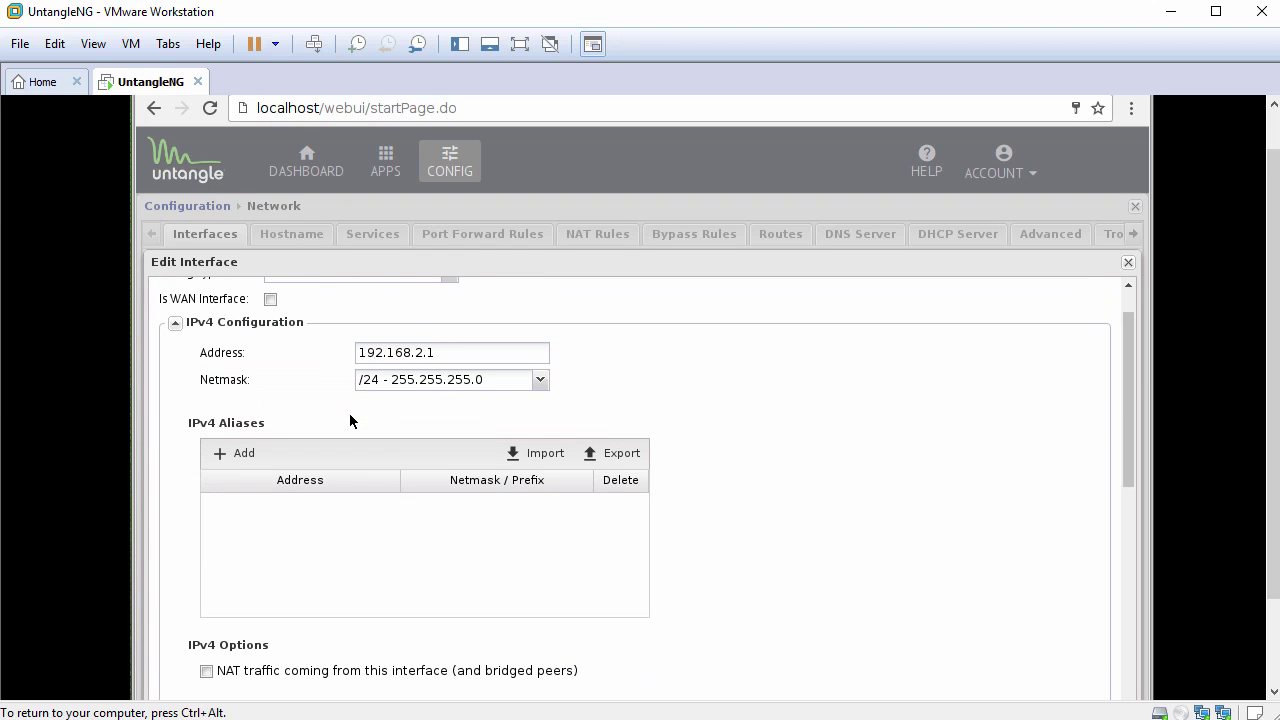
{"action": "left_click", "coordinate": [458, 353]}
{"action": "key", "text": "BackSpace"}
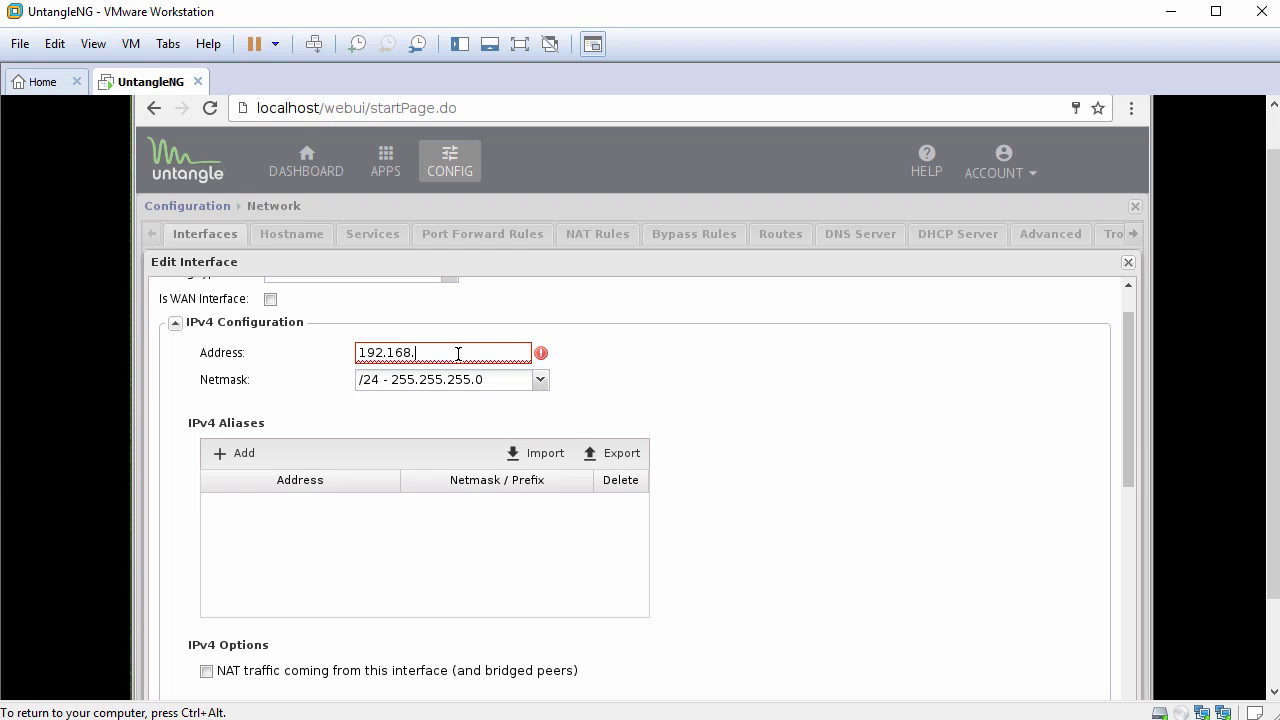
{"action": "type", "text": "1.200"}
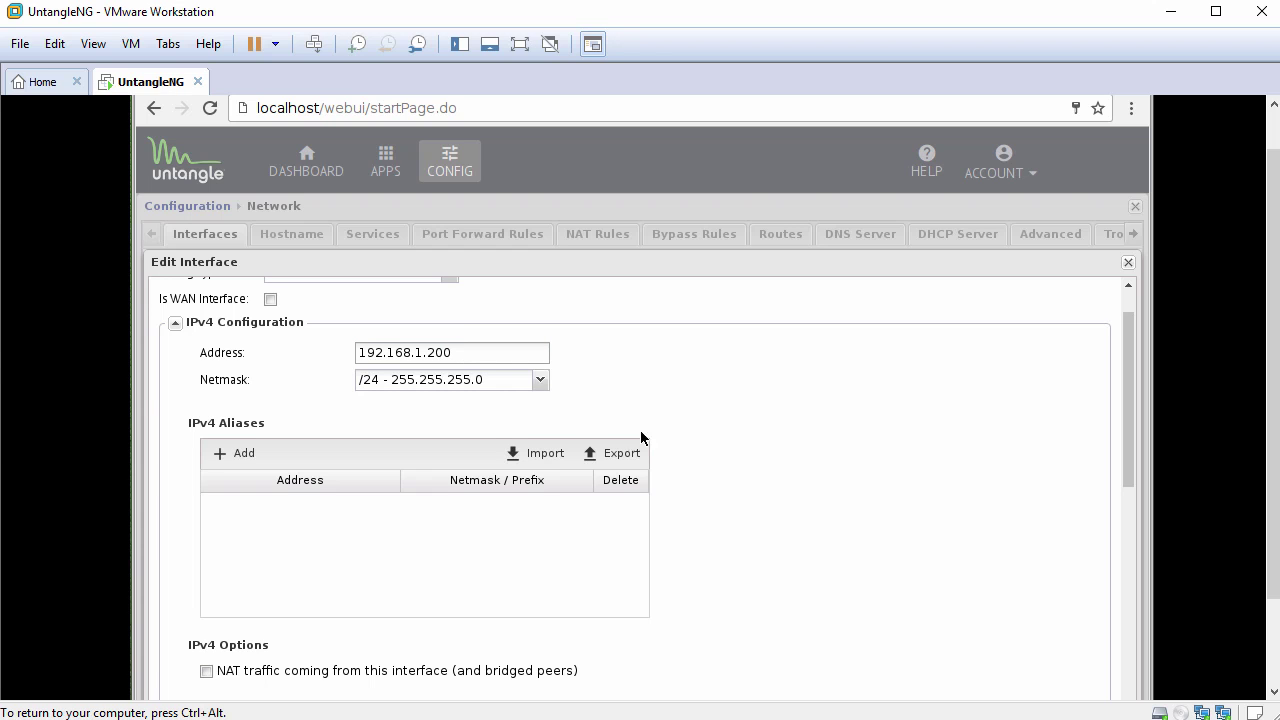
{"action": "scroll", "coordinate": [670, 477], "scroll_direction": "down", "scroll_amount": 3}
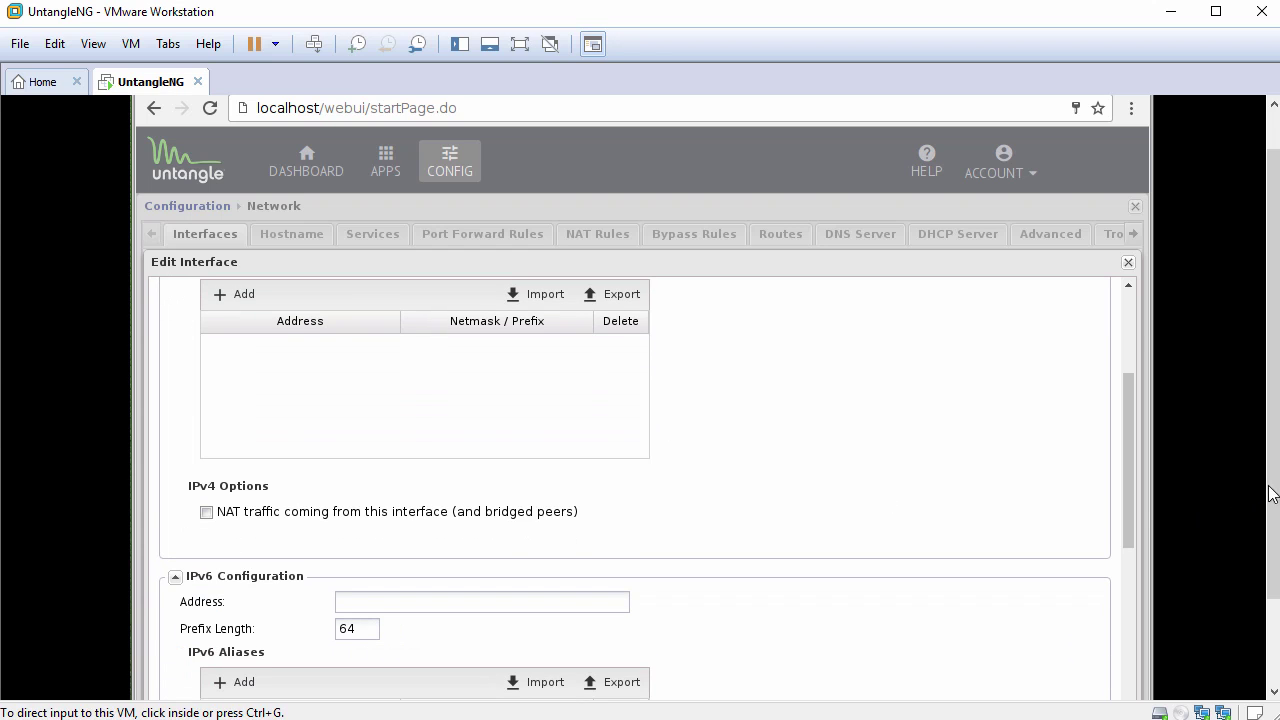
{"action": "scroll", "coordinate": [1274, 500], "scroll_direction": "down", "scroll_amount": 2}
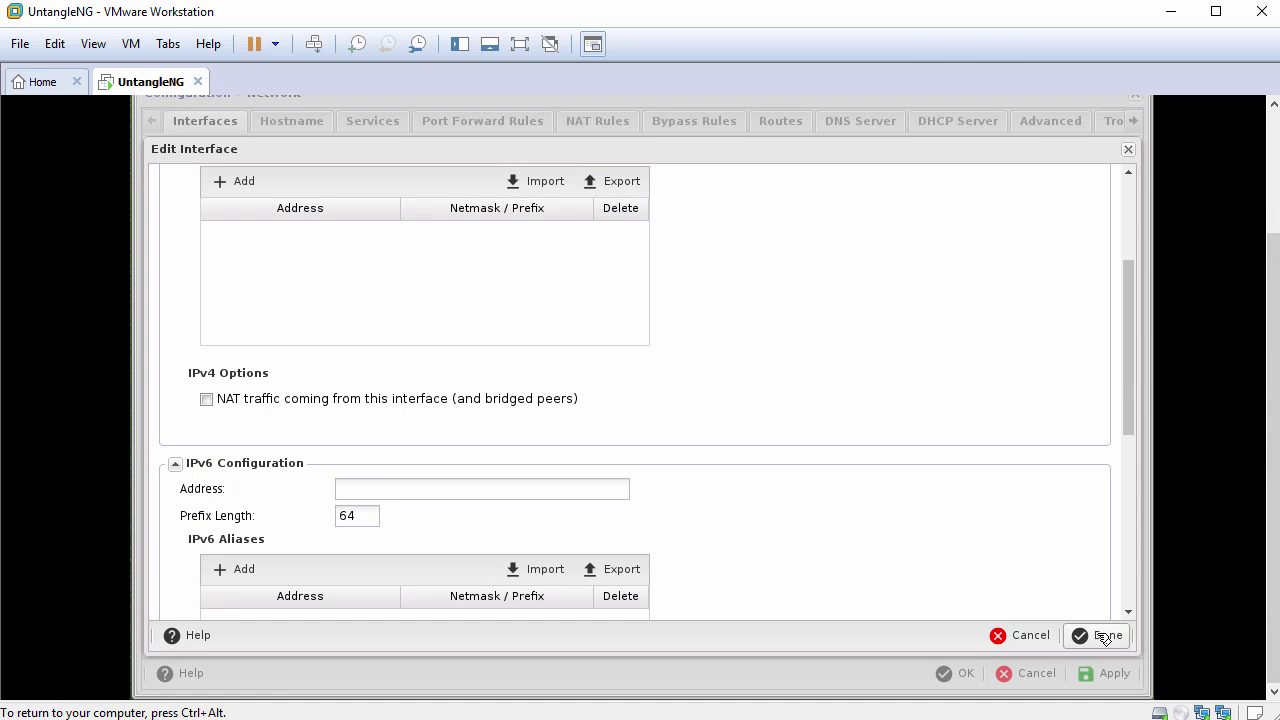
{"action": "left_click", "coordinate": [1106, 637]}
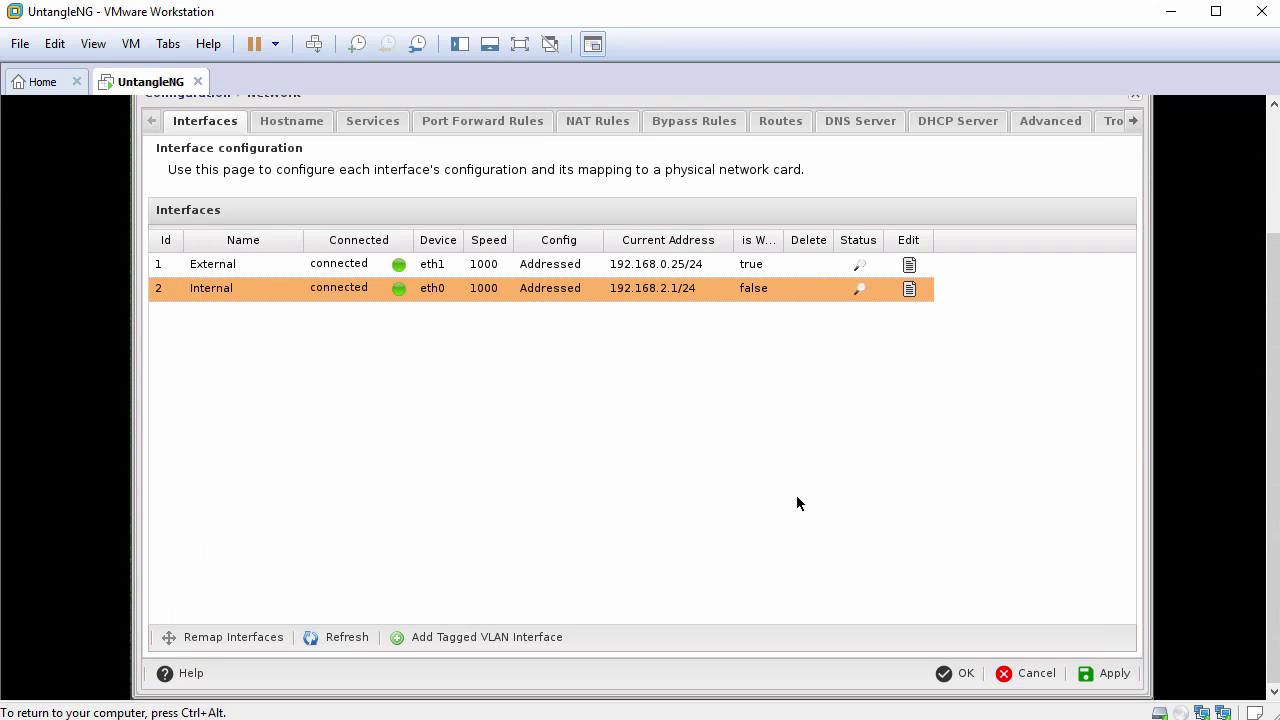
{"action": "left_click", "coordinate": [1110, 673]}
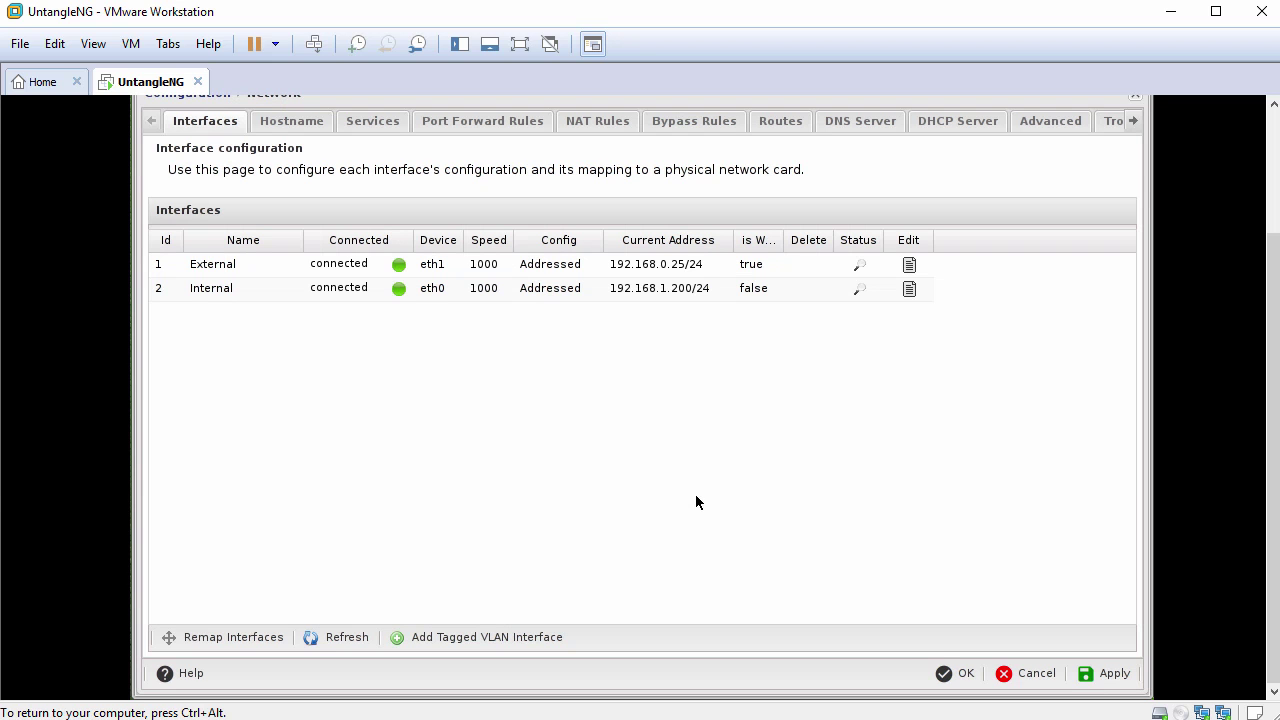
- Close Network settings with OK, dismiss the registration dialog, and minimise the guest browser
{"action": "left_click", "coordinate": [957, 673]}
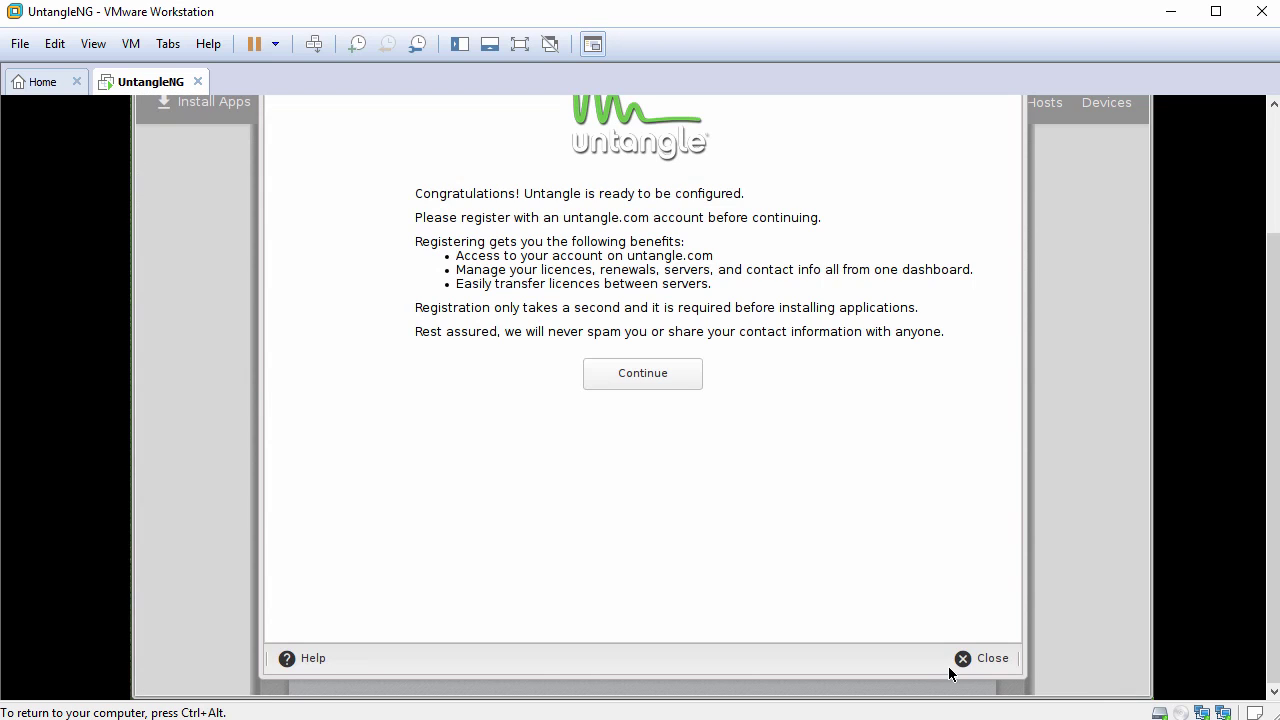
{"action": "left_click", "coordinate": [991, 660]}
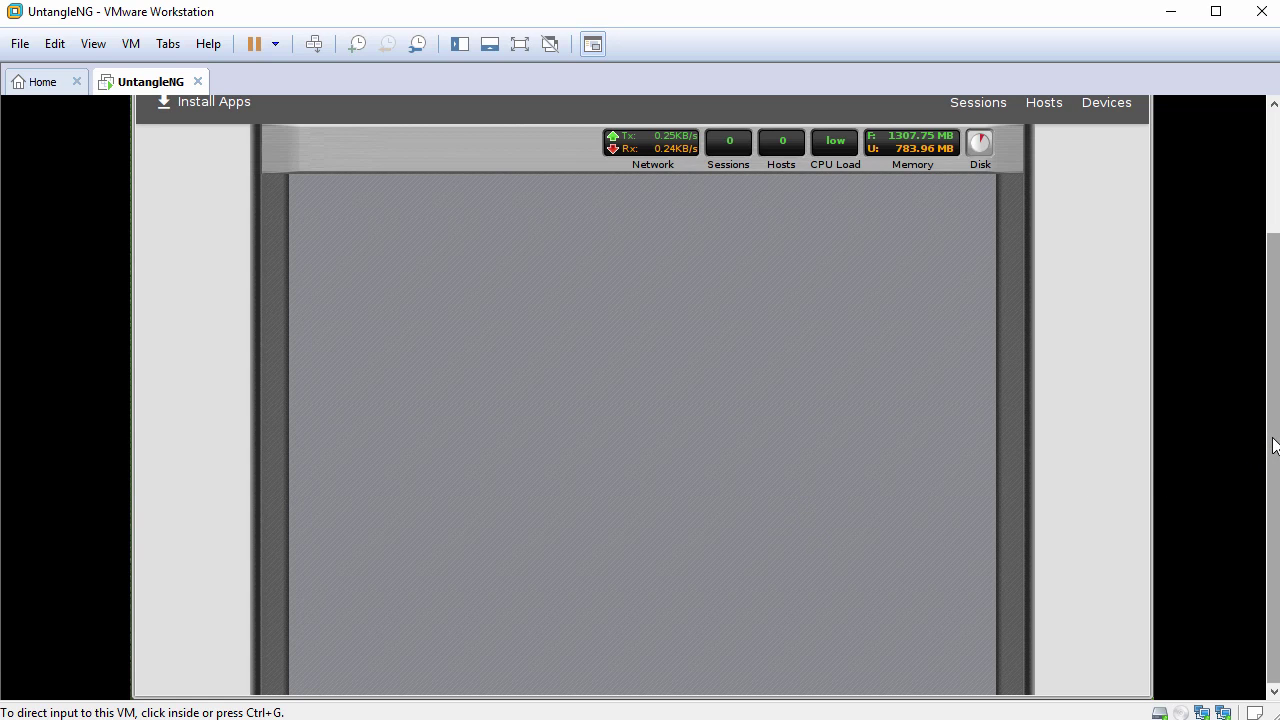
{"action": "left_click_drag", "start_coordinate": [1274, 443], "coordinate": [1272, 310]}
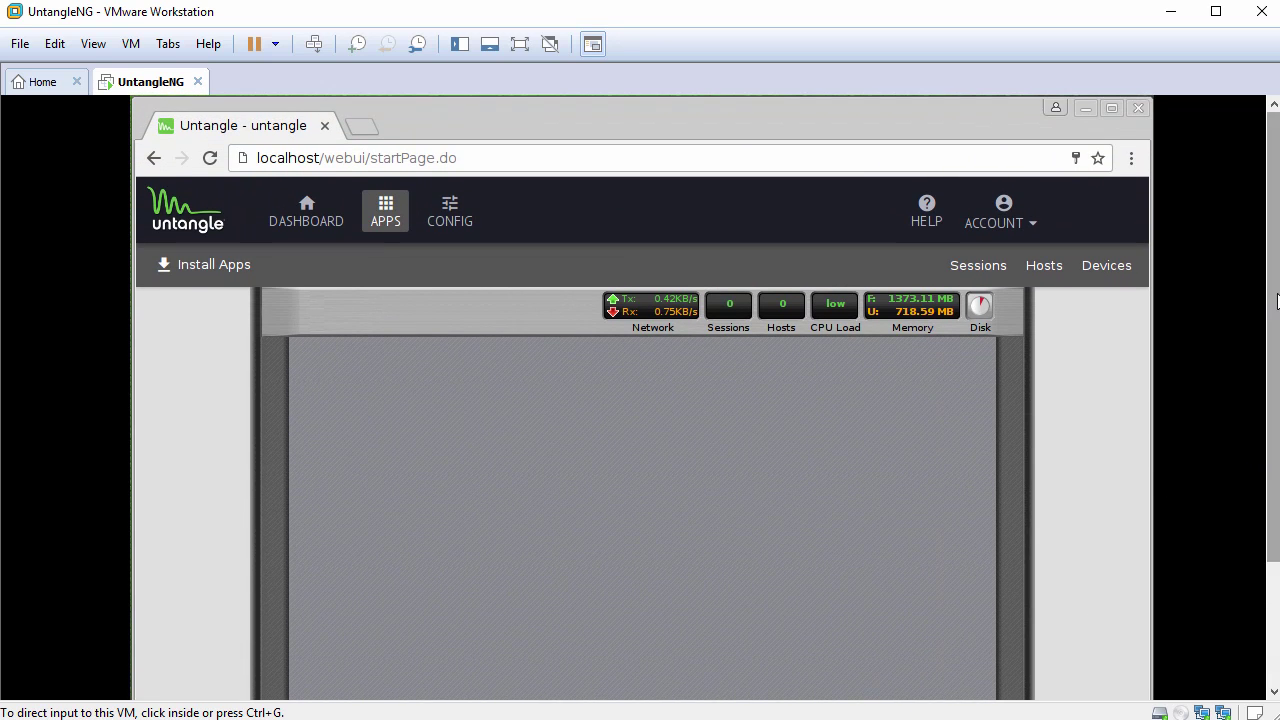
{"action": "left_click", "coordinate": [1085, 110]}
{"action": "left_click_drag", "start_coordinate": [1272, 258], "coordinate": [1272, 382]}
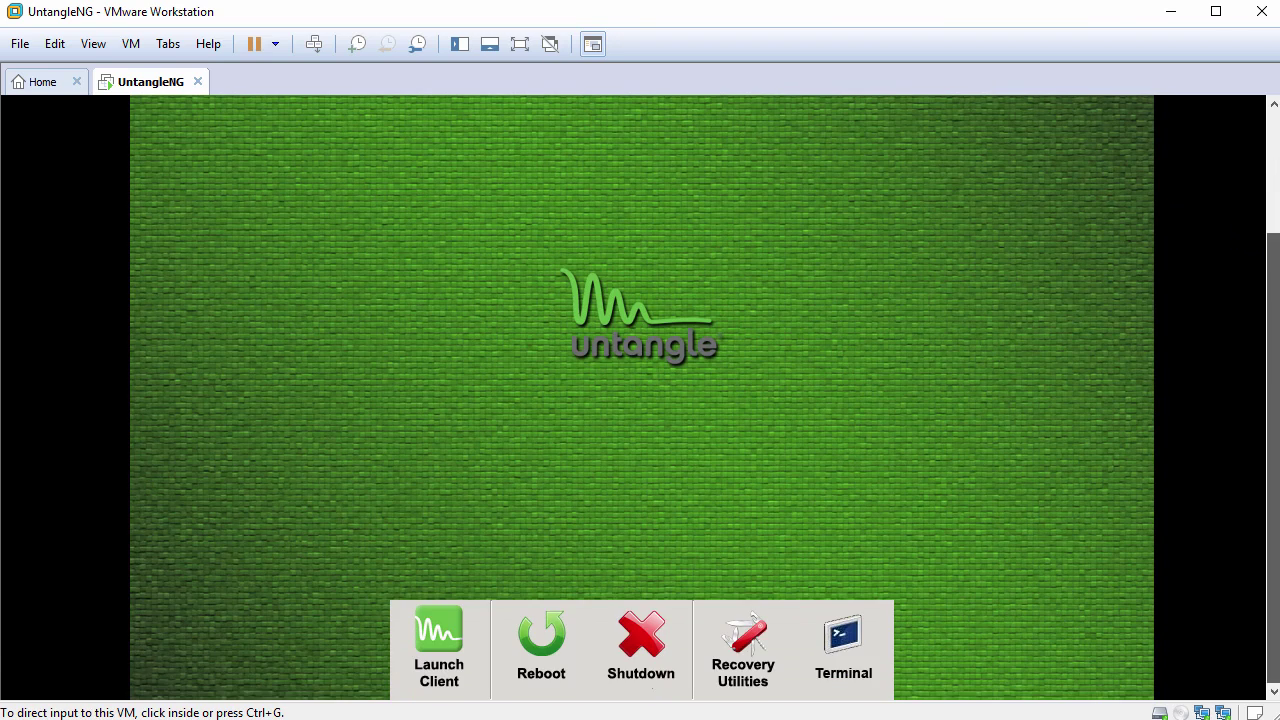
- Open the appliance Terminal, log in as root, and confirm the user with cd and whoami
{"action": "left_click", "coordinate": [839, 638]}
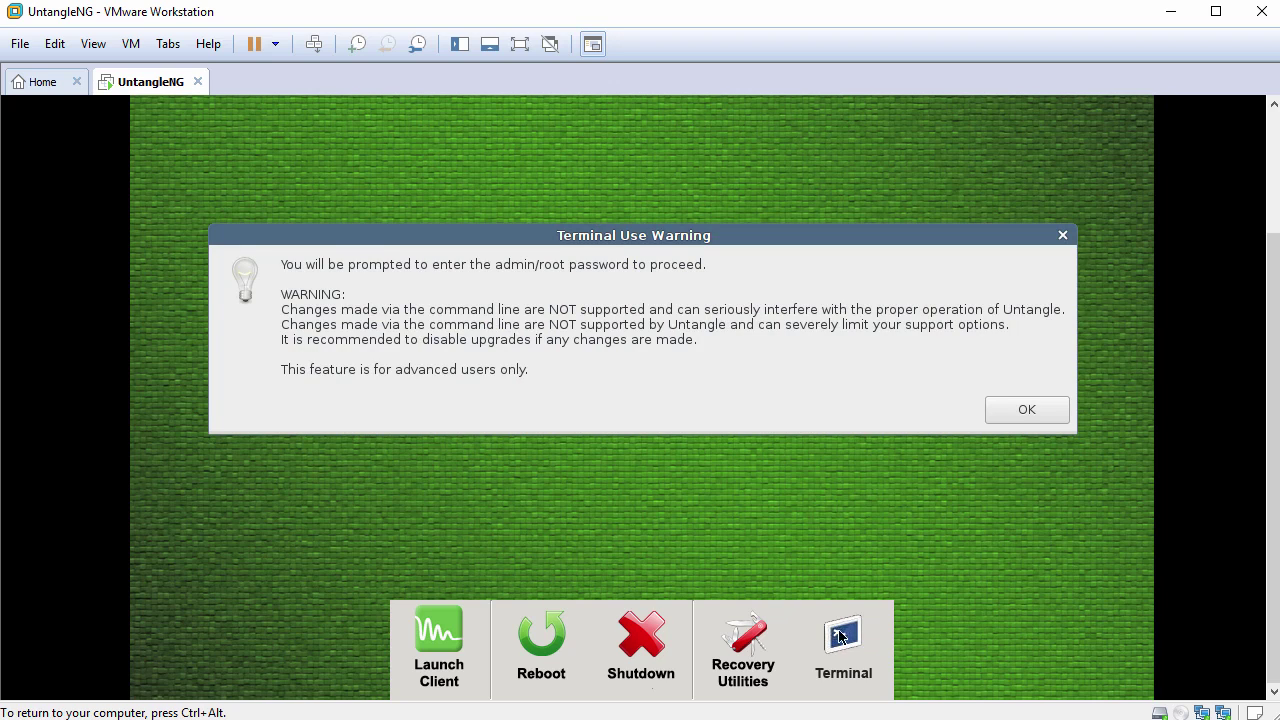
{"action": "left_click", "coordinate": [1020, 412]}
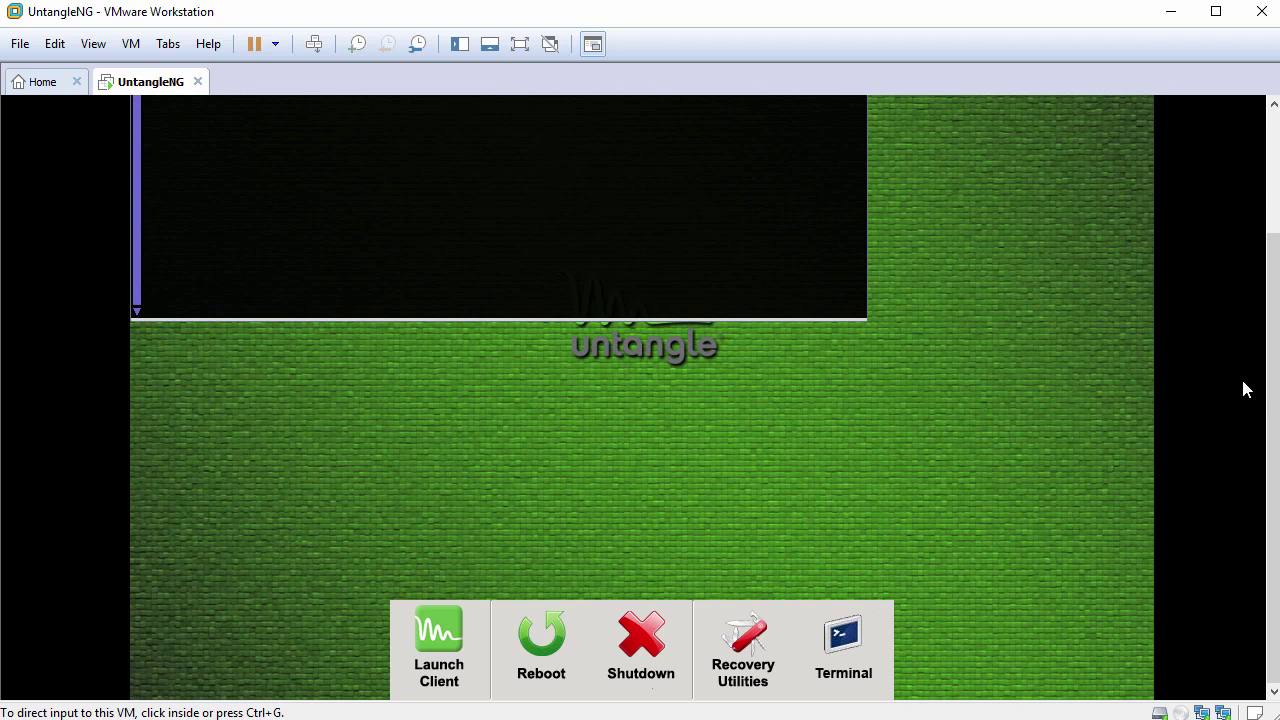
{"action": "left_click_drag", "start_coordinate": [1271, 371], "coordinate": [1271, 251]}
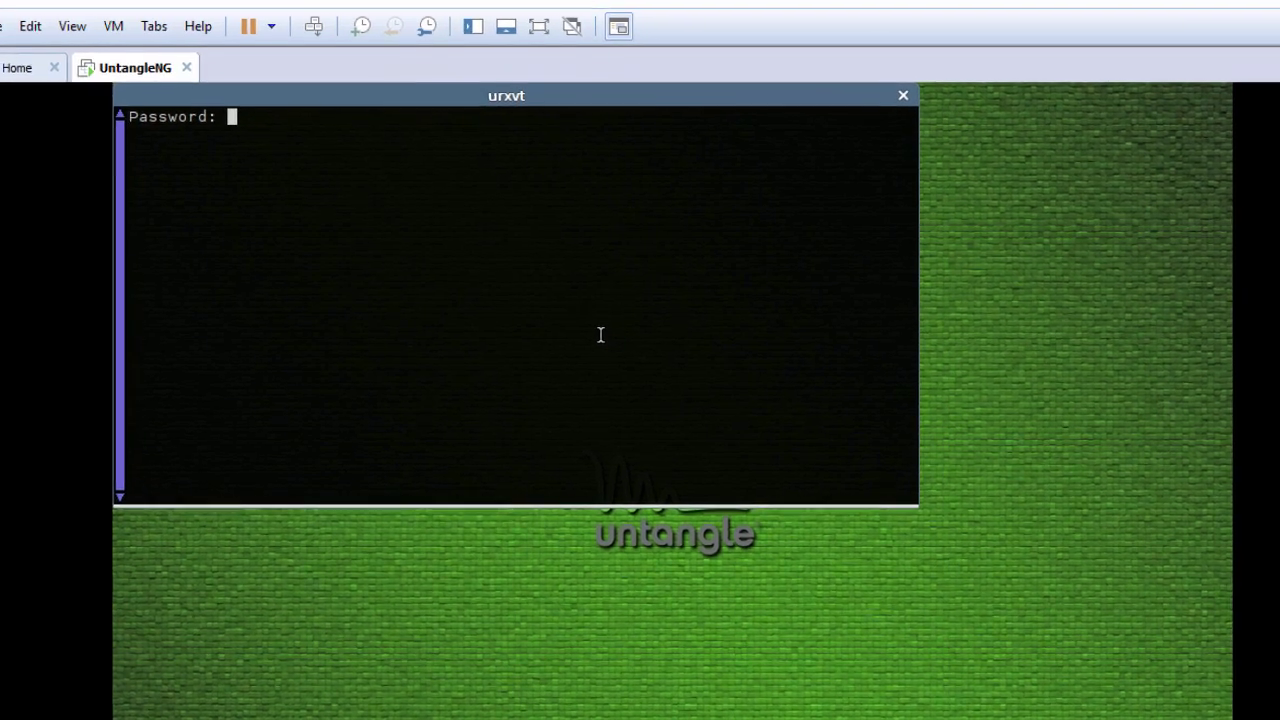
{"action": "key", "text": "Return"}
{"action": "key", "text": "Return"}
{"action": "type", "text": "cd"}
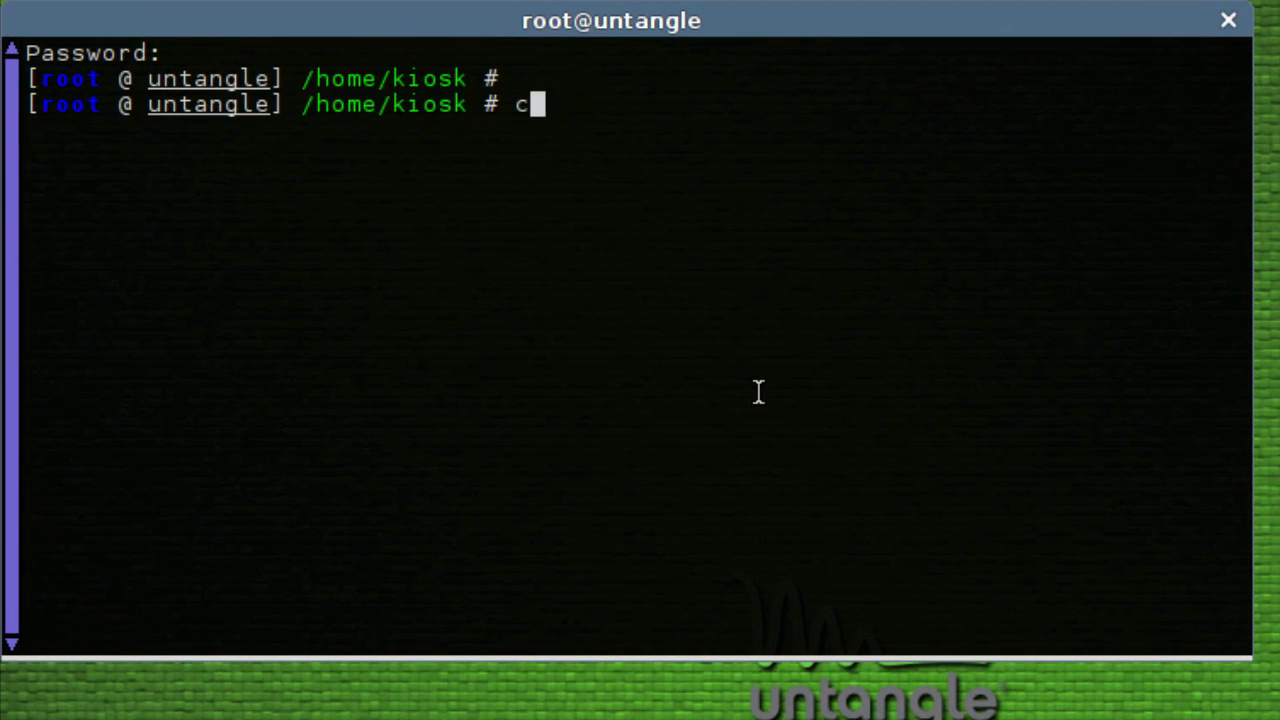
{"action": "key", "text": "Return"}
{"action": "key", "text": "Return"}
{"action": "type", "text": "whoami"}
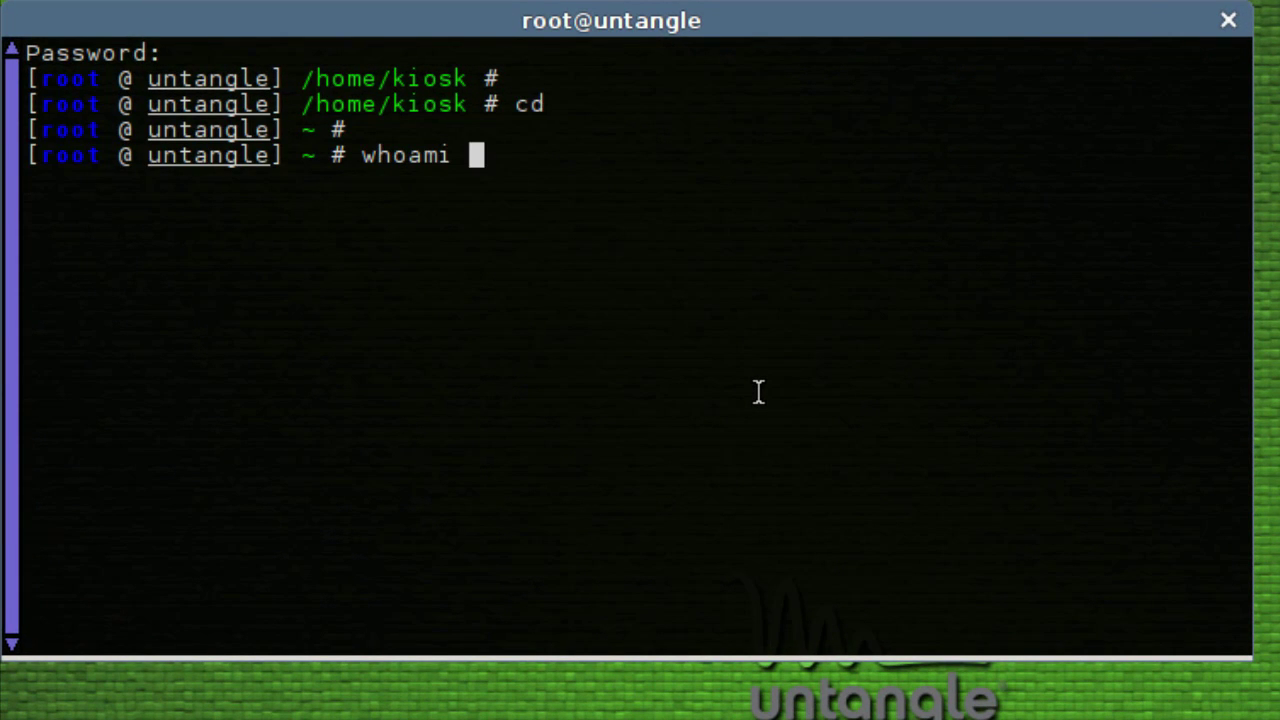
{"action": "key", "text": "Return"}
- Run apt-get update to refresh package lists from updates.untangle.com
{"action": "type", "text": "apt"}
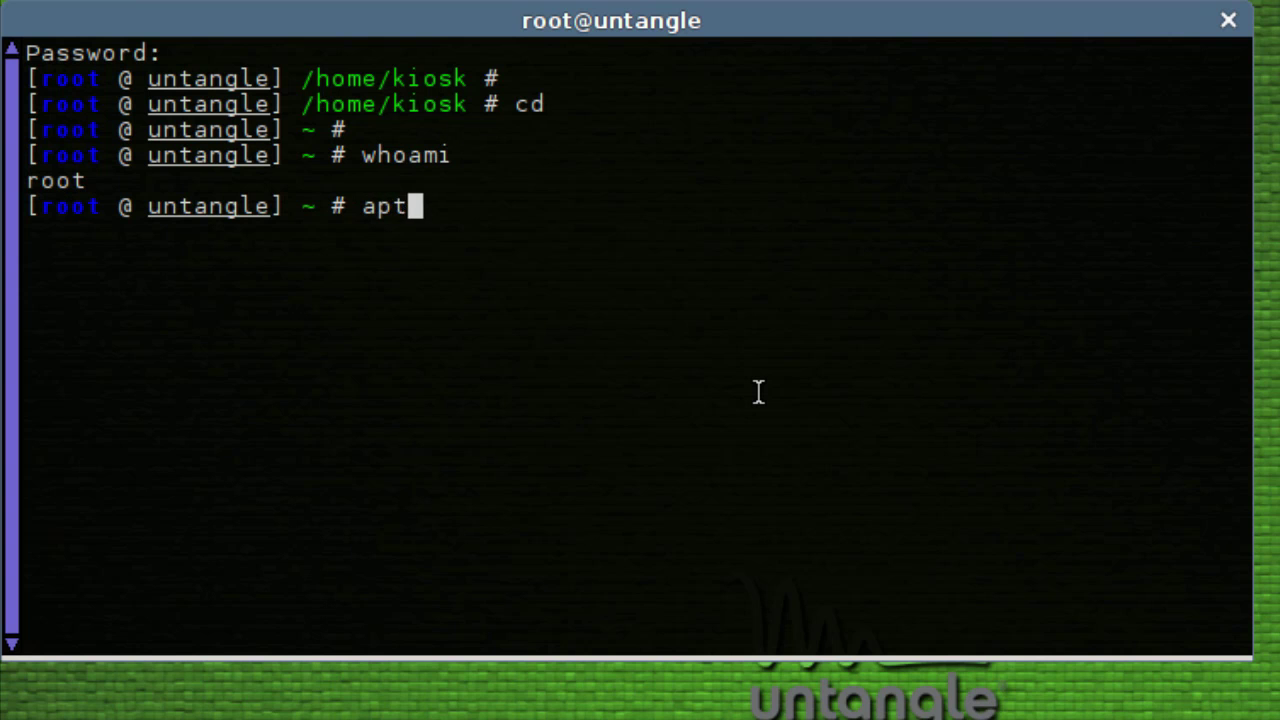
{"action": "type", "text": "-get update"}
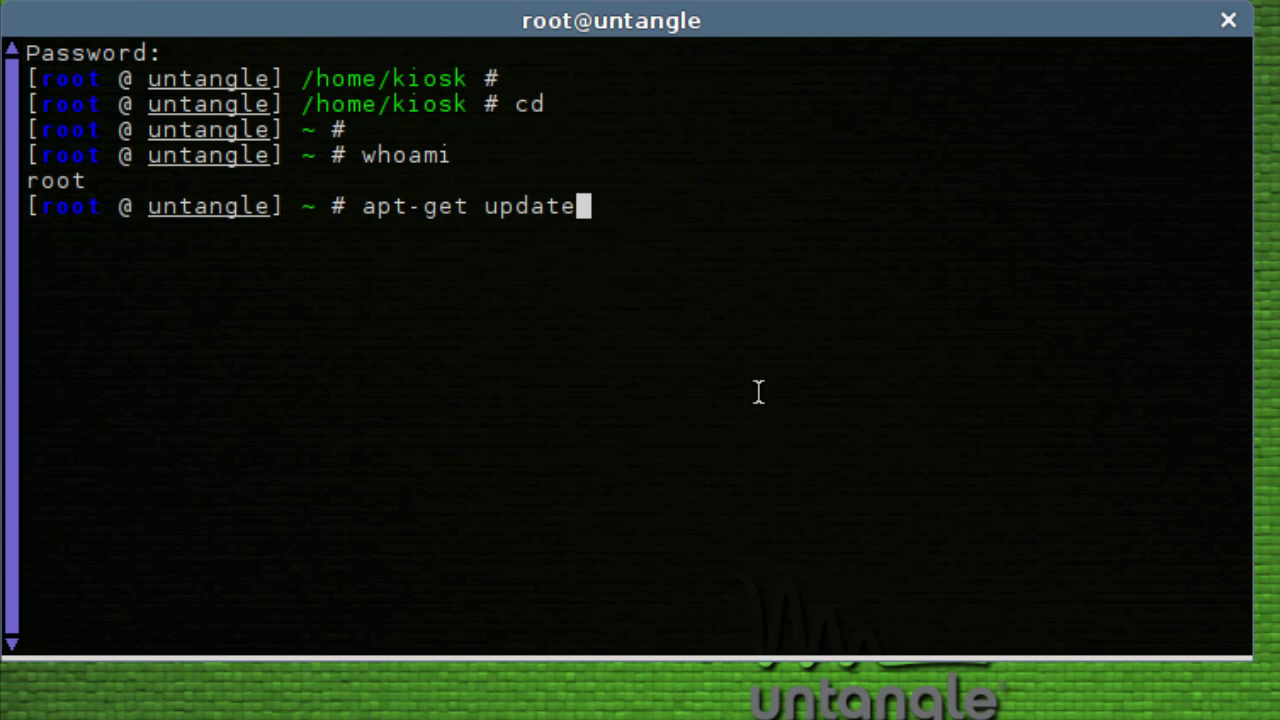
{"action": "key", "text": "Return"}
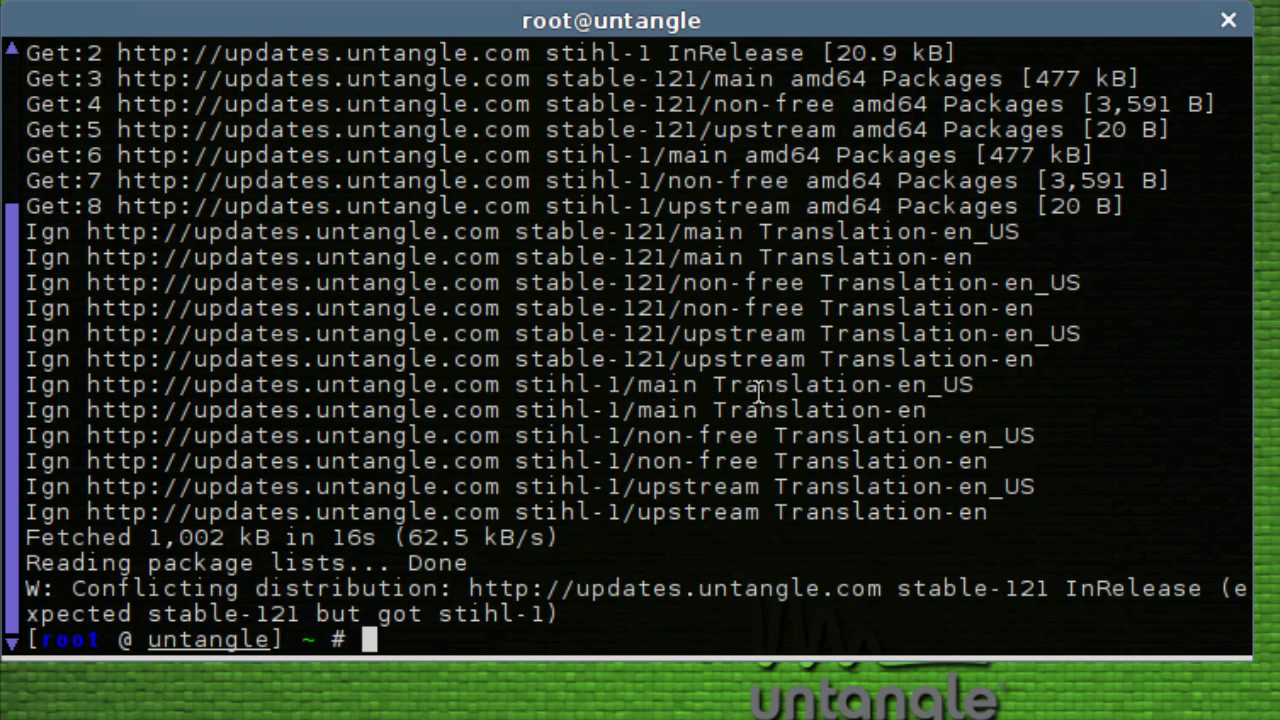
{"action": "key", "text": "Return"}
- Clear the screen and install open-vm-tools with apt-get -y
{"action": "type", "text": "clear"}
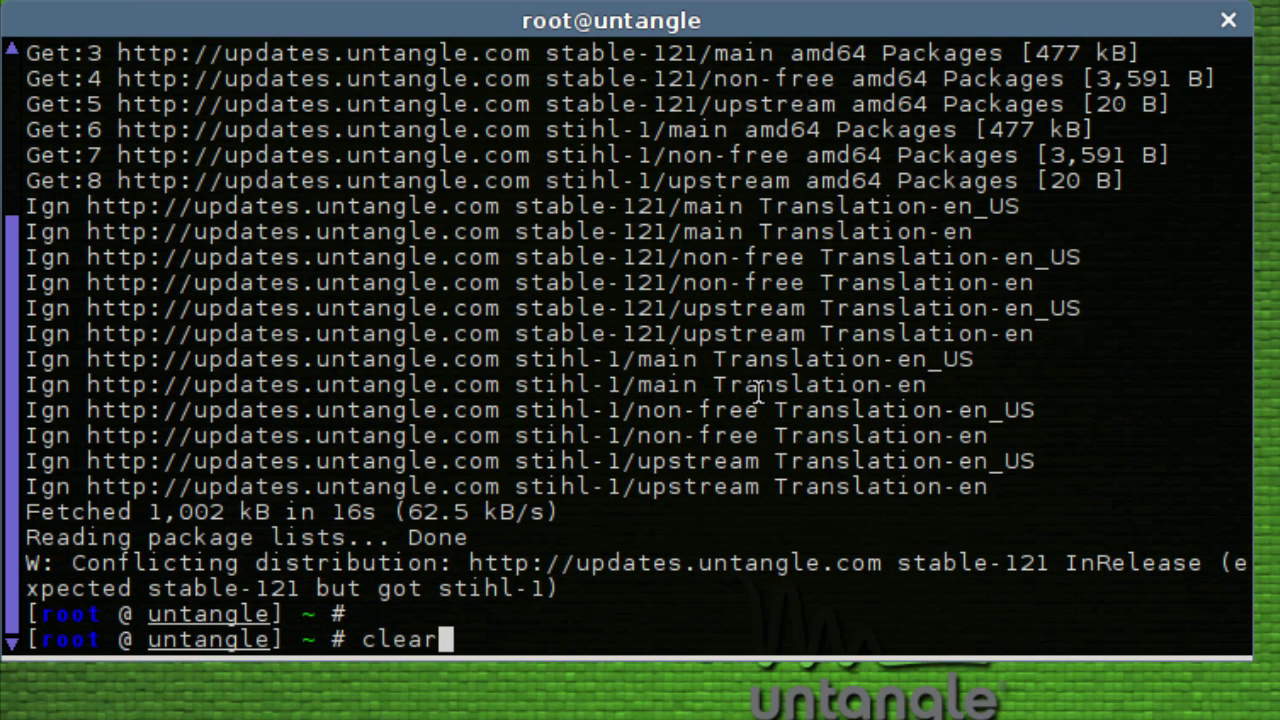
{"action": "key", "text": "Return"}
{"action": "type", "text": "apt-get"}
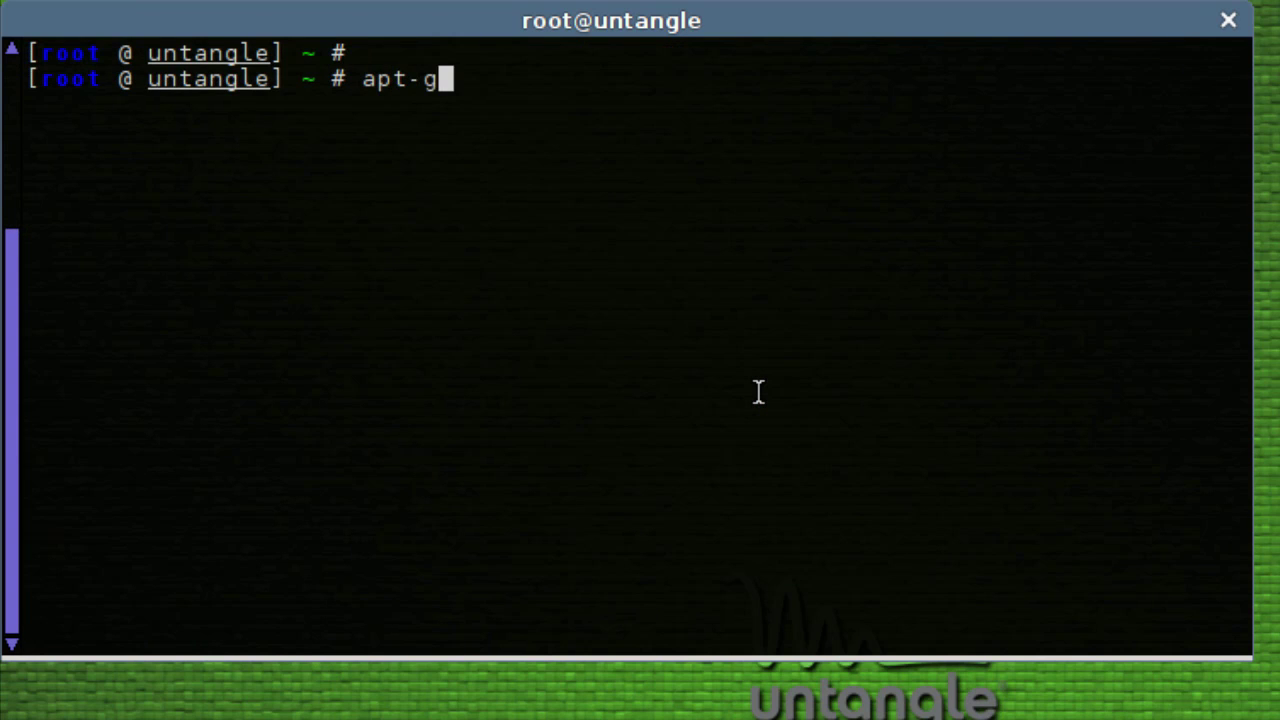
{"action": "type", "text": "all open-vm-t"}
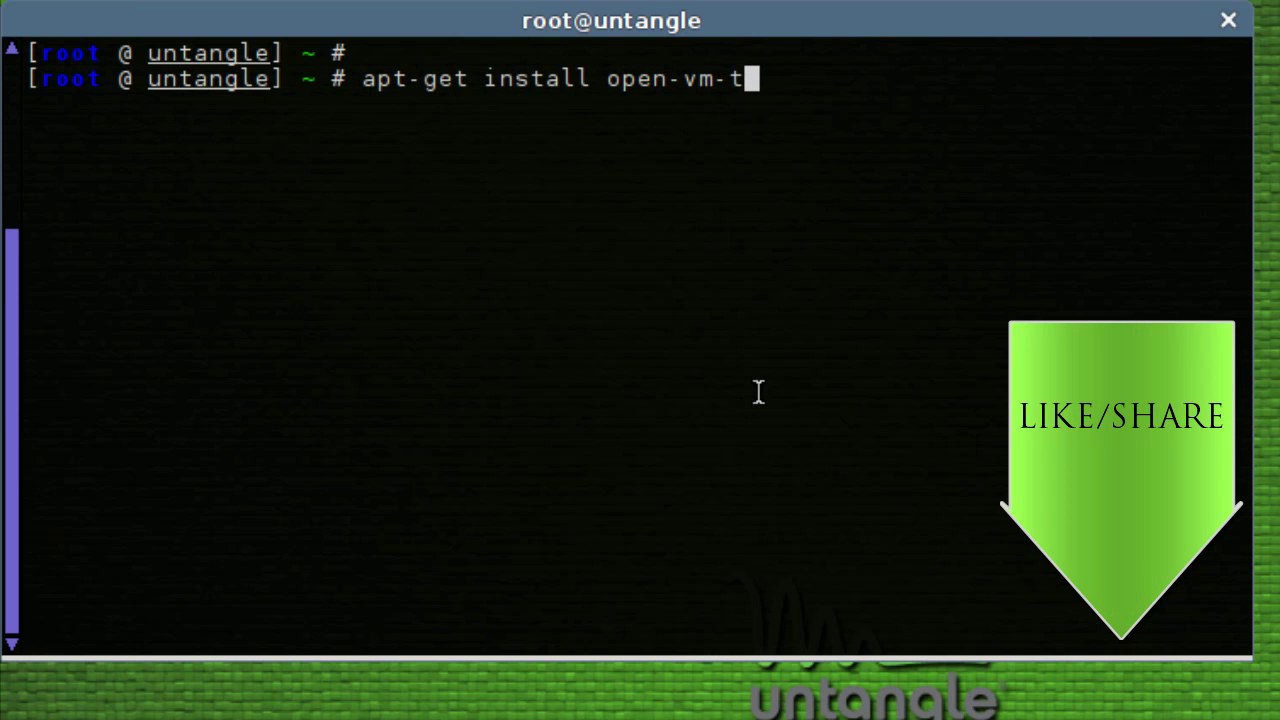
{"action": "type", "text": "ools -y"}
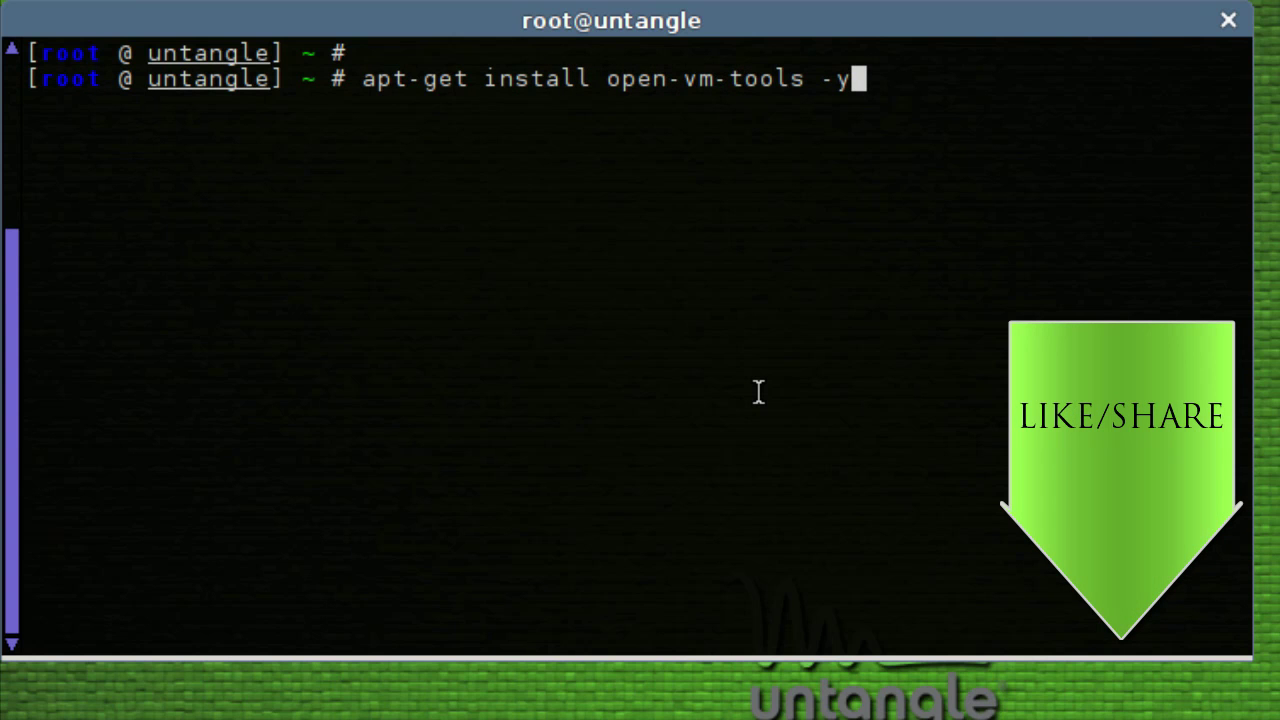
{"action": "key", "text": "Return"}
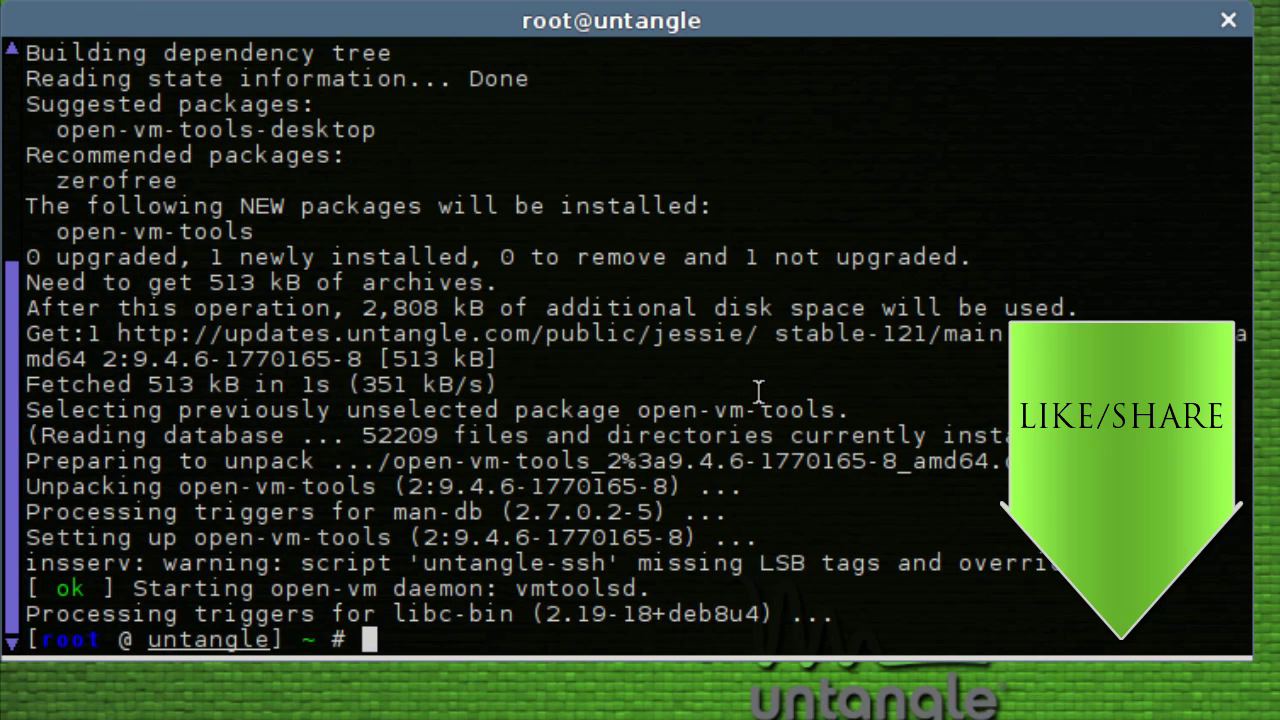
{"action": "key", "text": "Return"}
- Check /etc/init.d/open-vm-tools status shows vmtoolsd running, then exit the root terminal
{"action": "type", "text": "clear"}
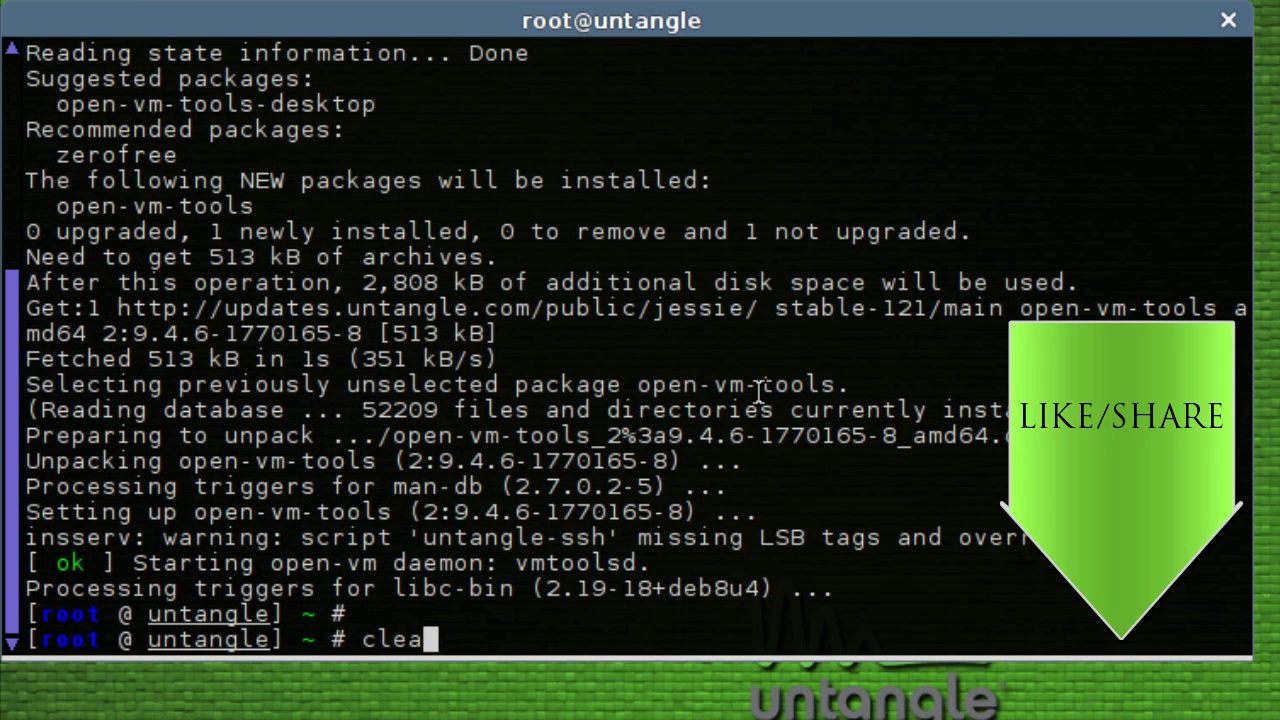
{"action": "key", "text": "Return"}
{"action": "key", "text": "Return"}
{"action": "type", "text": "/et"}
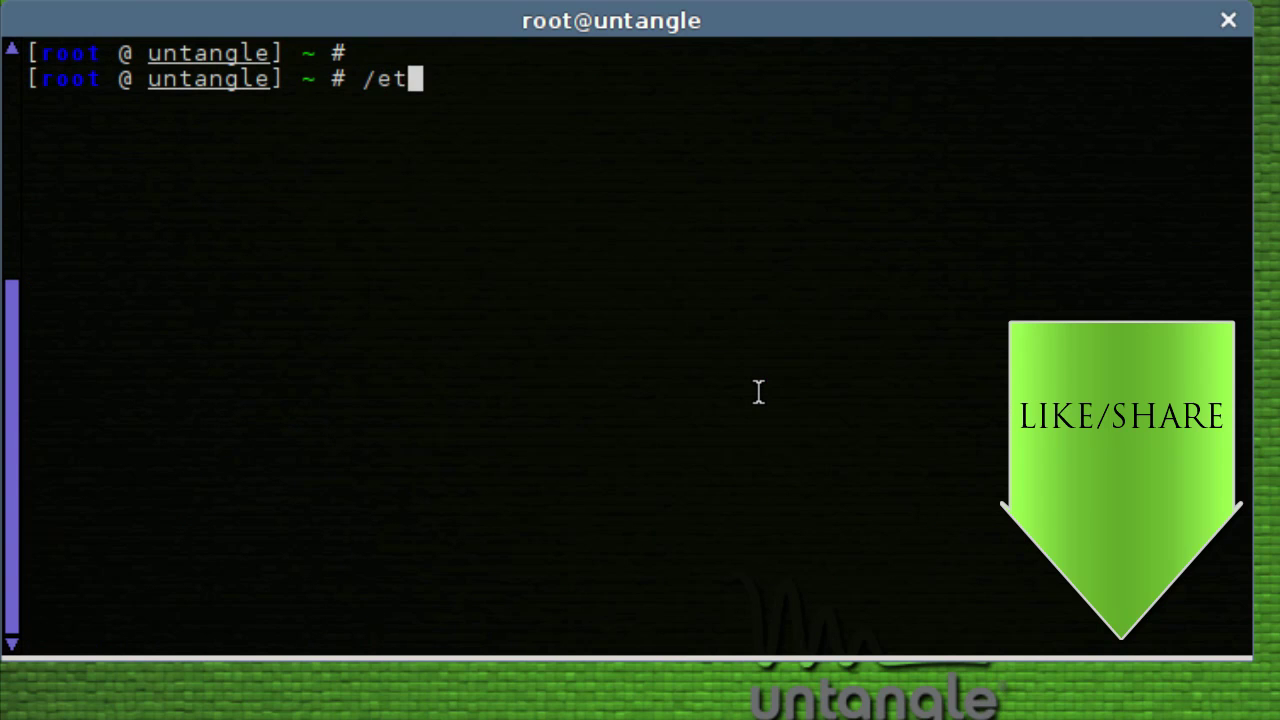
{"action": "type", "text": "c/init.d/"}
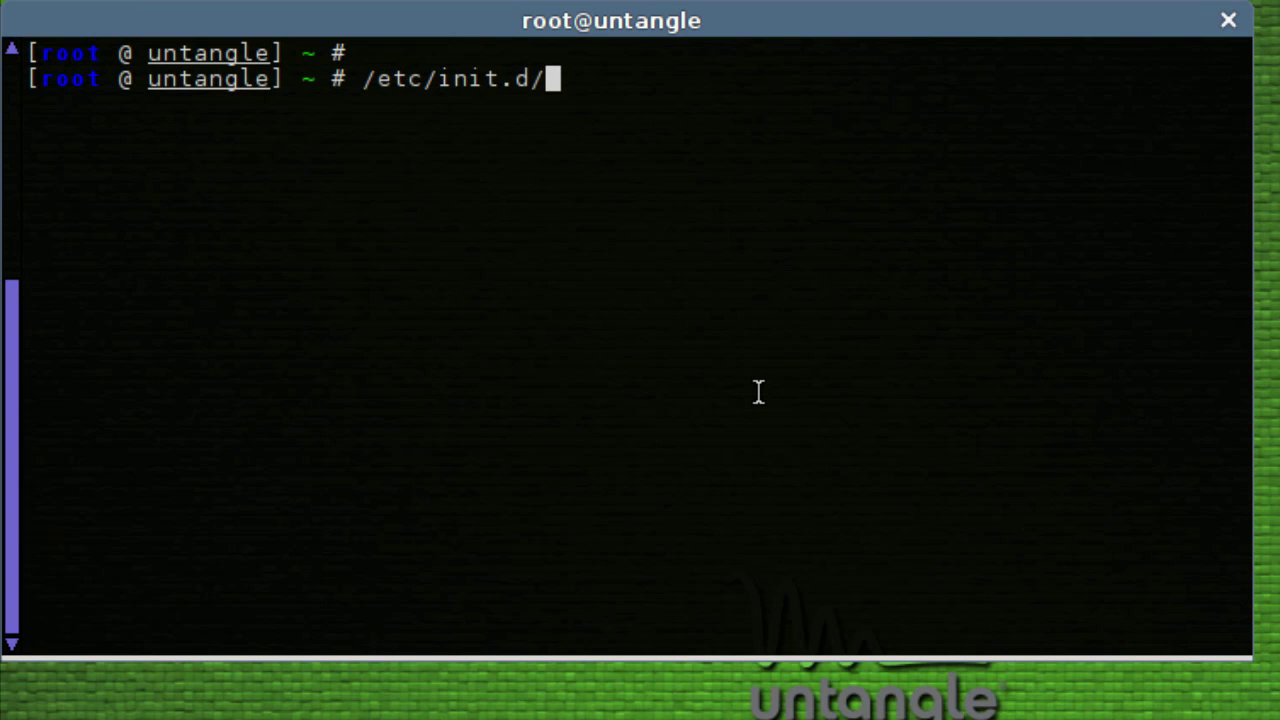
{"action": "type", "text": "open-vm"}
{"action": "key", "text": "Tab"}
{"action": "type", "text": "status"}
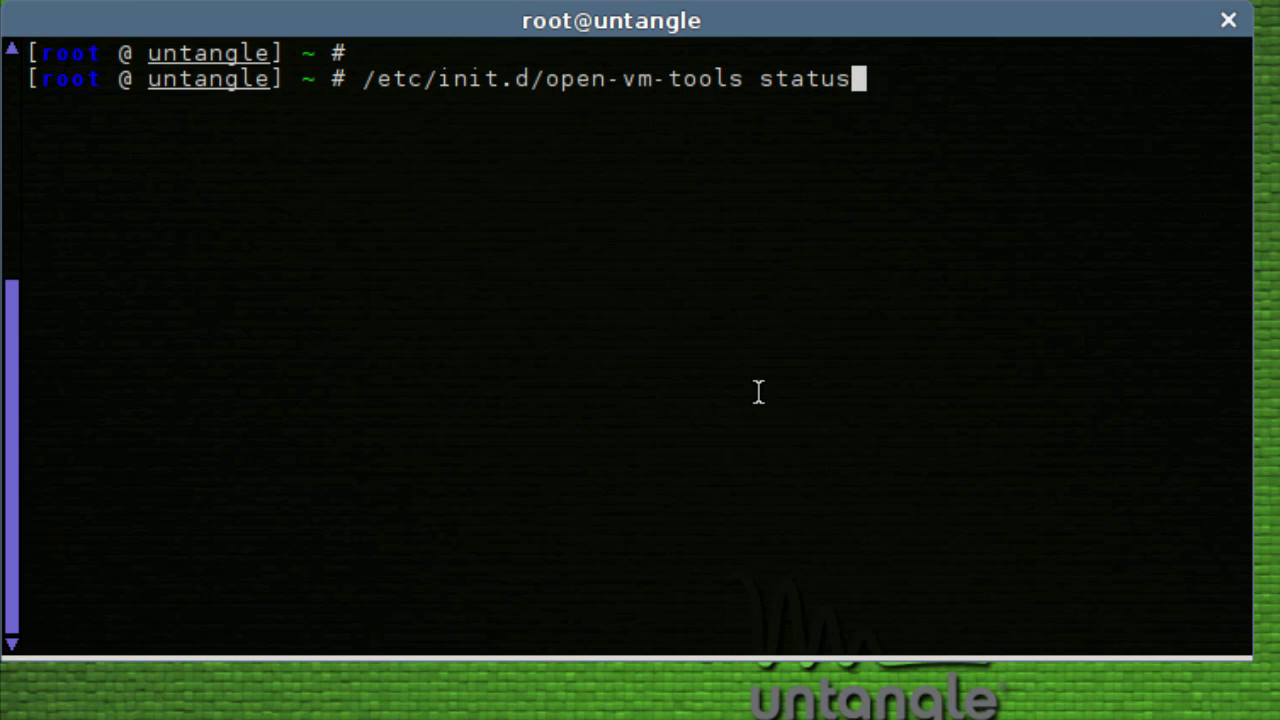
{"action": "key", "text": "Return"}
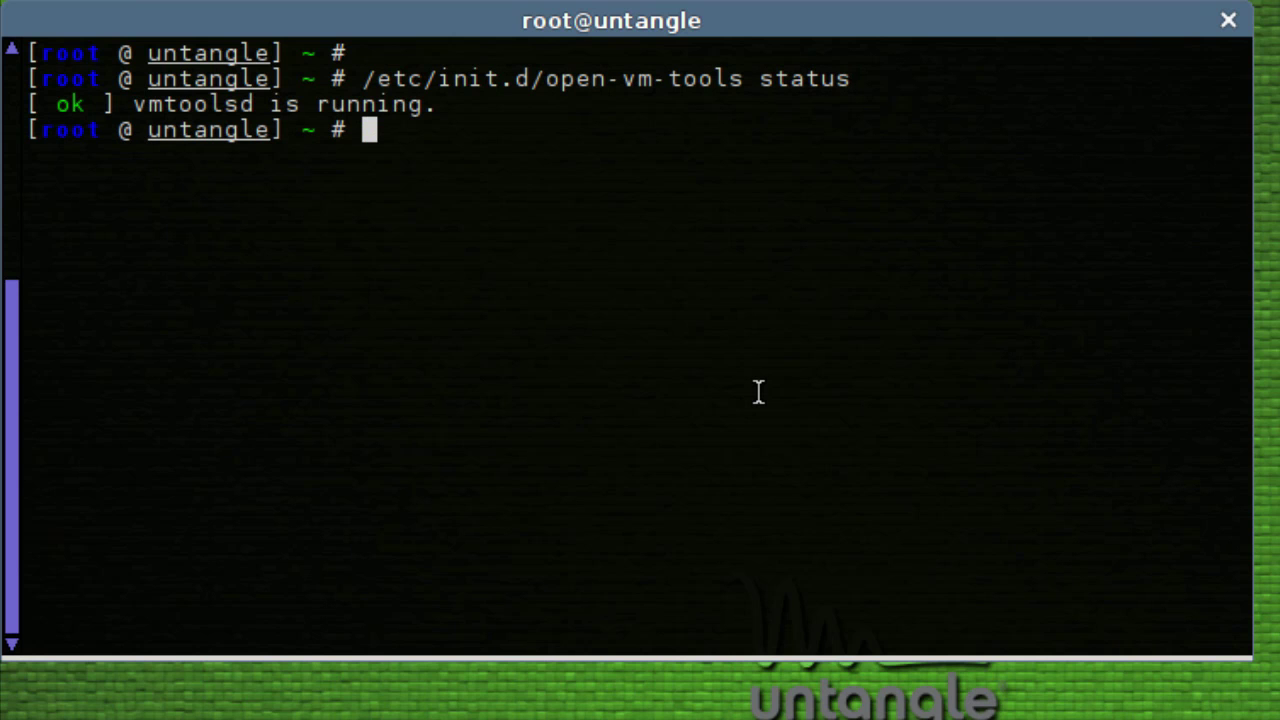
{"action": "left_click_drag", "start_coordinate": [44, 104], "coordinate": [443, 106]}
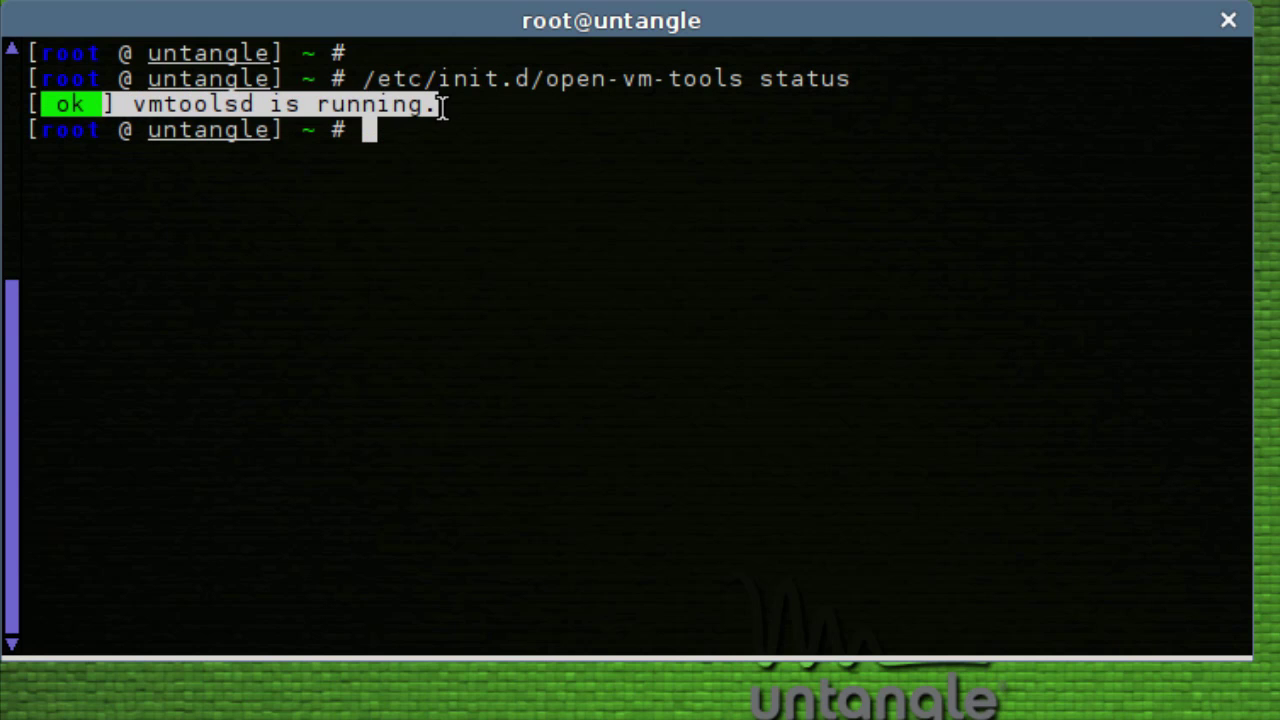
{"action": "left_click", "coordinate": [640, 270]}
{"action": "type", "text": "e"}
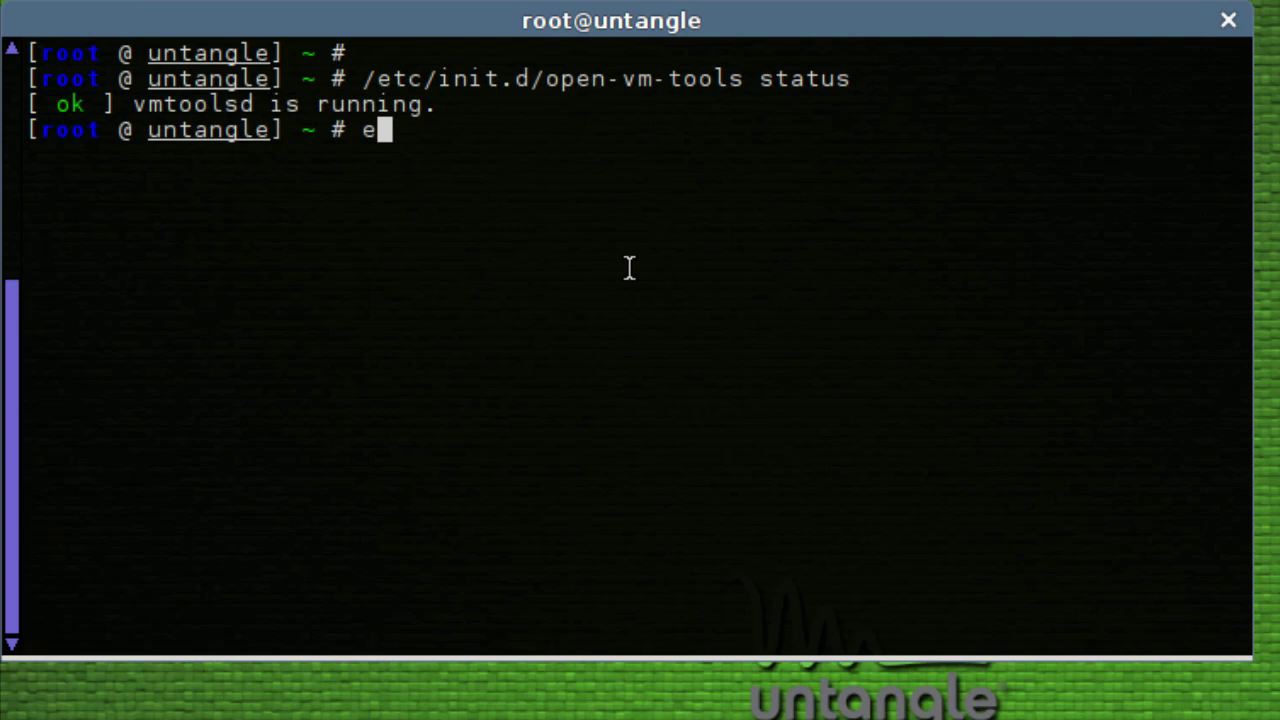
{"action": "type", "text": "xit"}
{"action": "key", "text": "Return"}
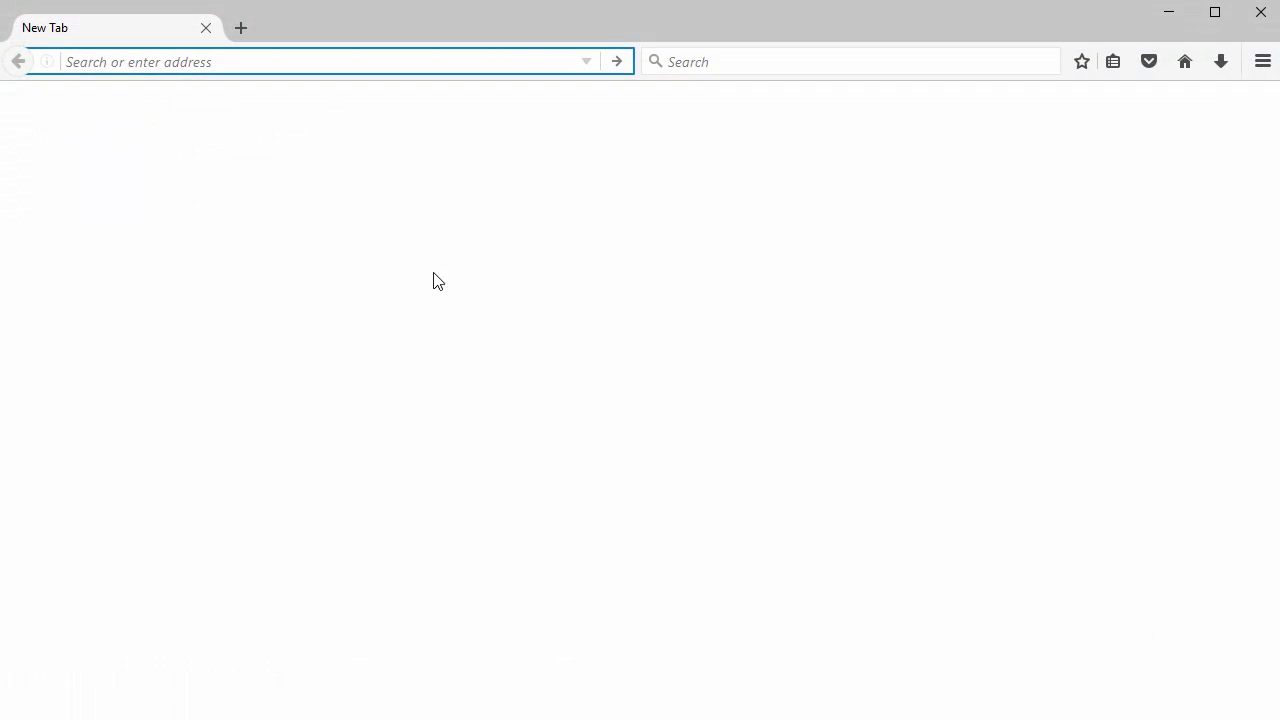
- Load 192.168.1.200 in the host browser, log in with the admin password, and dismiss popups
{"action": "type", "text": "192.168.1."}
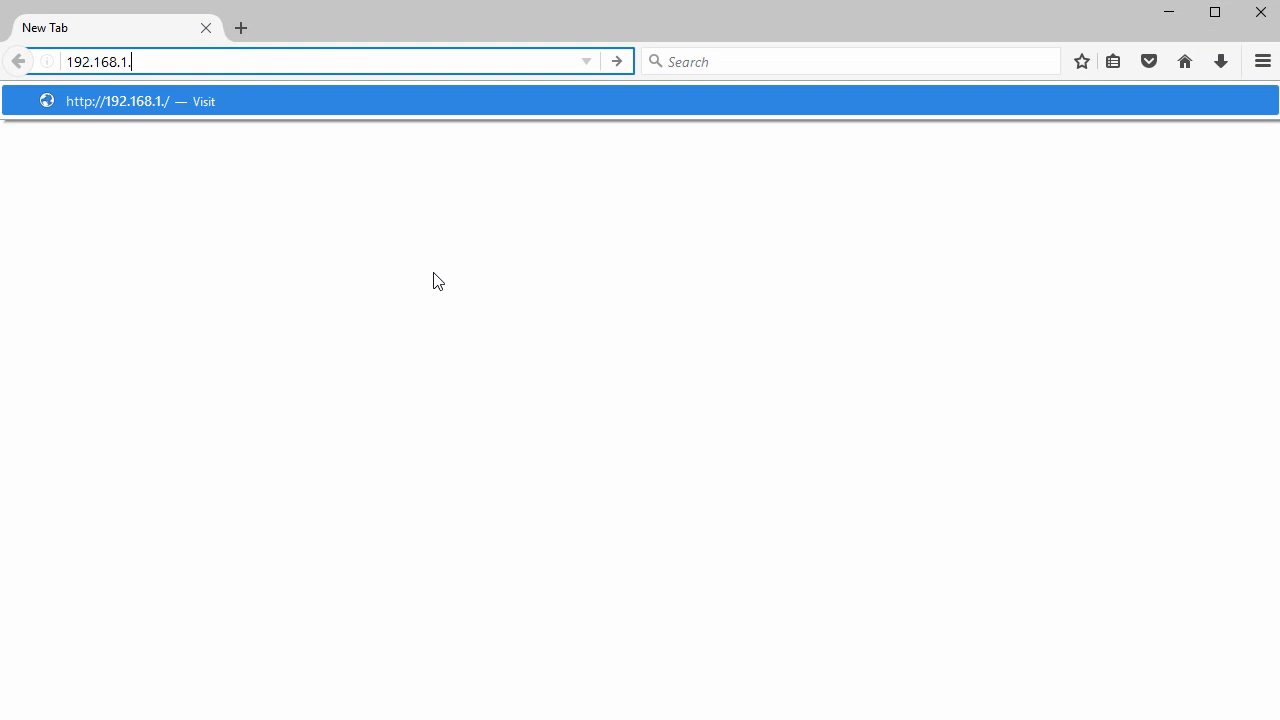
{"action": "type", "text": "200"}
{"action": "key", "text": "Return"}
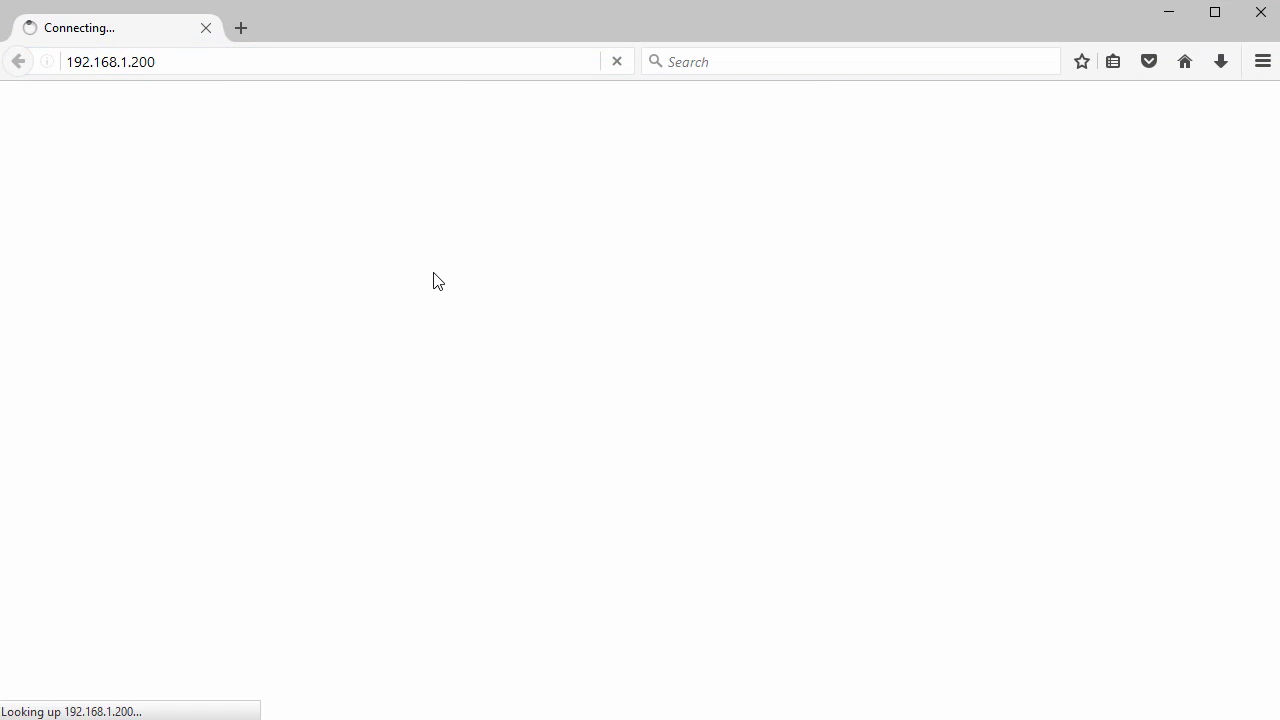
{"action": "type", "text": "pa"}
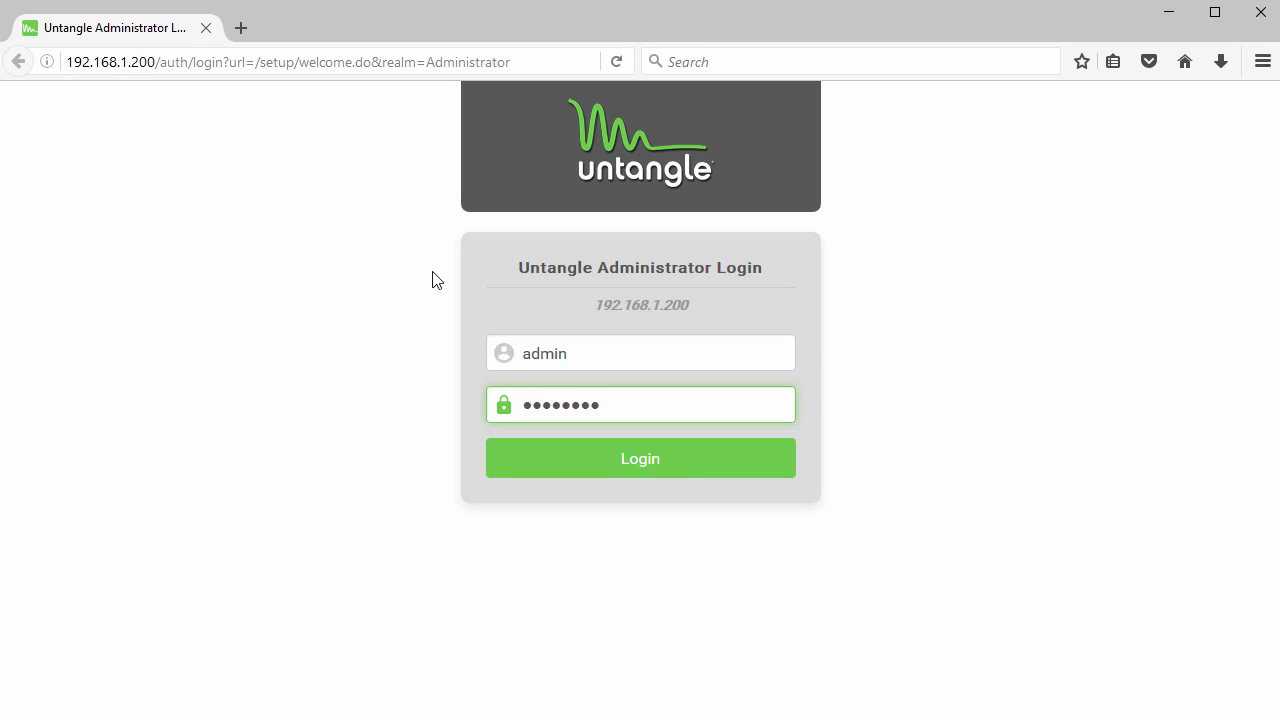
{"action": "left_click", "coordinate": [651, 469]}
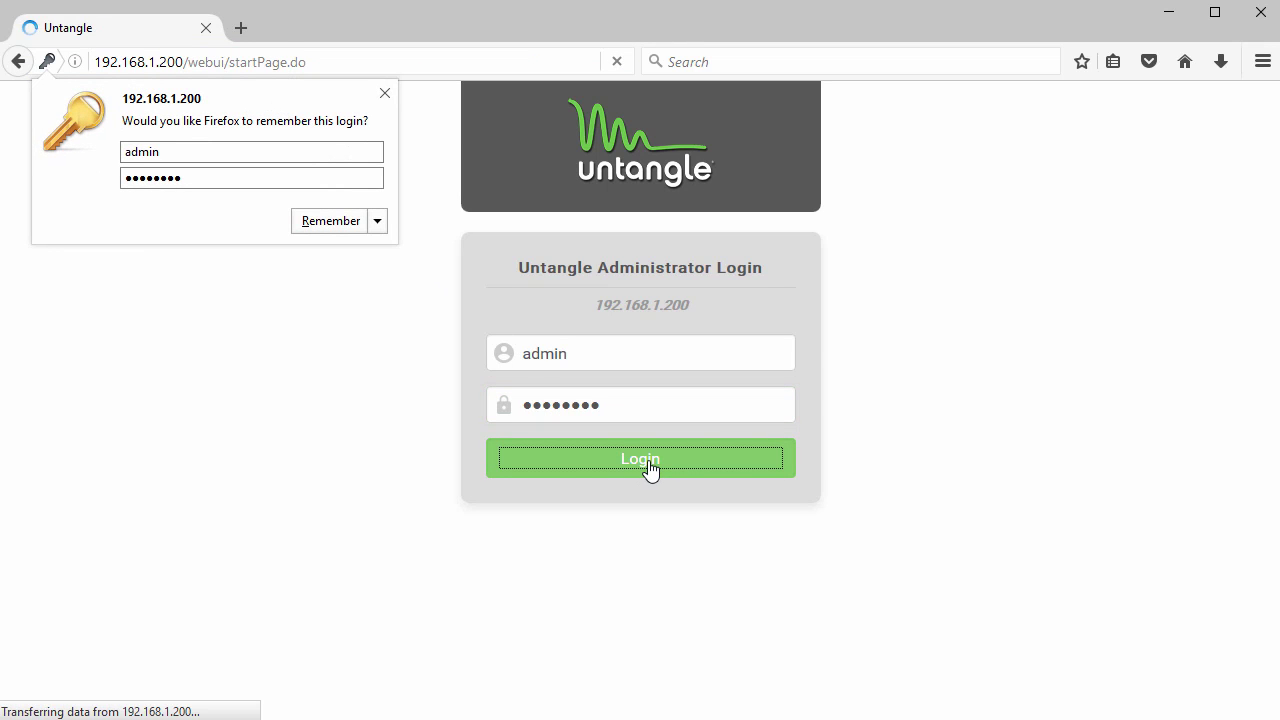
{"action": "left_click", "coordinate": [384, 94]}
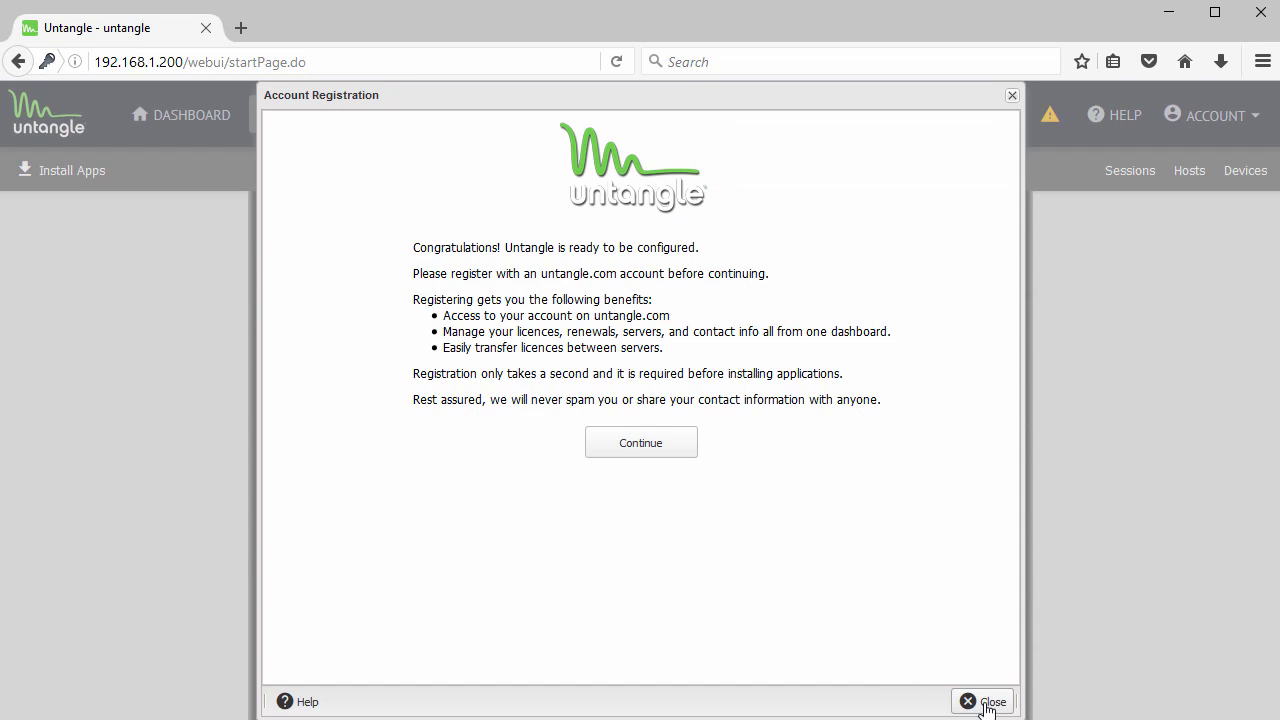
{"action": "left_click", "coordinate": [985, 701]}
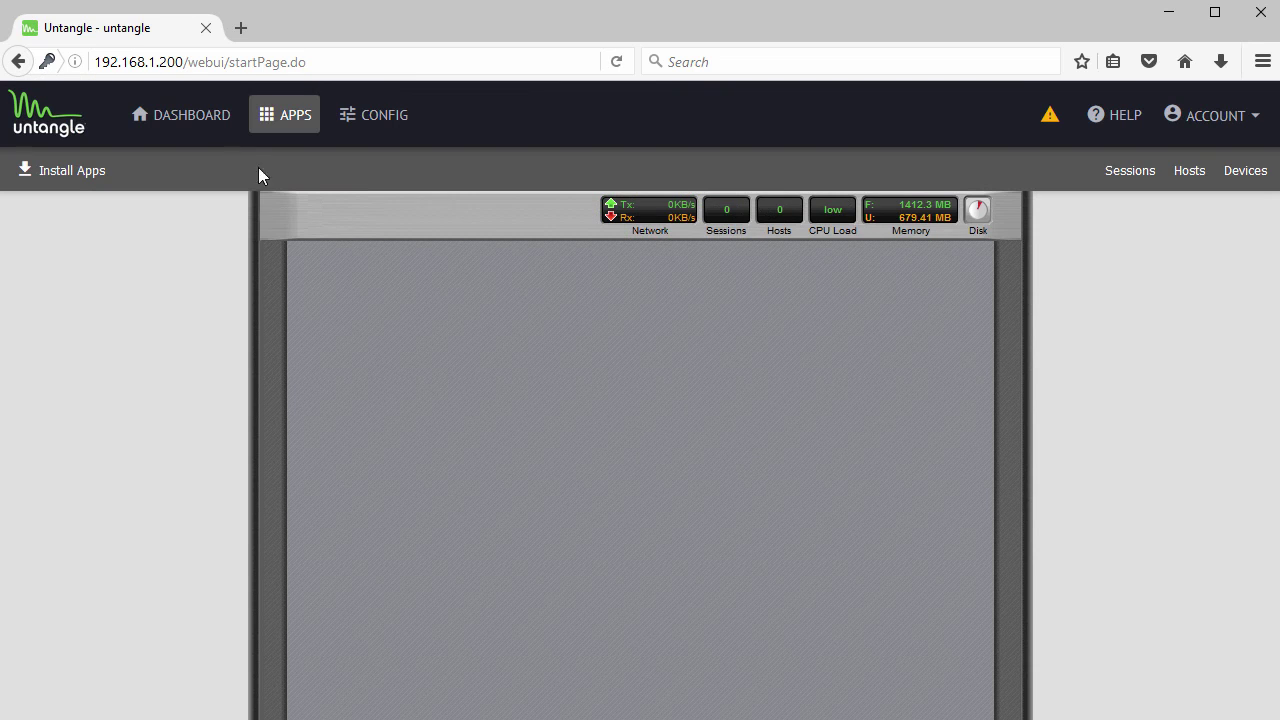
- Review the Dashboard, then open Config > Network
{"action": "left_click", "coordinate": [200, 130]}
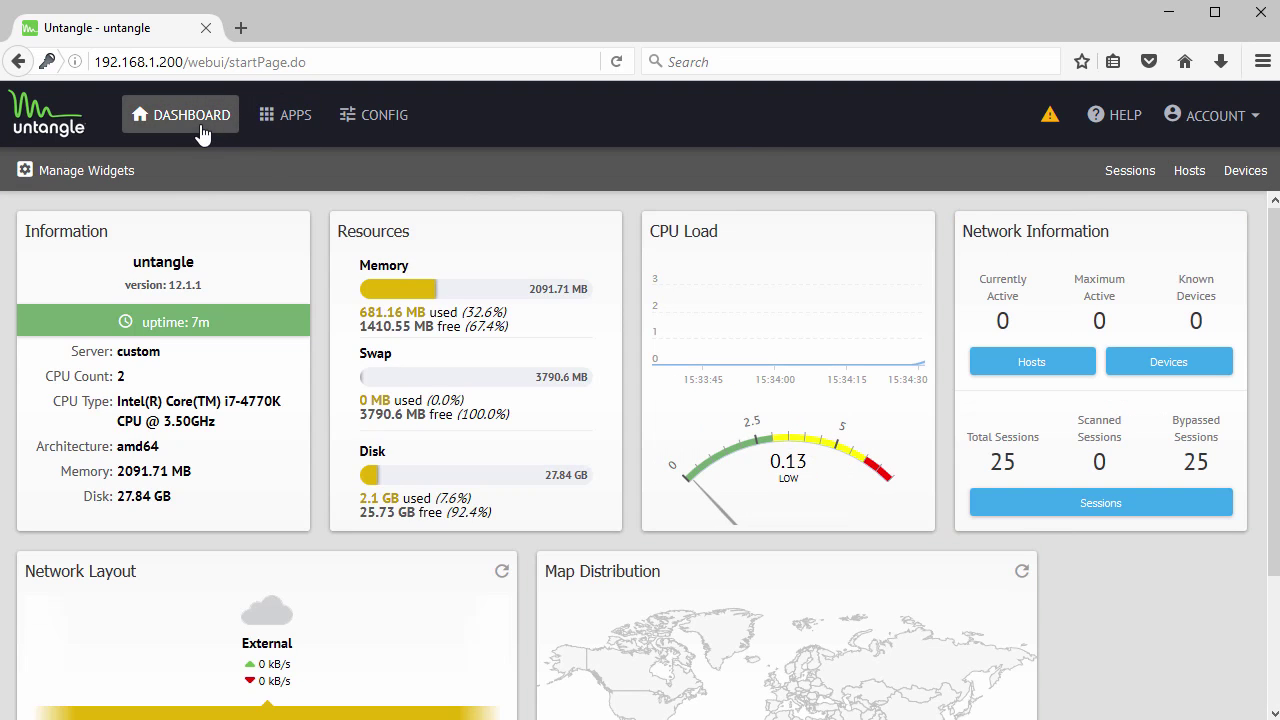
{"action": "scroll", "coordinate": [600, 337], "scroll_direction": "down", "scroll_amount": 3}
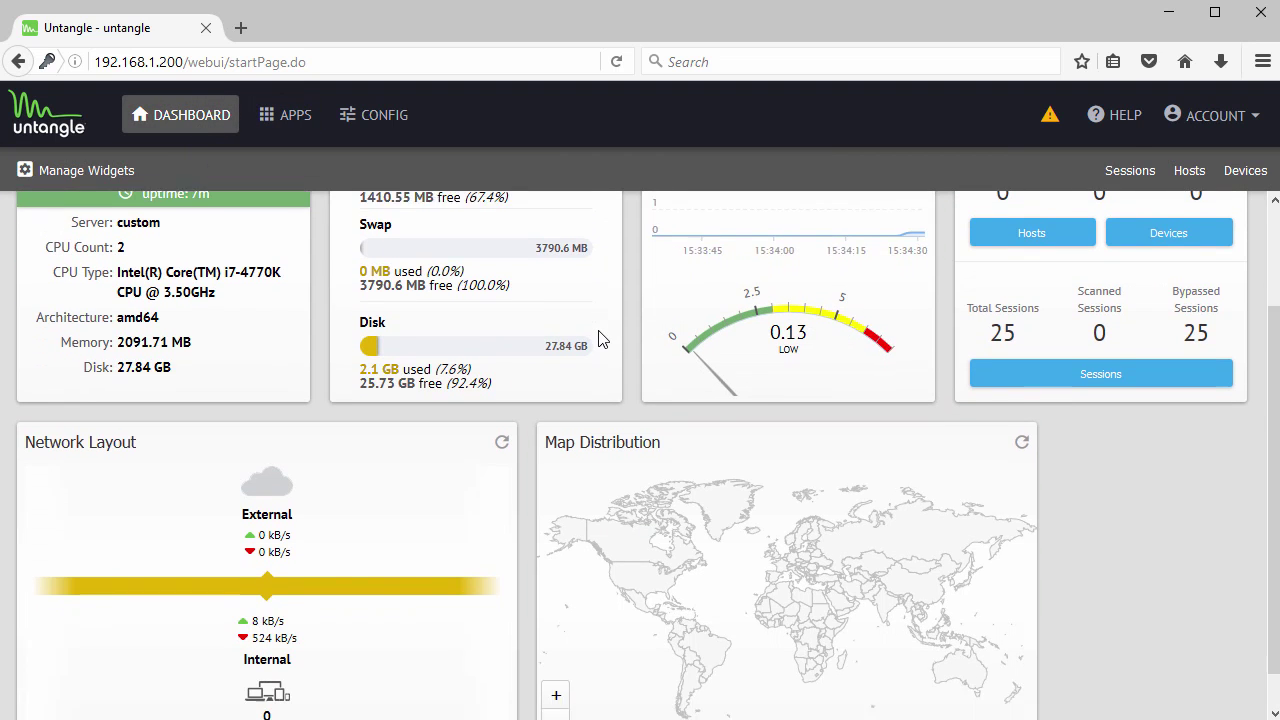
{"action": "scroll", "coordinate": [596, 337], "scroll_direction": "up", "scroll_amount": 3}
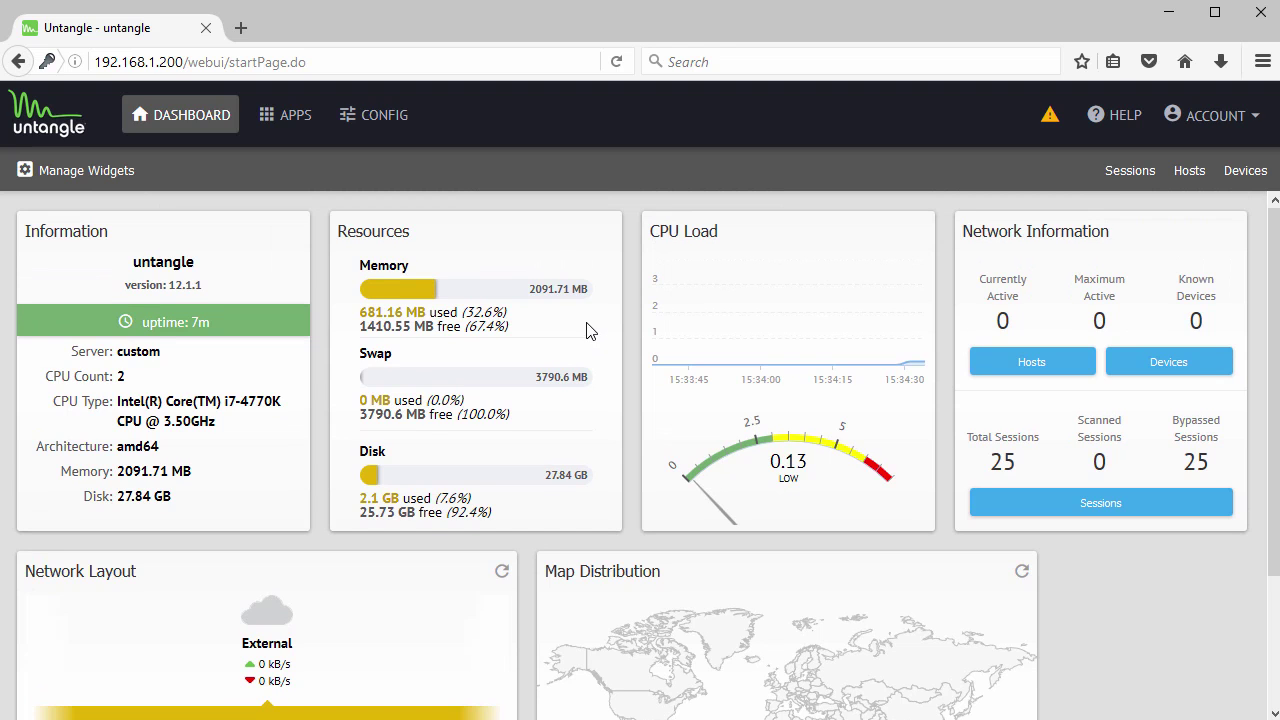
{"action": "left_click", "coordinate": [380, 119]}
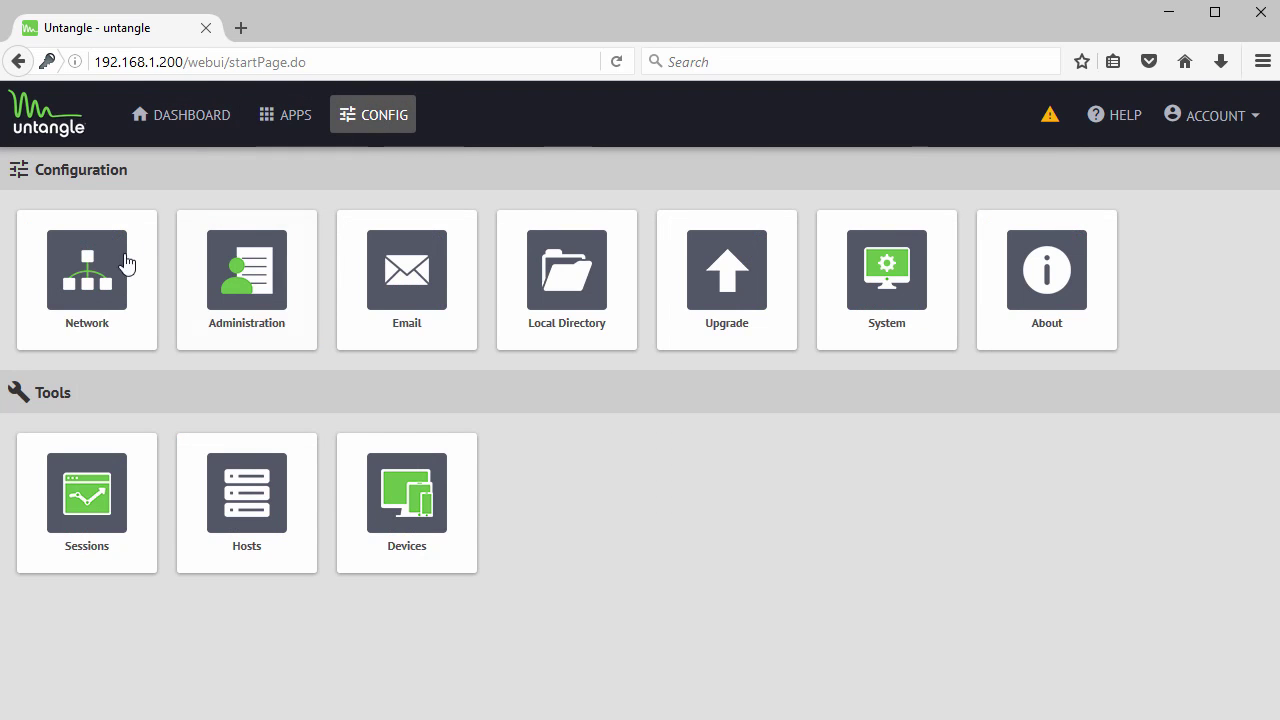
{"action": "left_click", "coordinate": [87, 283]}
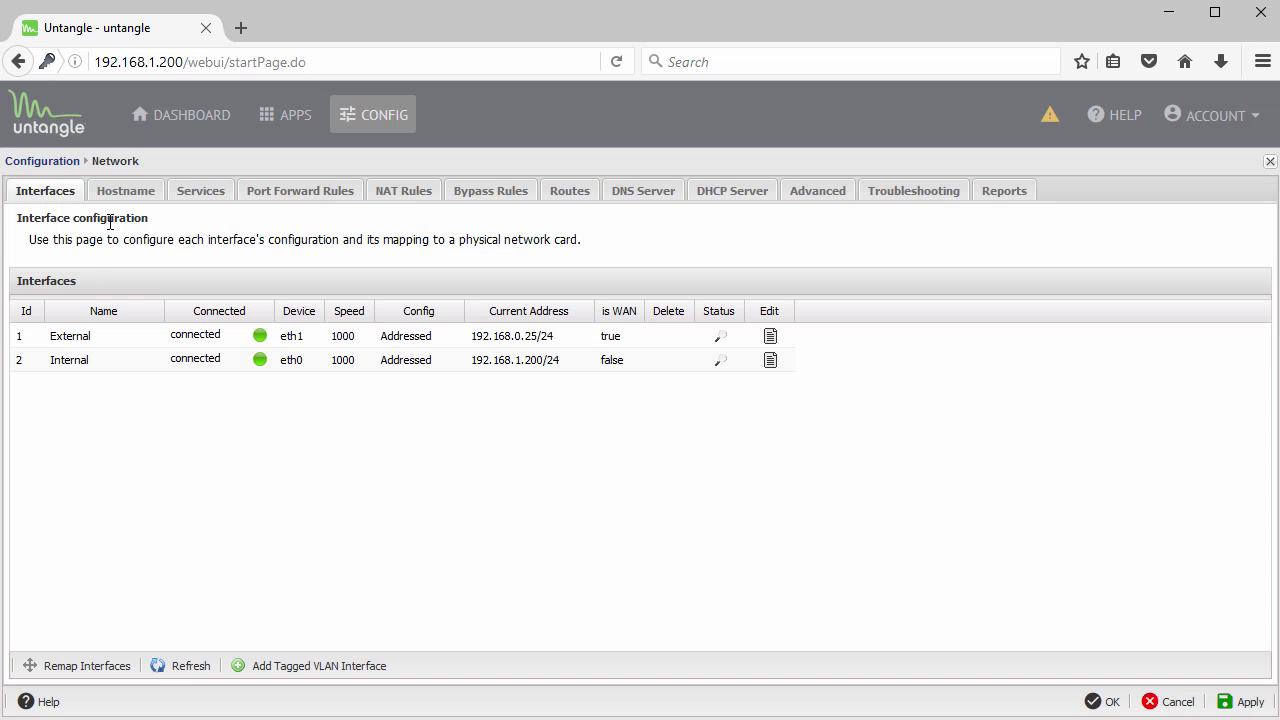
- Review the Hostname tab (hostname untangle, domain) and Services ports 443/80
{"action": "left_click", "coordinate": [128, 198]}
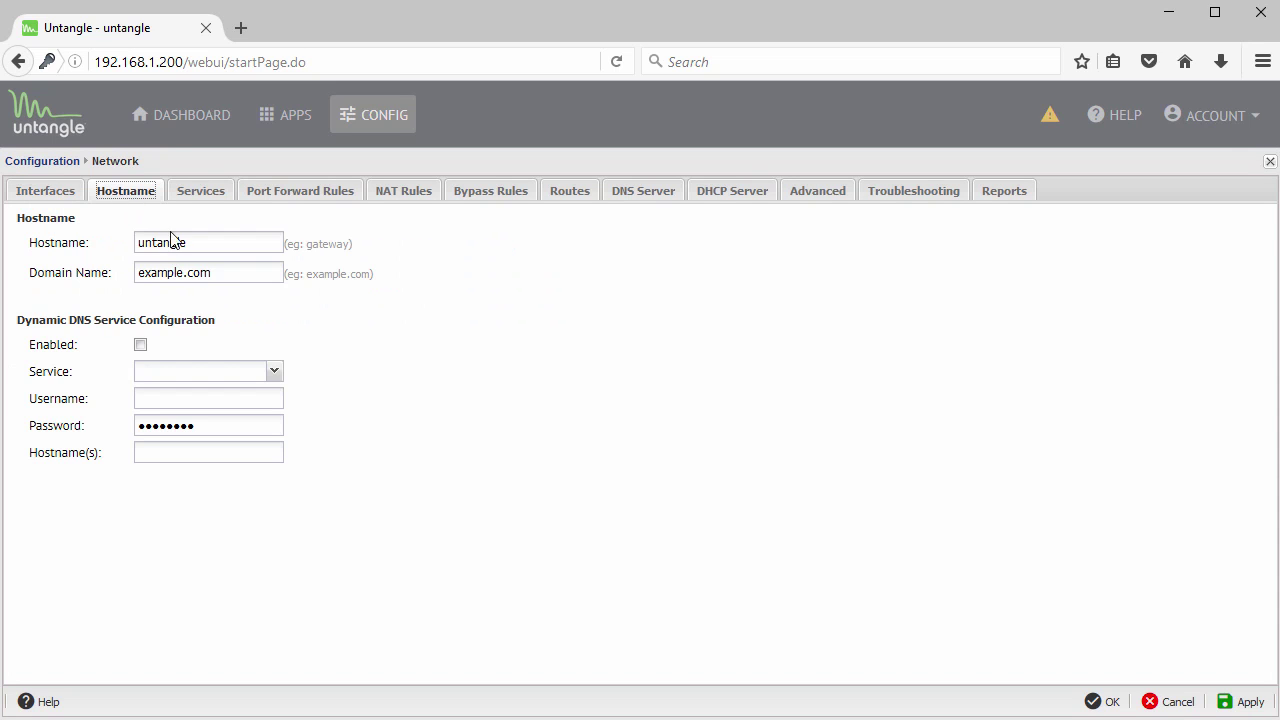
{"action": "left_click", "coordinate": [205, 241]}
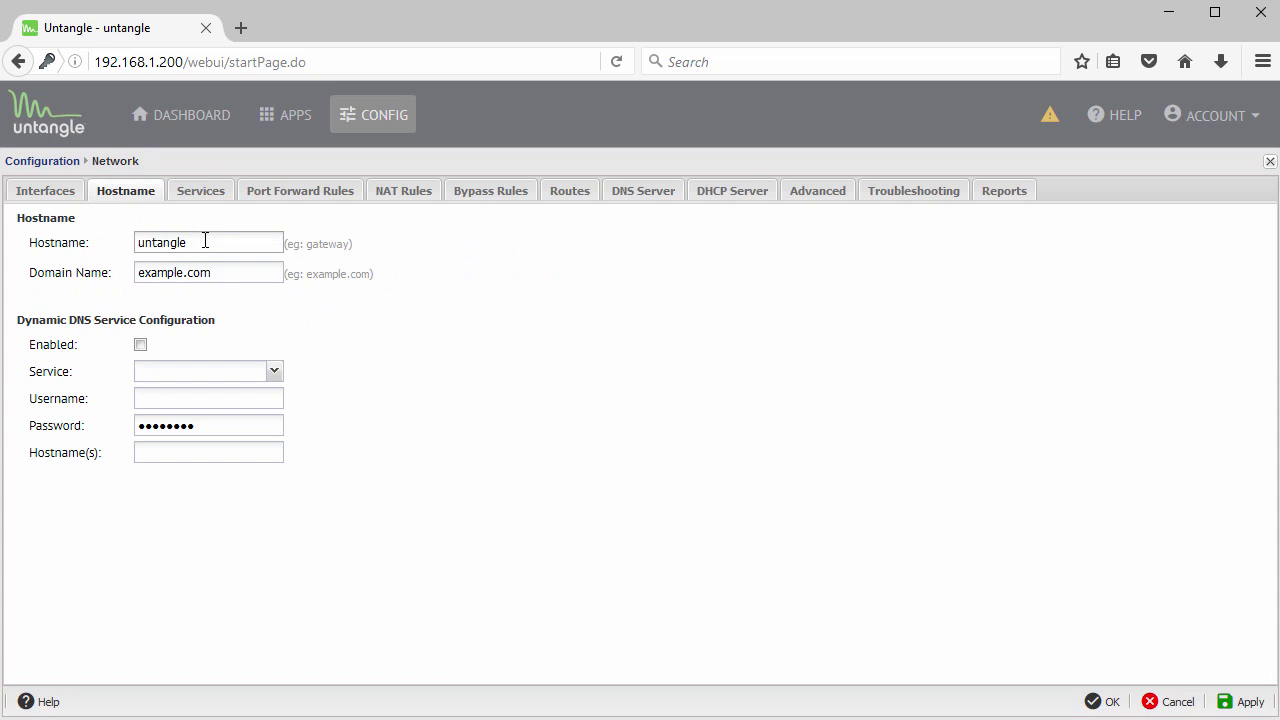
{"action": "left_click", "coordinate": [216, 271]}
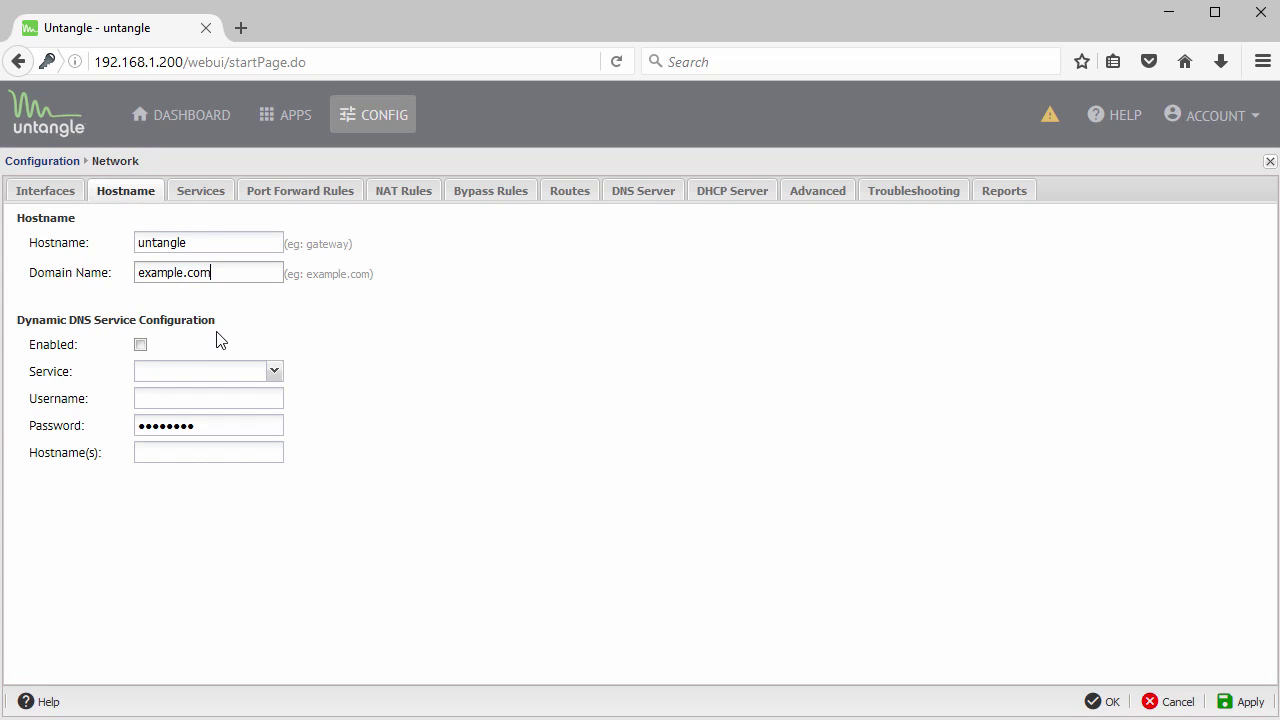
{"action": "left_click", "coordinate": [202, 197]}
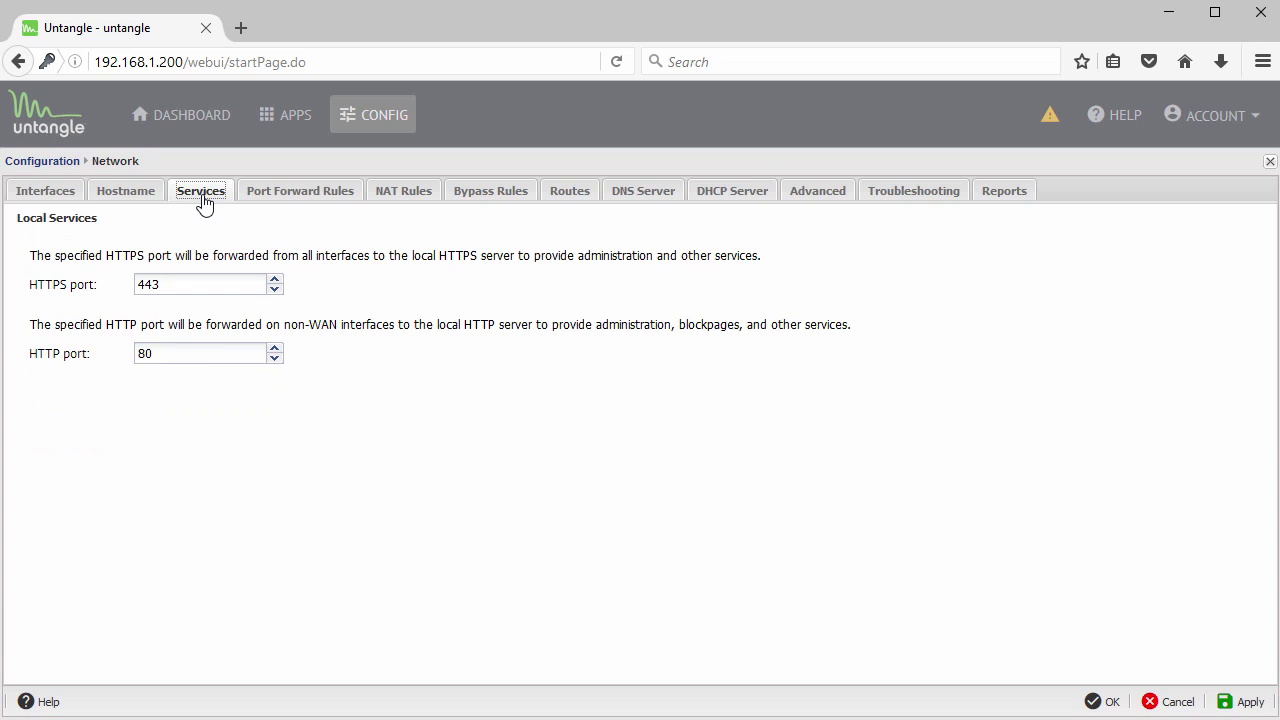
- Check the empty Port Forward and NAT rules, DNS and DHCP Server tabs, then Troubleshooting
{"action": "left_click", "coordinate": [298, 194]}
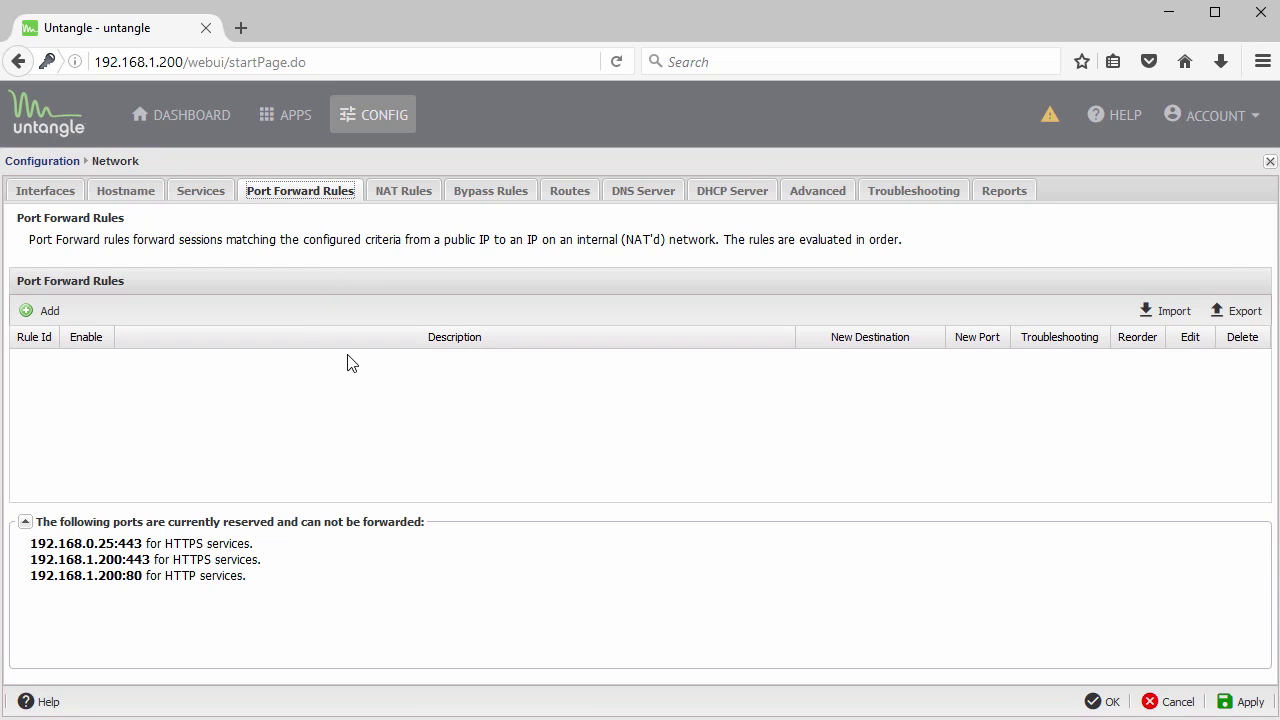
{"action": "left_click", "coordinate": [396, 198]}
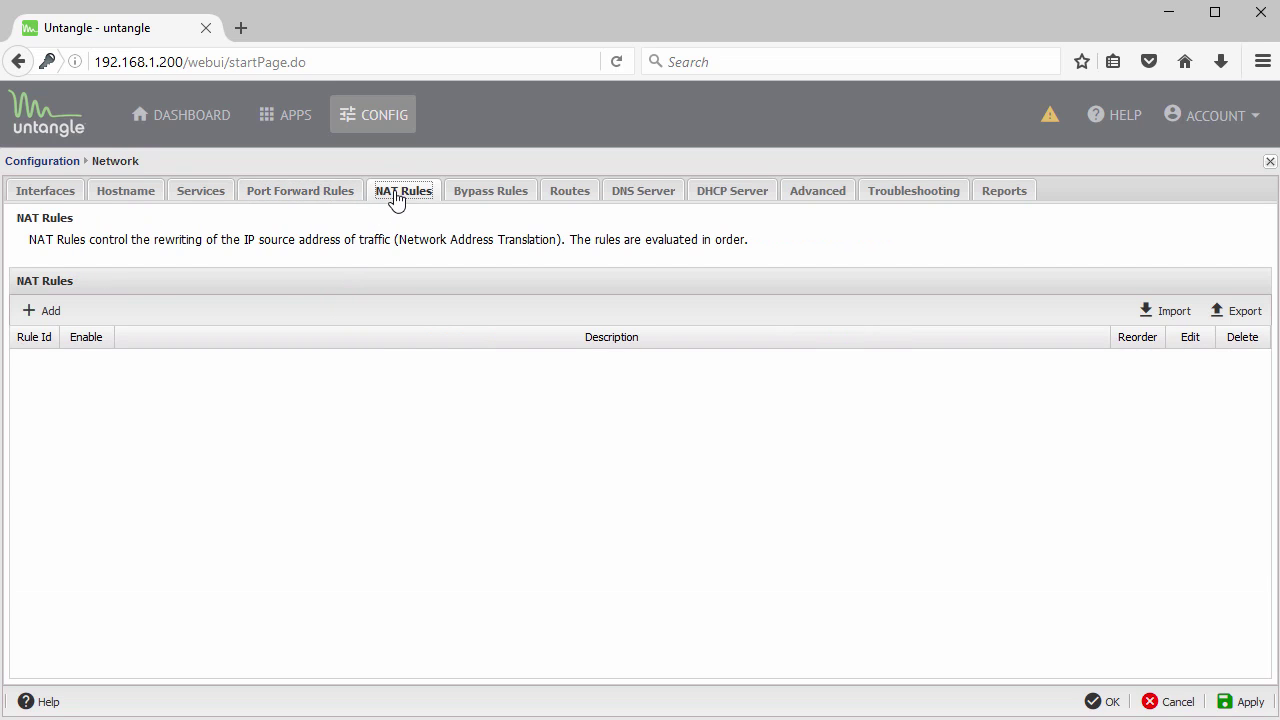
{"action": "left_click", "coordinate": [634, 193]}
{"action": "left_click", "coordinate": [736, 192]}
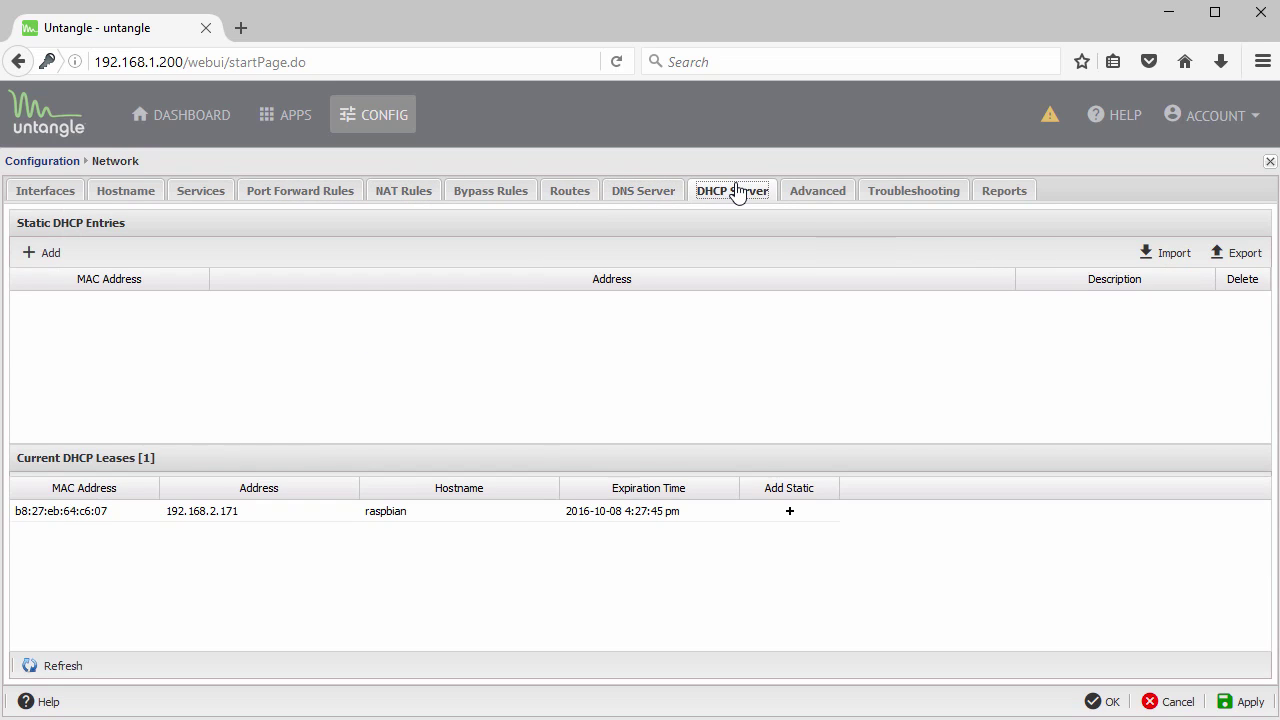
{"action": "left_click", "coordinate": [913, 196]}
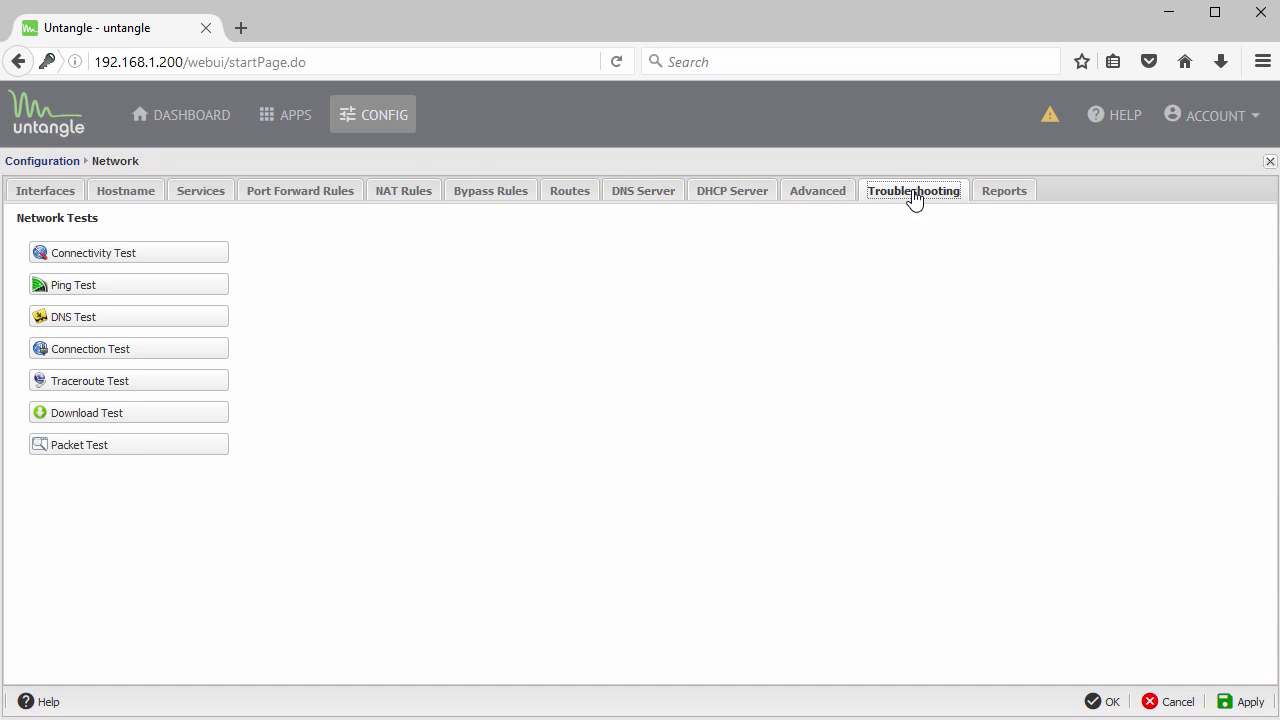
- Run the Connectivity Test, passing DNS and TCP, clear output, and close back to Configuration
{"action": "left_click", "coordinate": [84, 256]}
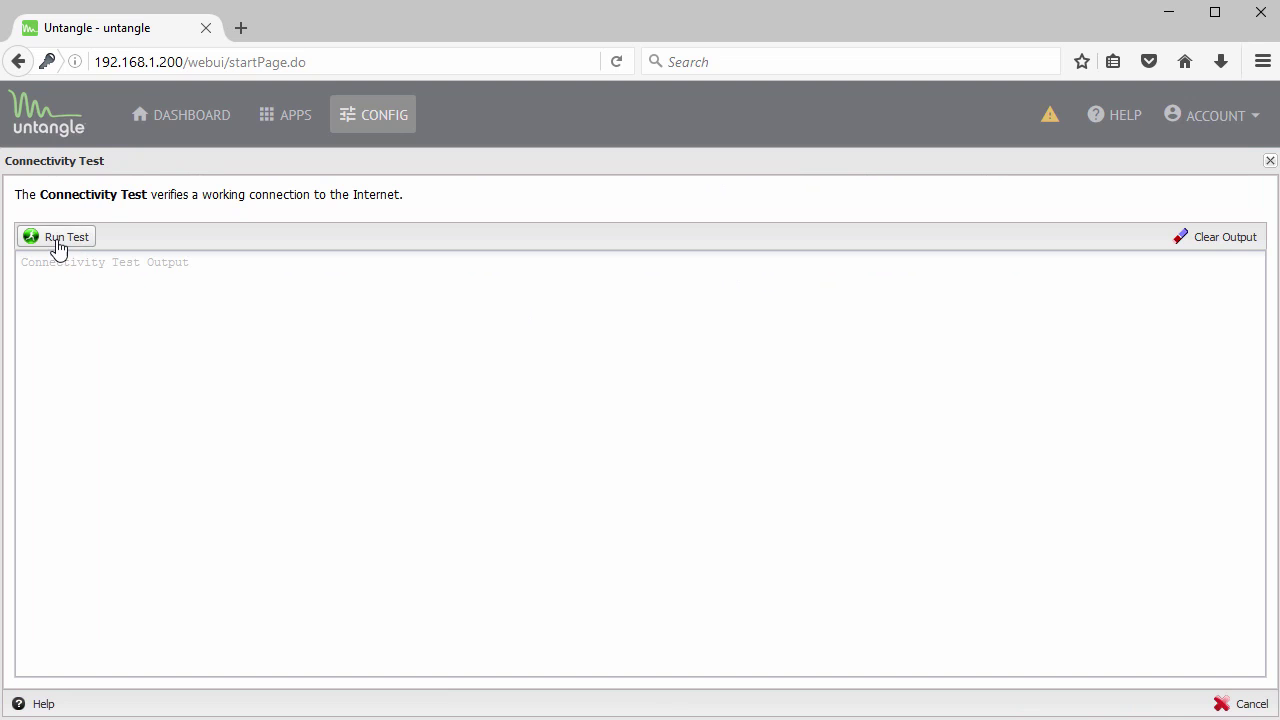
{"action": "left_click", "coordinate": [54, 240]}
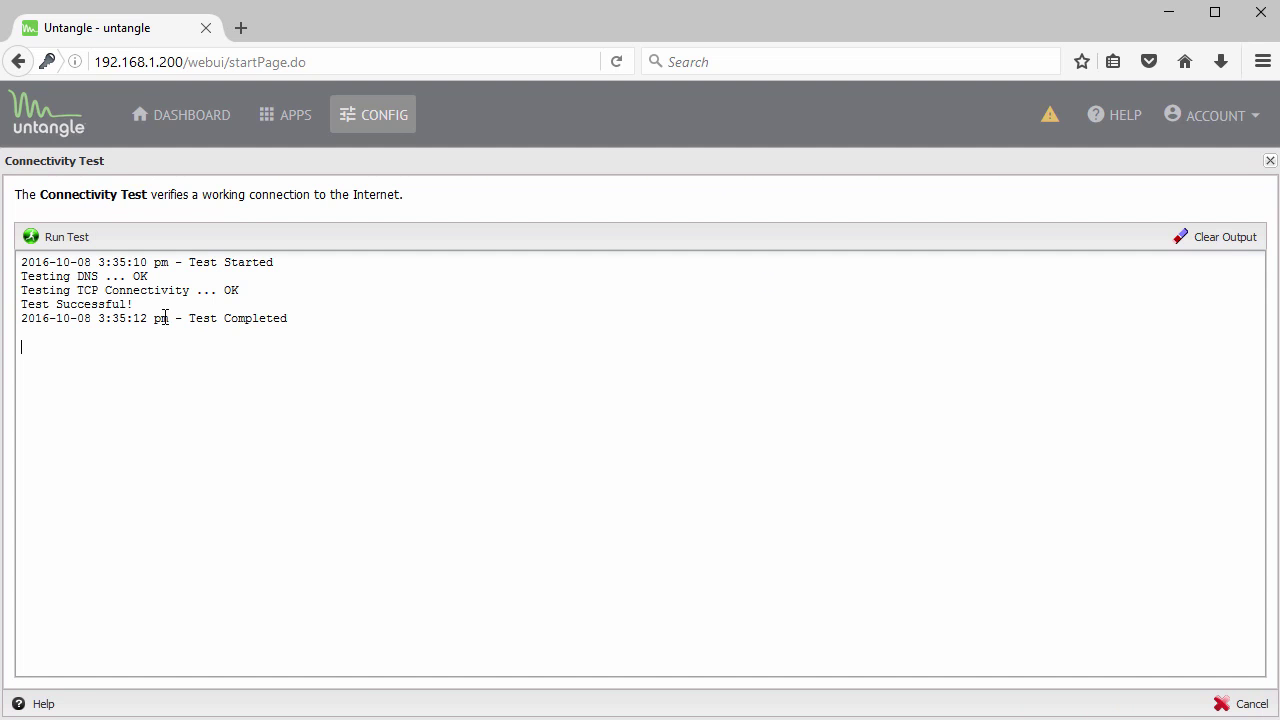
{"action": "left_click", "coordinate": [1210, 240]}
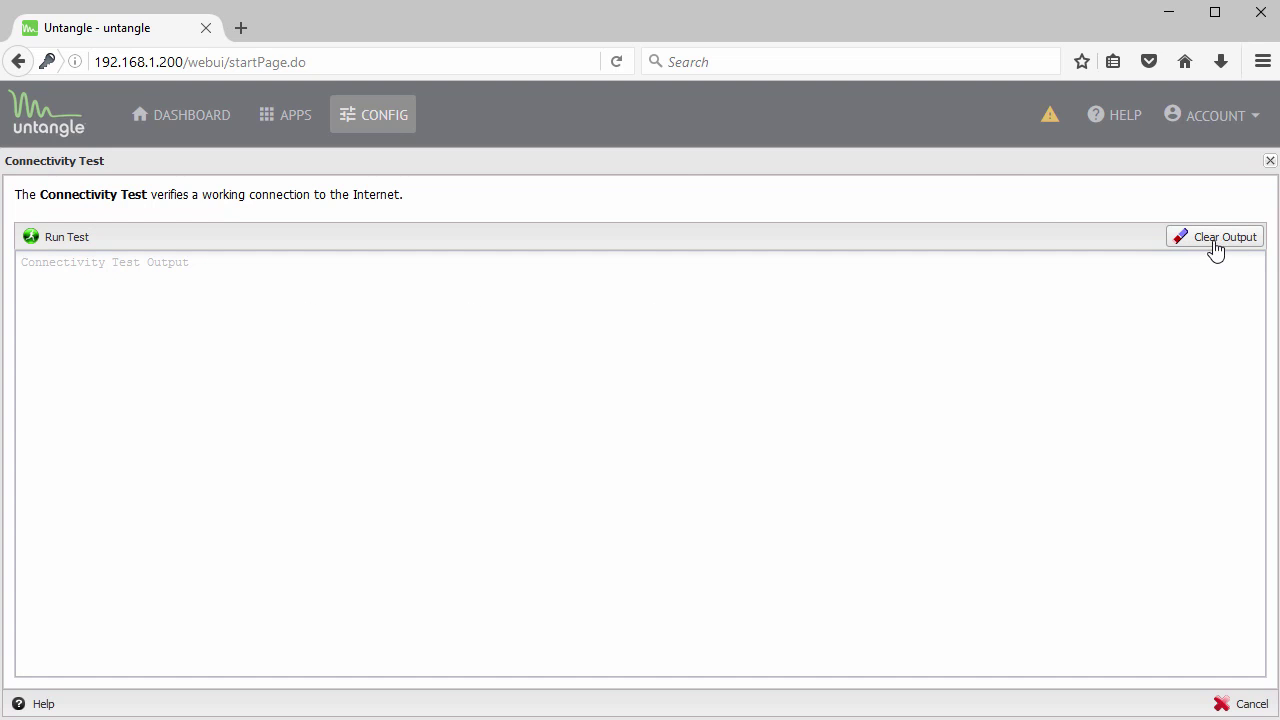
{"action": "left_click", "coordinate": [1269, 162]}
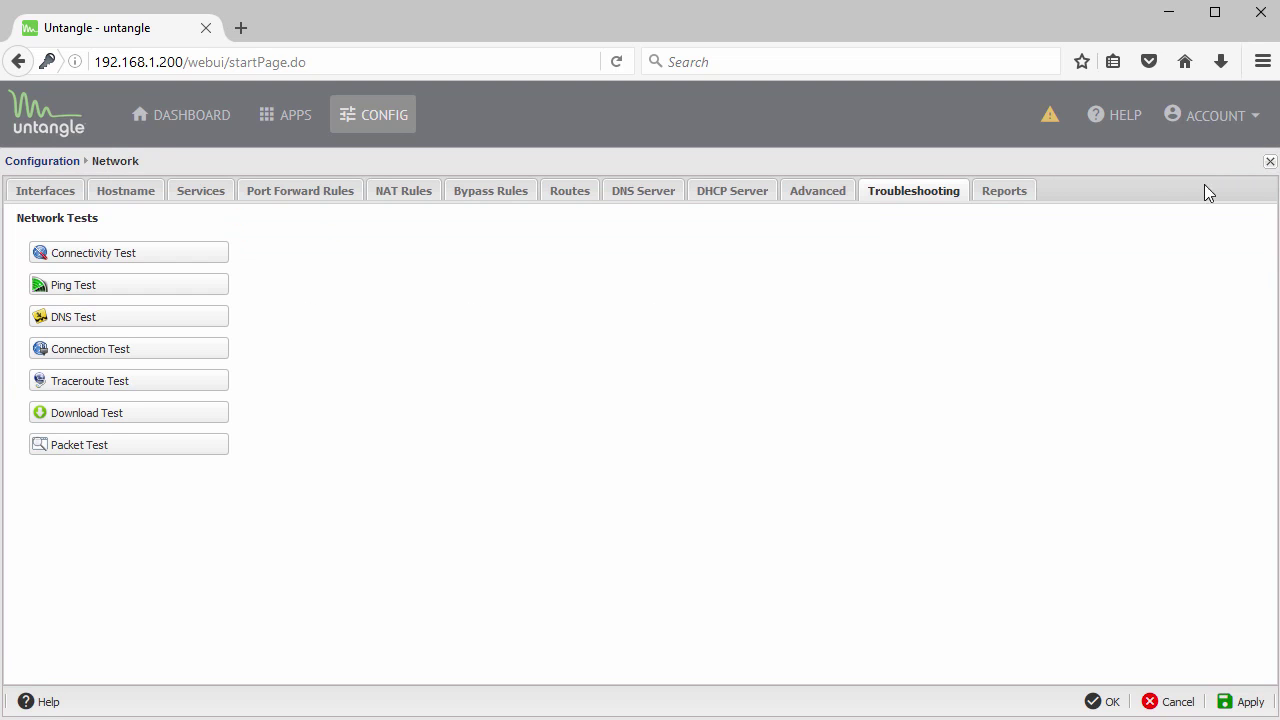
{"action": "left_click", "coordinate": [1269, 162]}
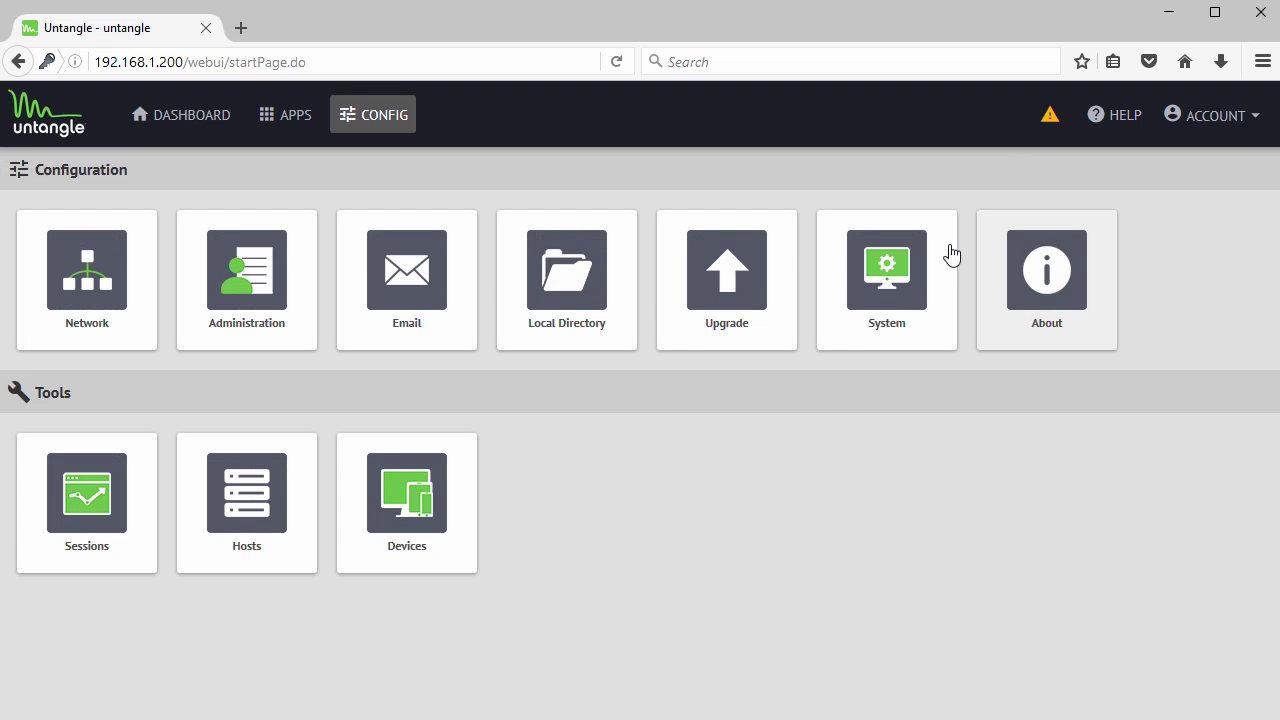
- In Administration, start then cancel a new admin account, view Public Address, and close unchanged
{"action": "left_click", "coordinate": [250, 268]}
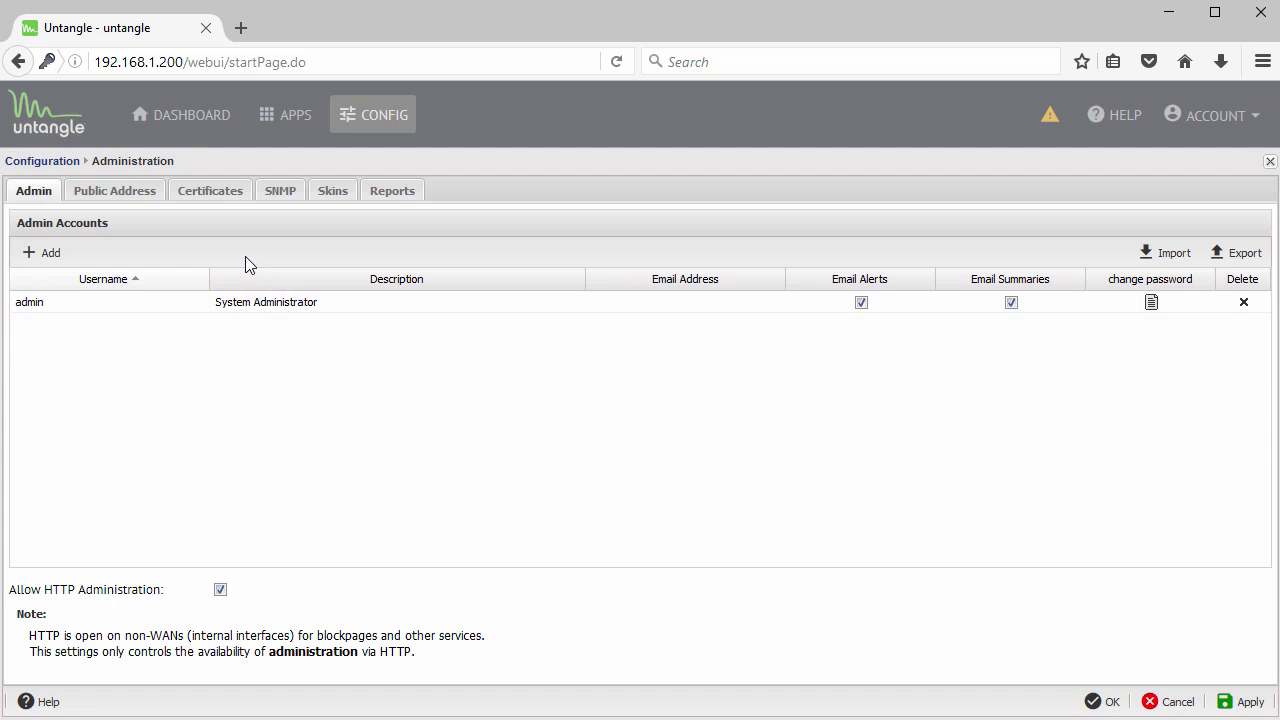
{"action": "left_click", "coordinate": [41, 255]}
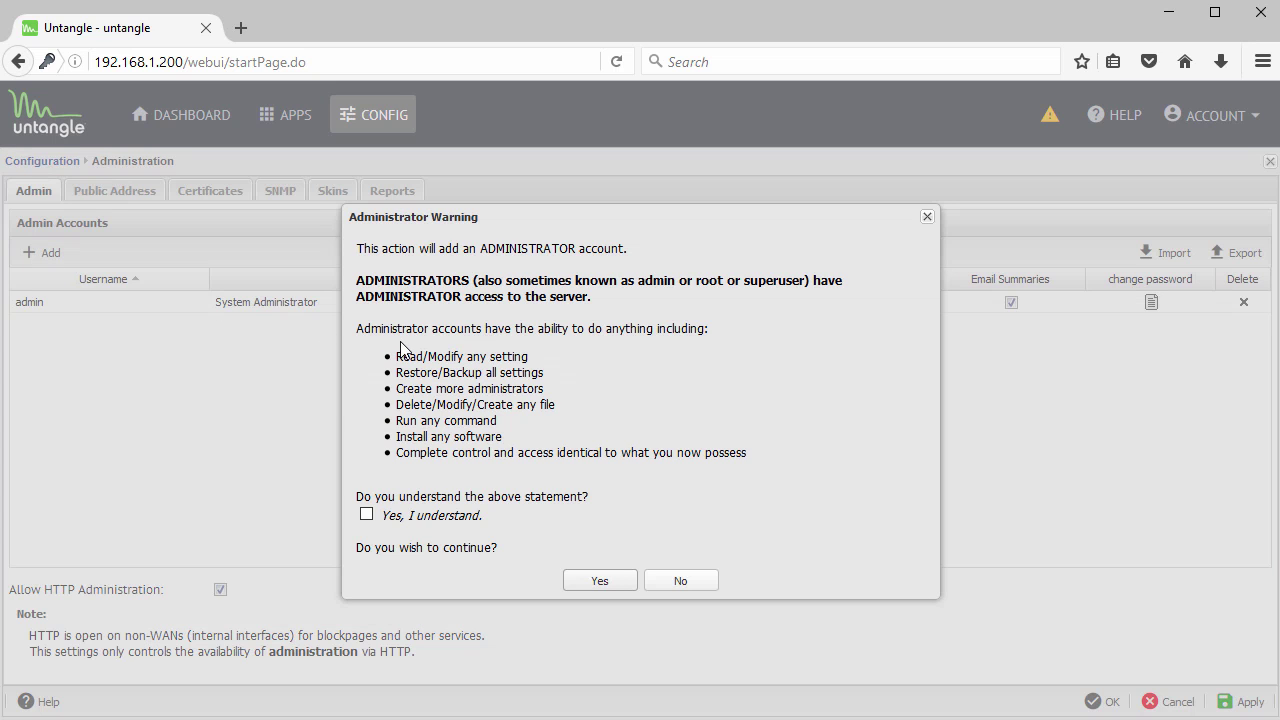
{"action": "left_click", "coordinate": [599, 582]}
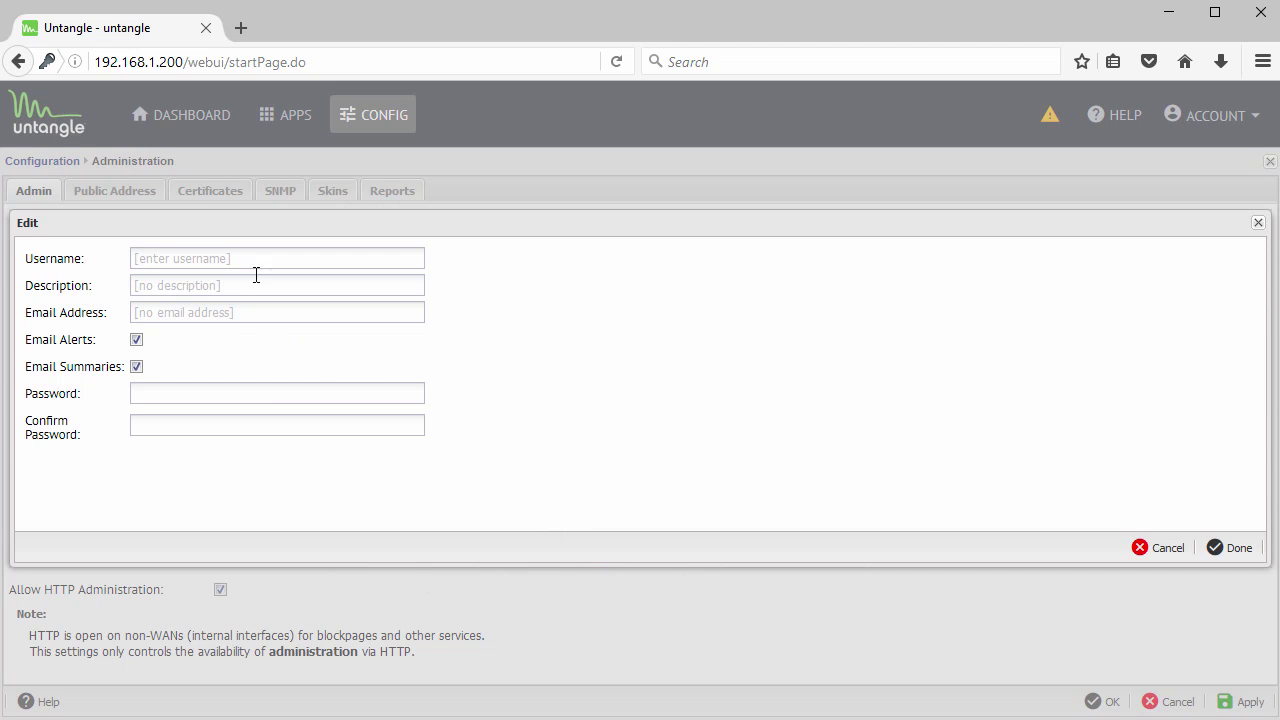
{"action": "left_click", "coordinate": [243, 262]}
{"action": "left_click", "coordinate": [241, 286]}
{"action": "left_click", "coordinate": [245, 313]}
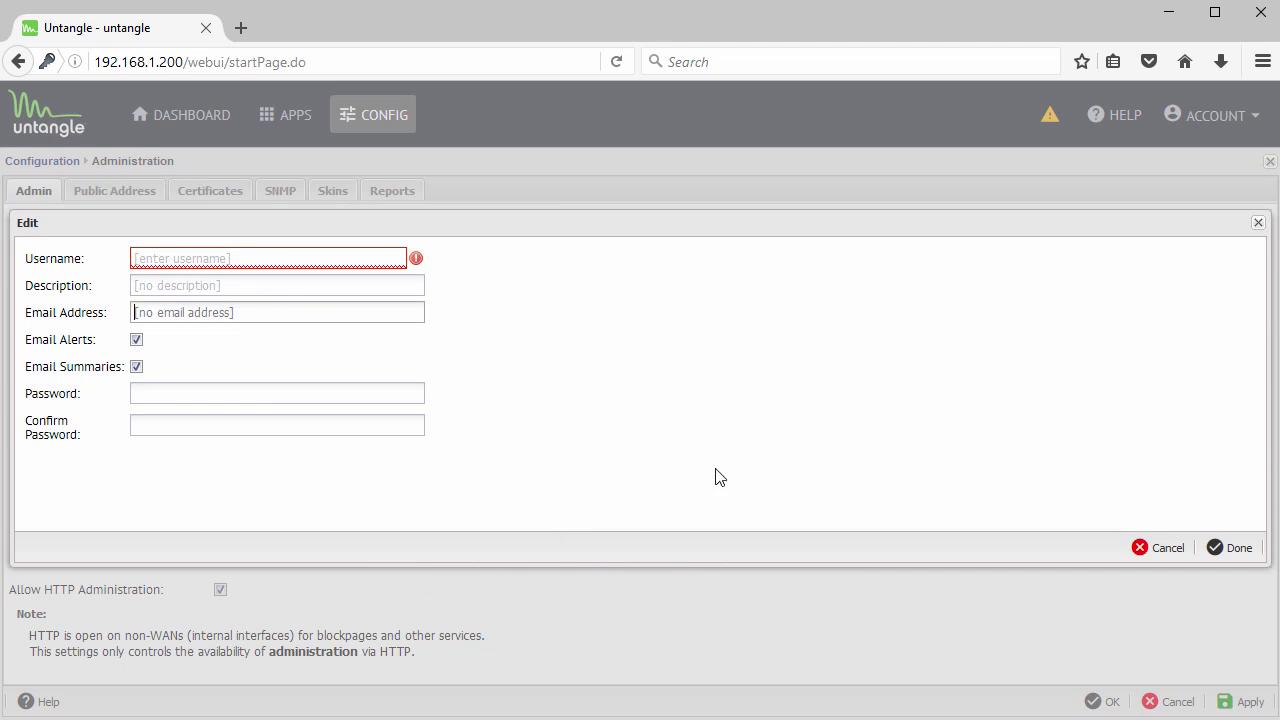
{"action": "left_click", "coordinate": [1163, 547]}
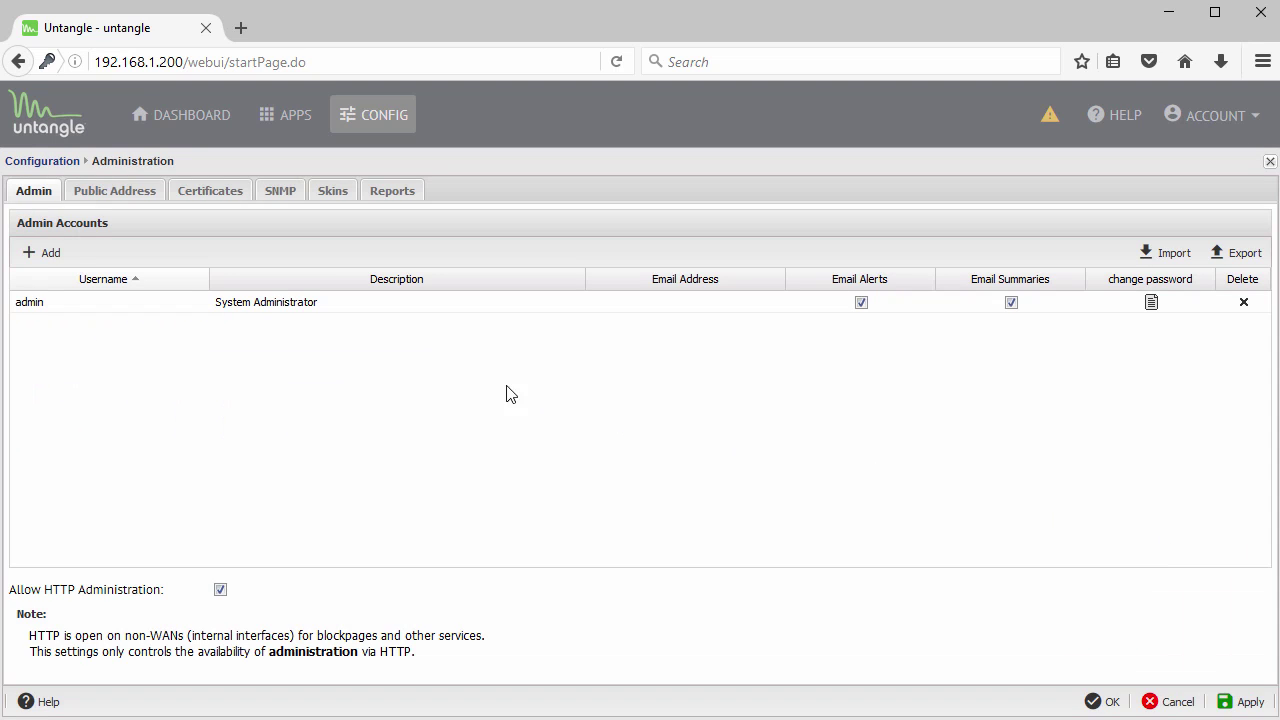
{"action": "left_click", "coordinate": [128, 196]}
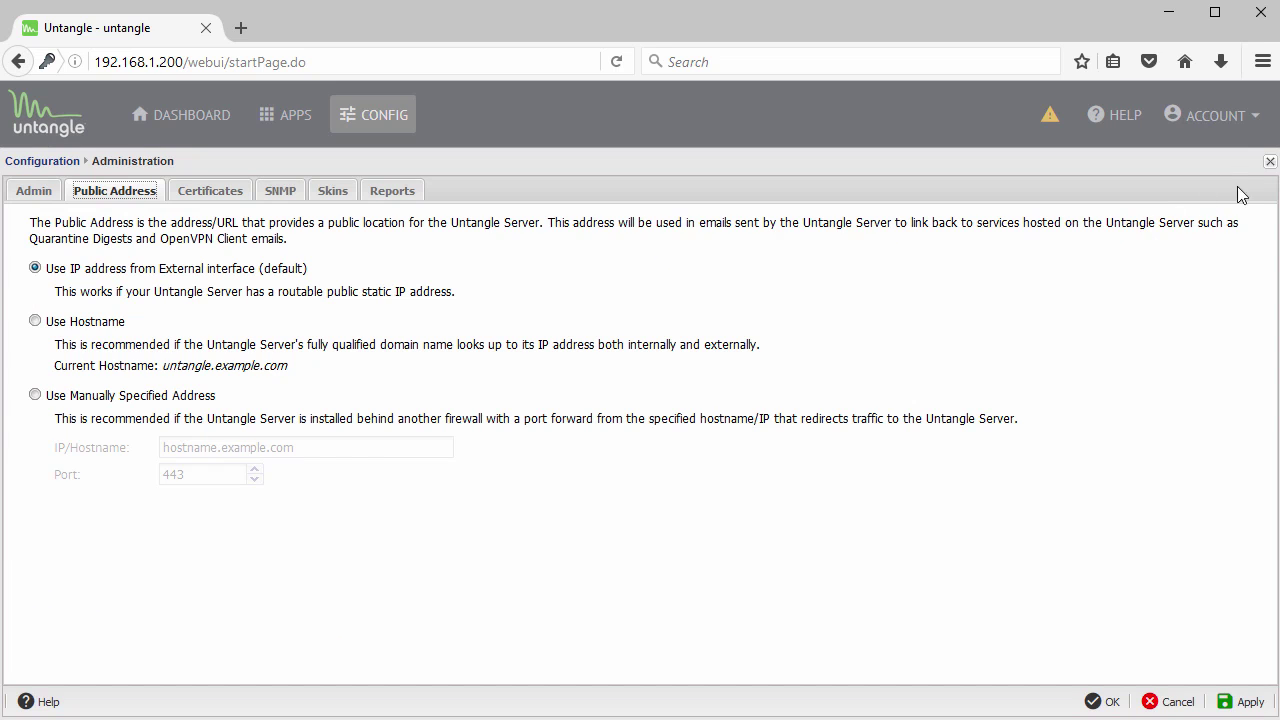
{"action": "left_click", "coordinate": [1269, 162]}
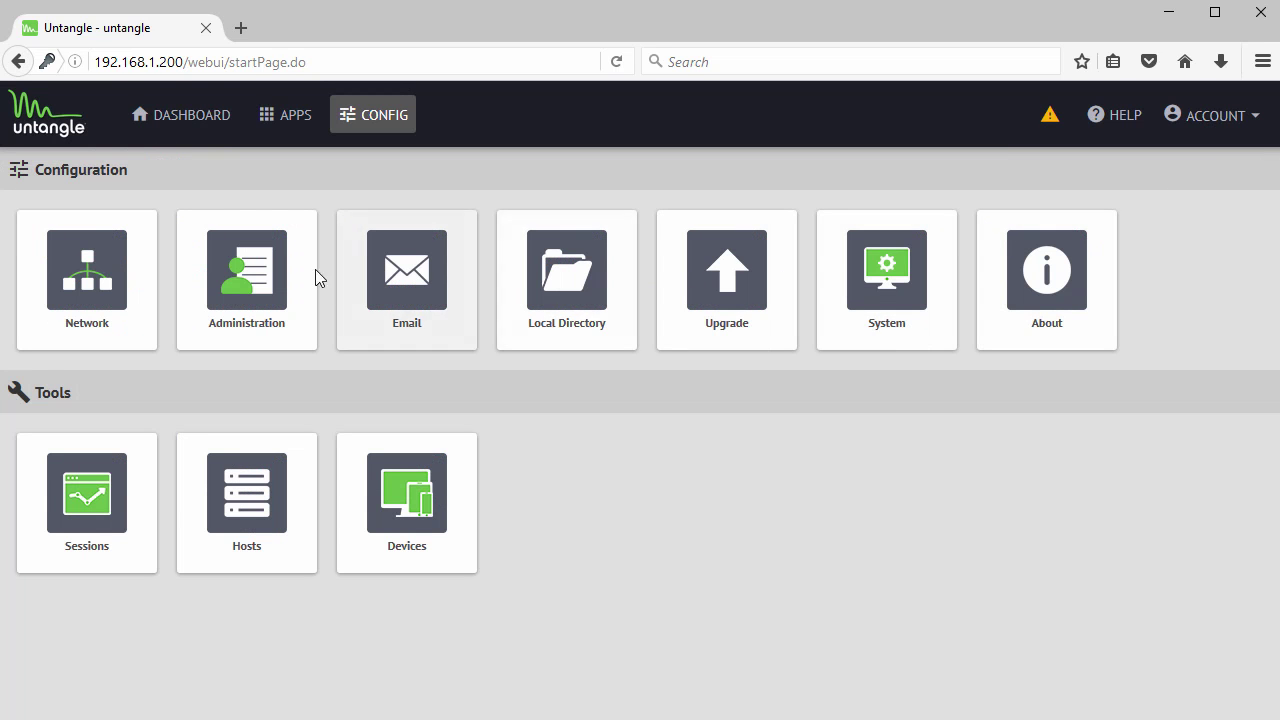
- Install the available upgrades from Config > Upgrade and acknowledge the Upgrade in Progress notice
{"action": "left_click", "coordinate": [741, 295]}
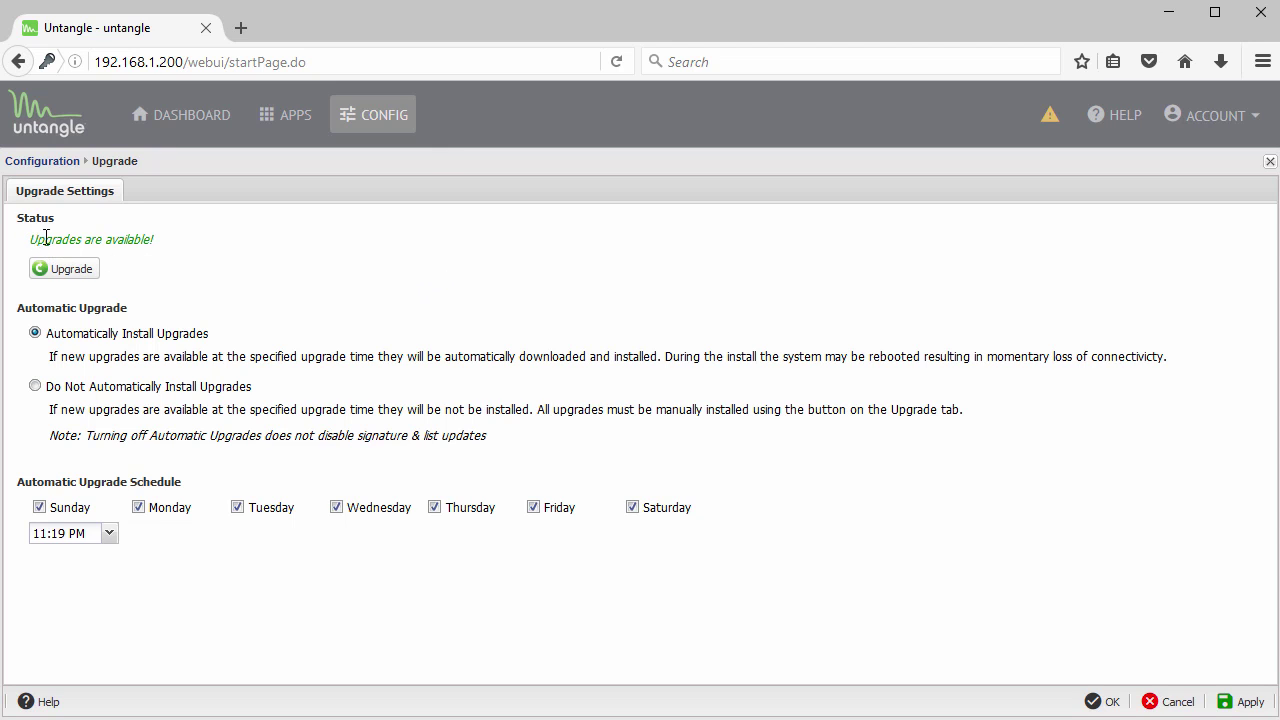
{"action": "left_click_drag", "start_coordinate": [45, 238], "coordinate": [171, 240]}
{"action": "left_click", "coordinate": [69, 273]}
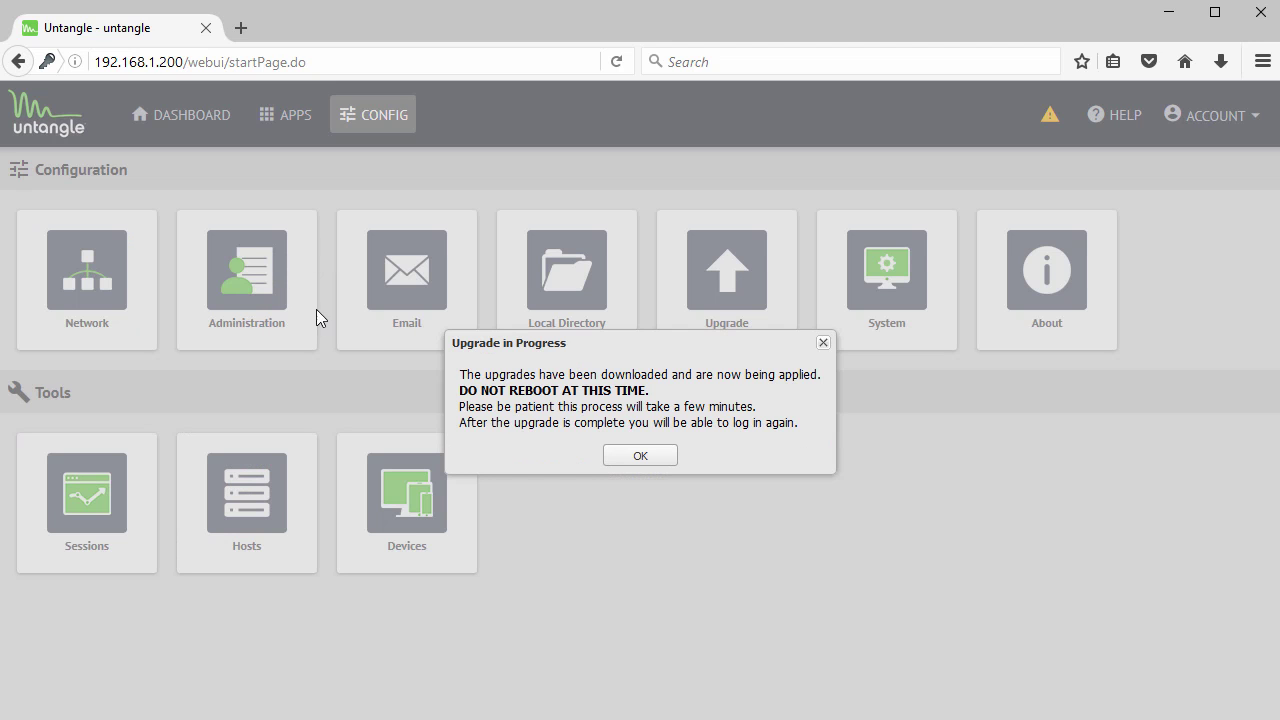
{"action": "left_click_drag", "start_coordinate": [461, 390], "coordinate": [649, 396]}
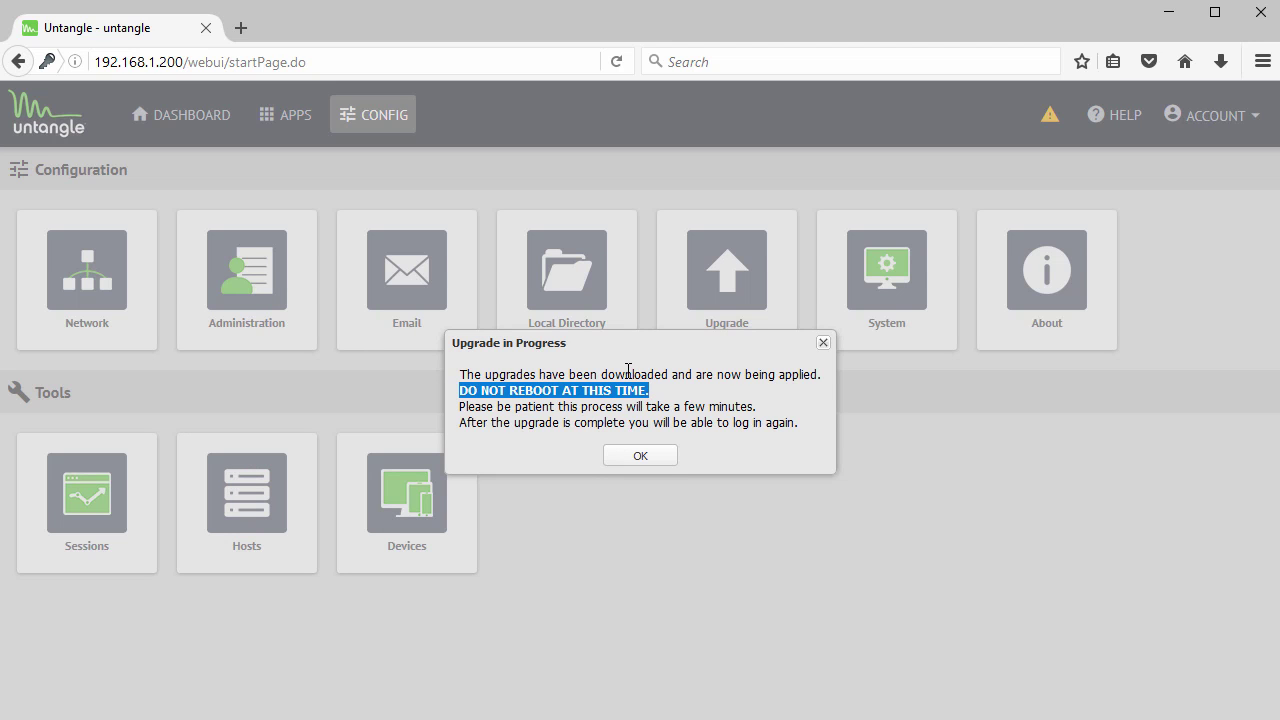
{"action": "left_click", "coordinate": [641, 457]}
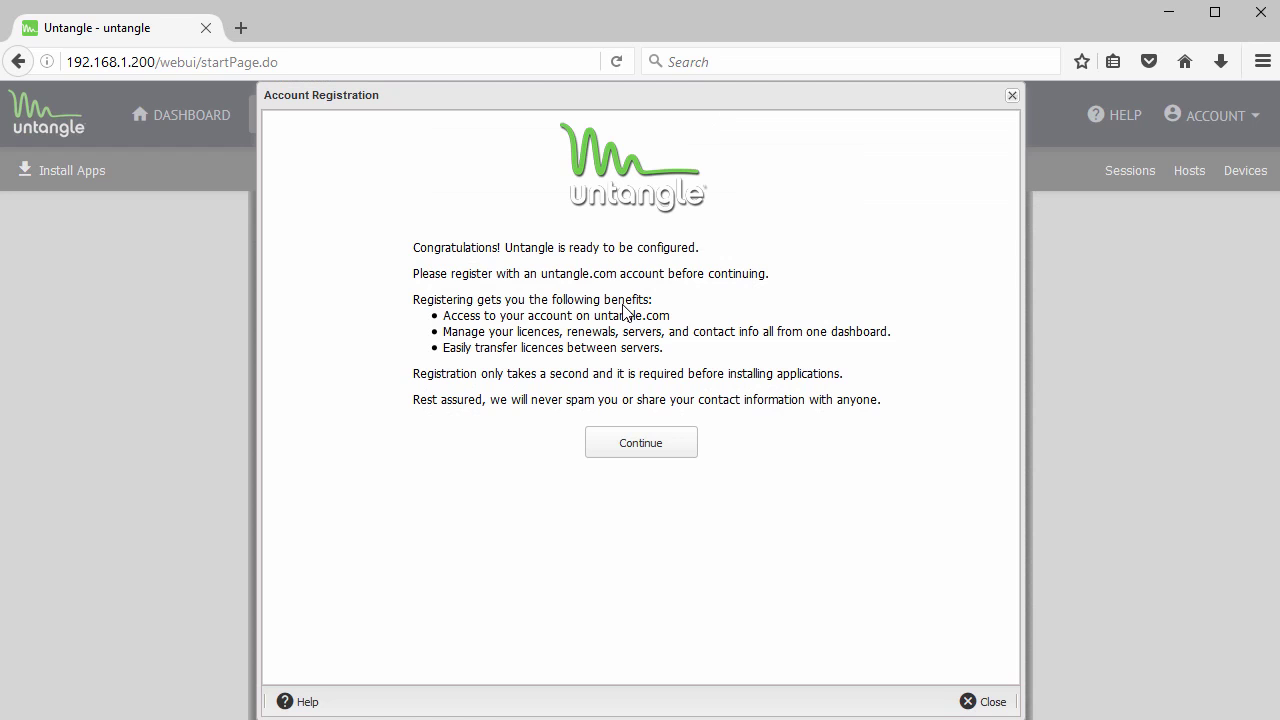
- Dismiss Account Registration and save a configuration backup via System > Backup to File
{"action": "left_click", "coordinate": [980, 701]}
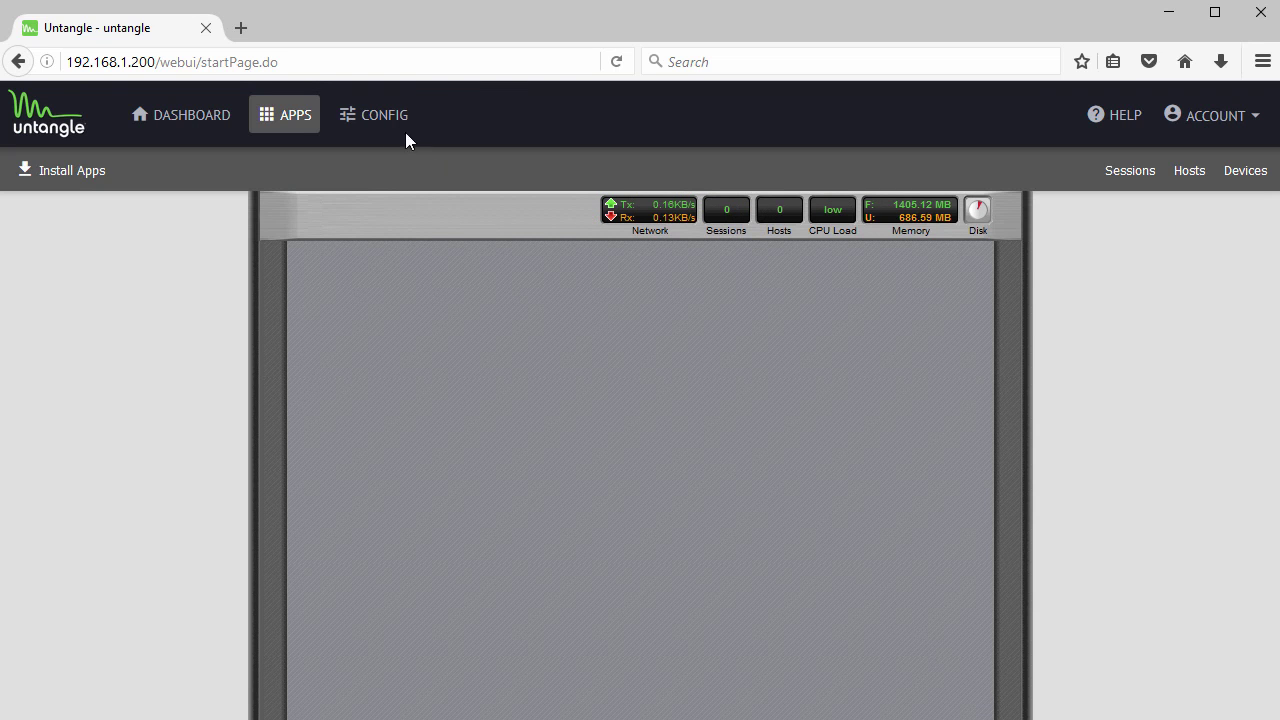
{"action": "left_click", "coordinate": [389, 121]}
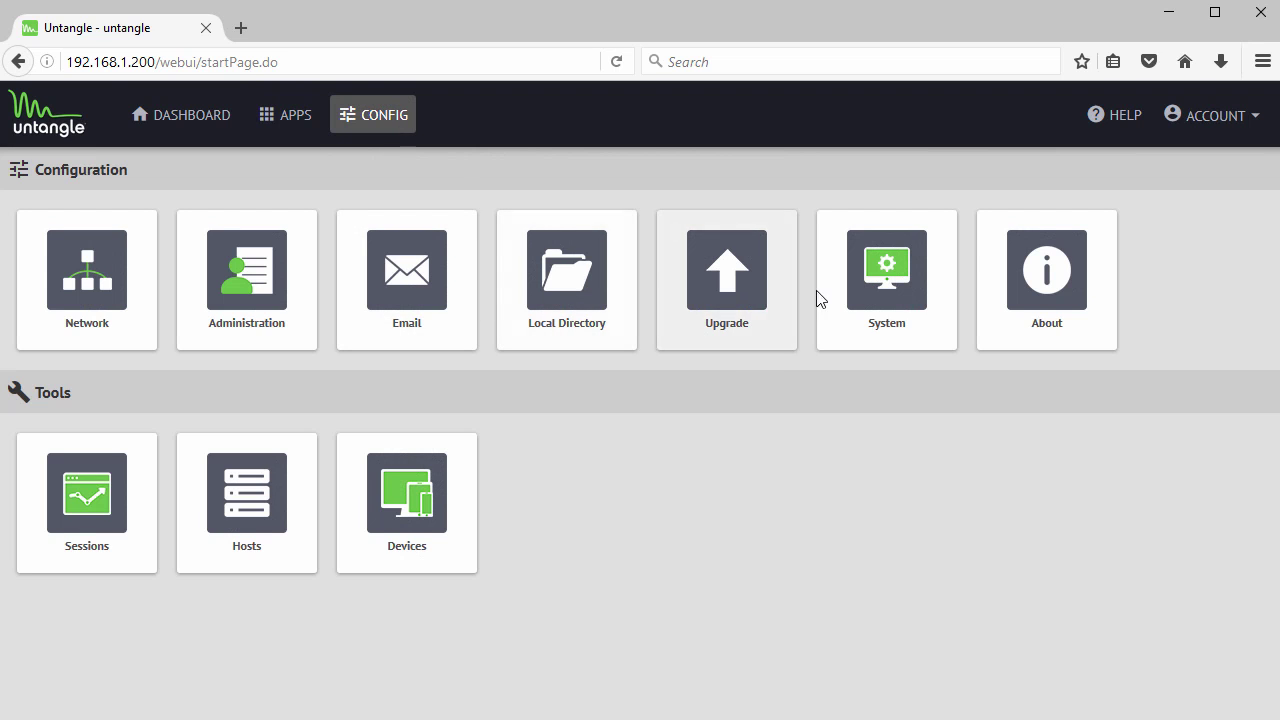
{"action": "left_click", "coordinate": [886, 286]}
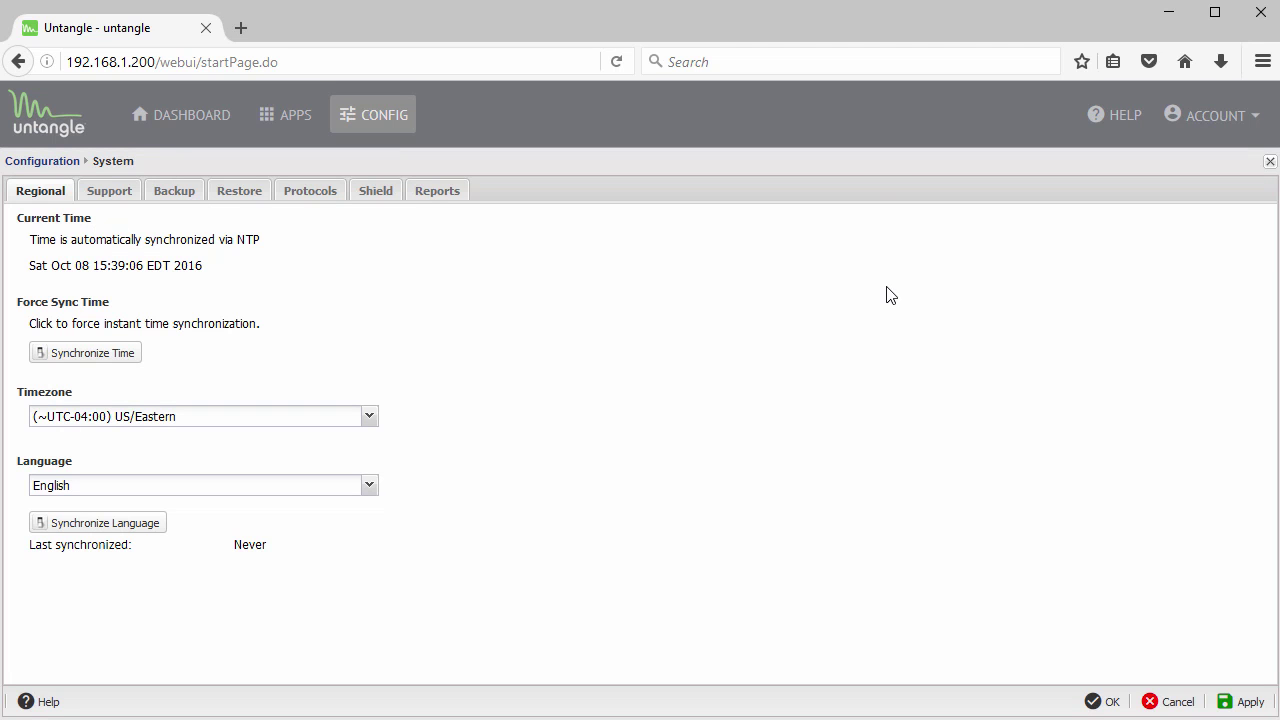
{"action": "left_click", "coordinate": [104, 194]}
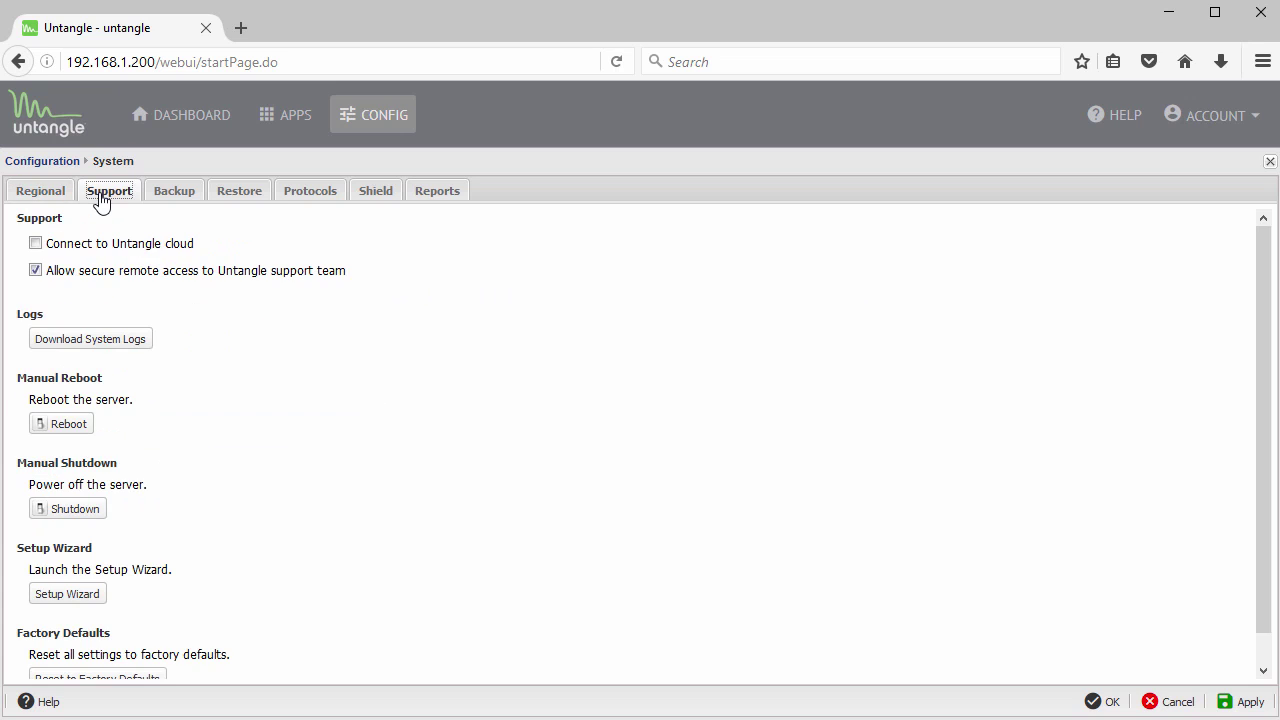
{"action": "left_click", "coordinate": [174, 200]}
{"action": "left_click_drag", "start_coordinate": [17, 222], "coordinate": [108, 246]}
{"action": "left_click", "coordinate": [108, 250]}
{"action": "left_click", "coordinate": [55, 303]}
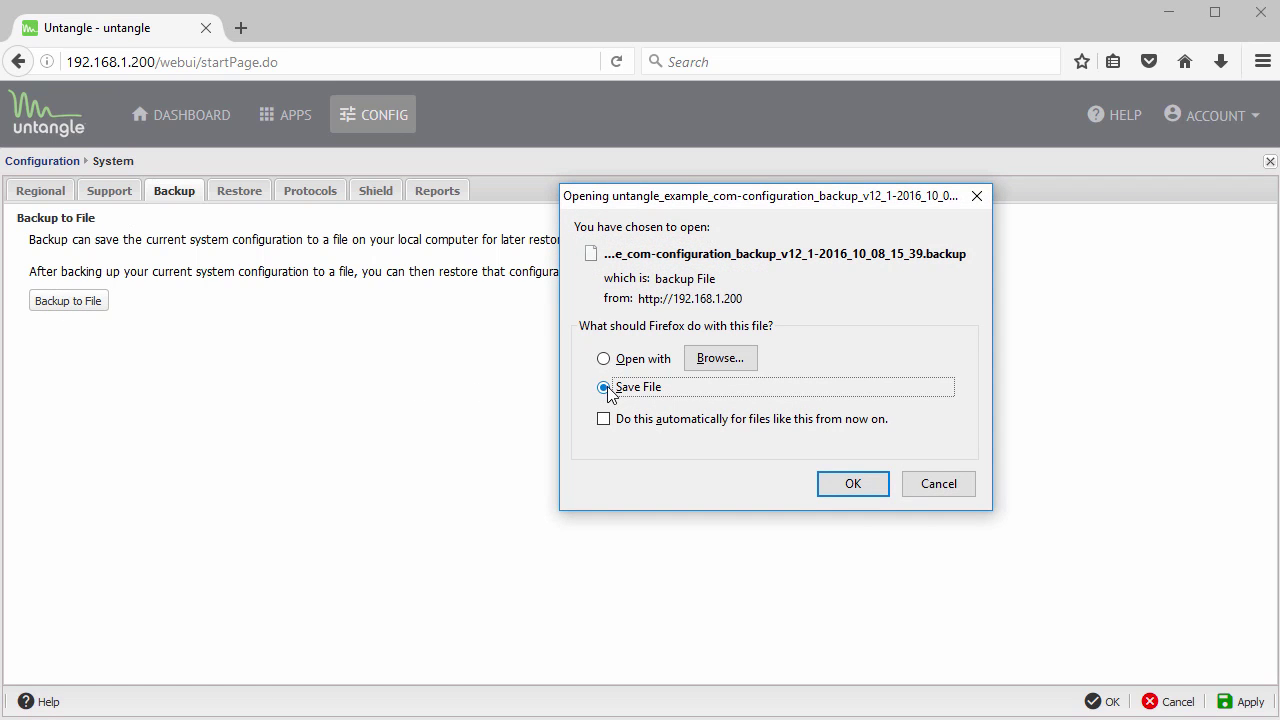
{"action": "left_click", "coordinate": [940, 492]}
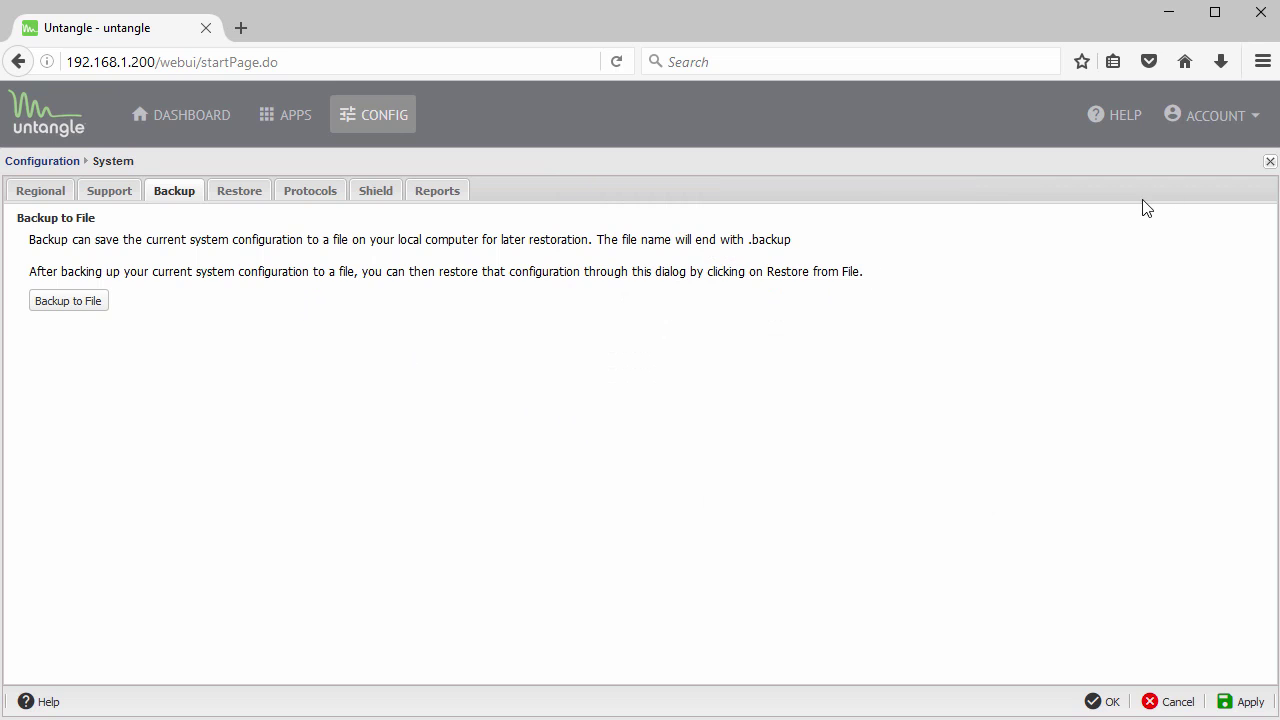
- Close System settings, view the server's About details, and close them
{"action": "left_click", "coordinate": [1270, 161]}
{"action": "left_click", "coordinate": [1046, 291]}
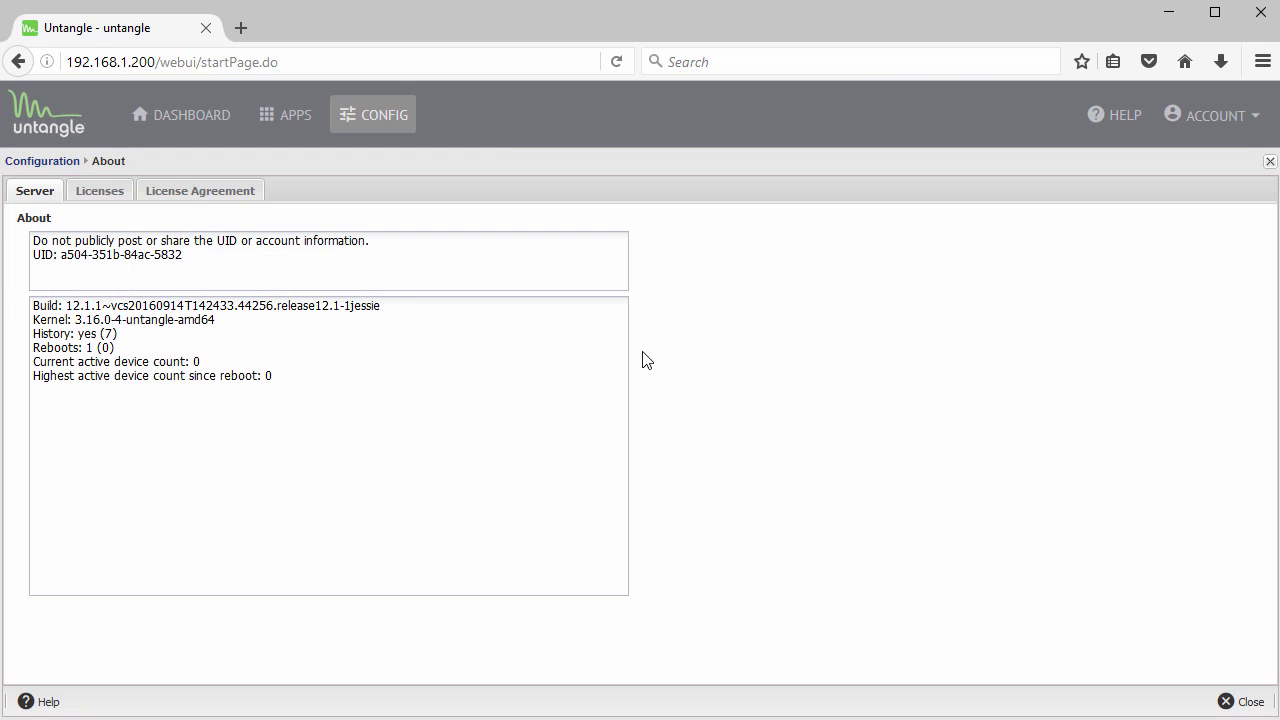
{"action": "left_click", "coordinate": [1270, 162]}
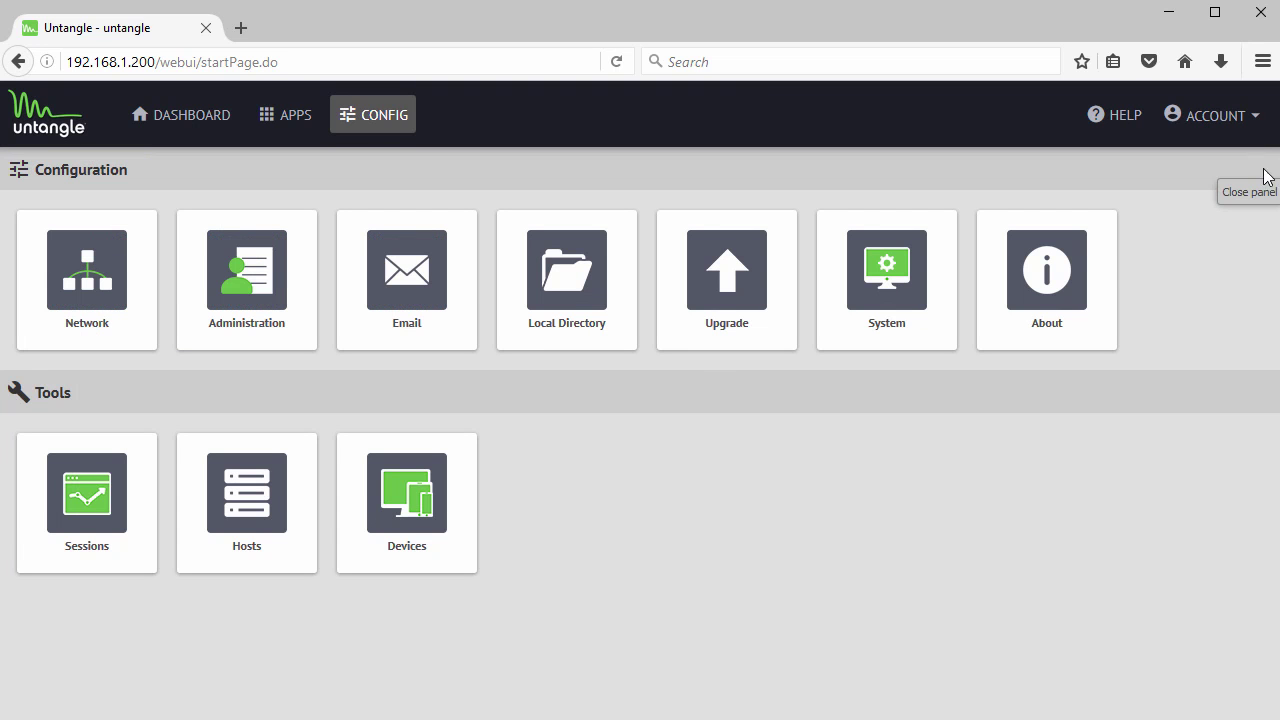
- From the Apps page, start installing Web Filter Lite and continue to the account login
{"action": "left_click", "coordinate": [216, 122]}
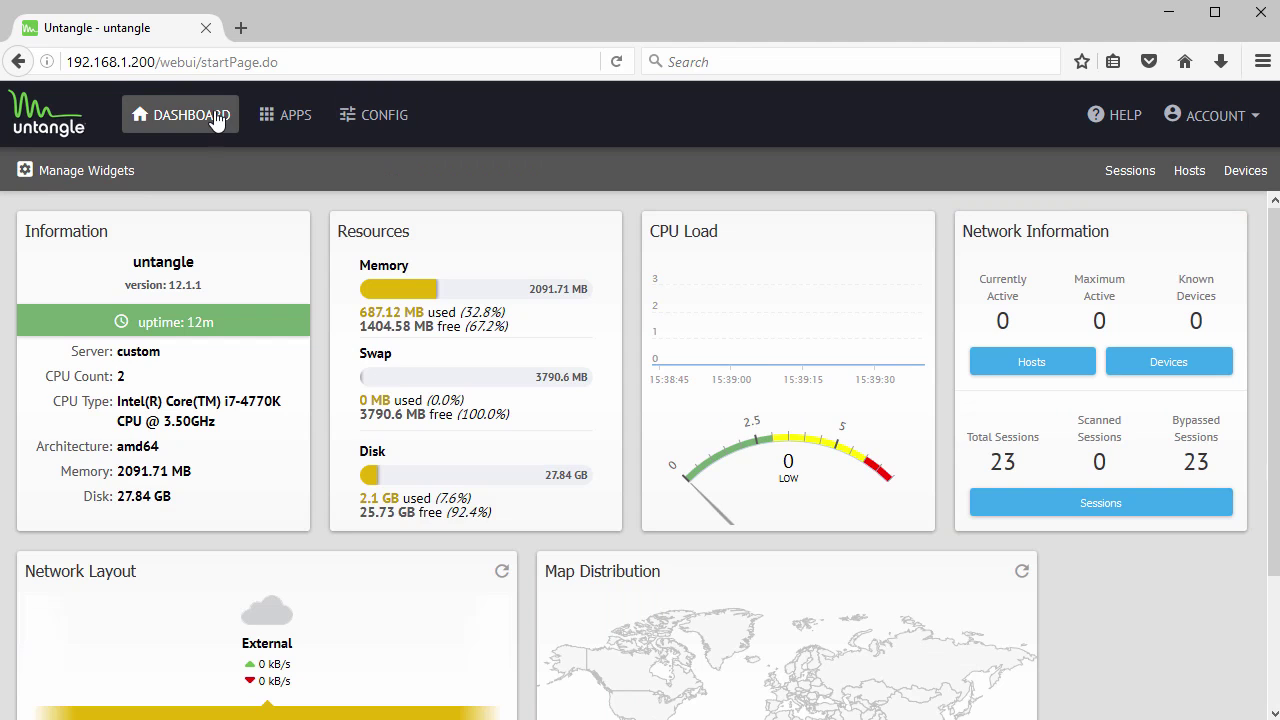
{"action": "left_click", "coordinate": [295, 118]}
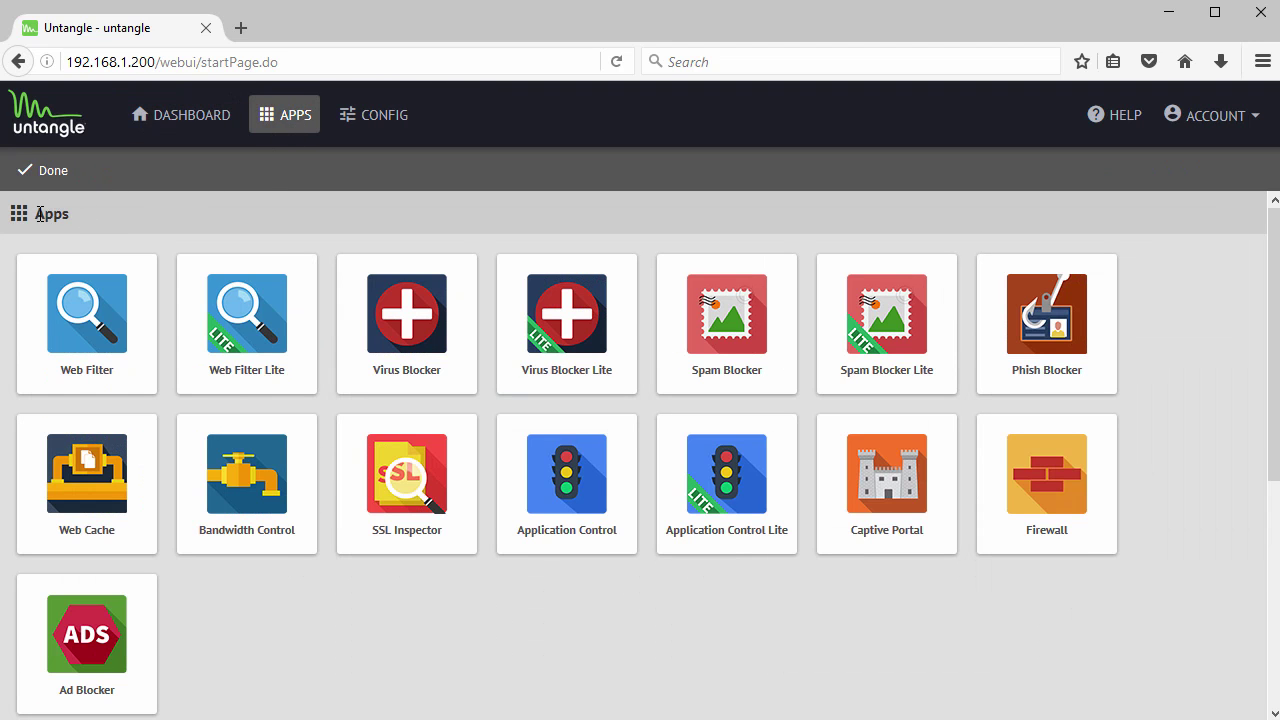
{"action": "left_click_drag", "start_coordinate": [40, 214], "coordinate": [95, 211]}
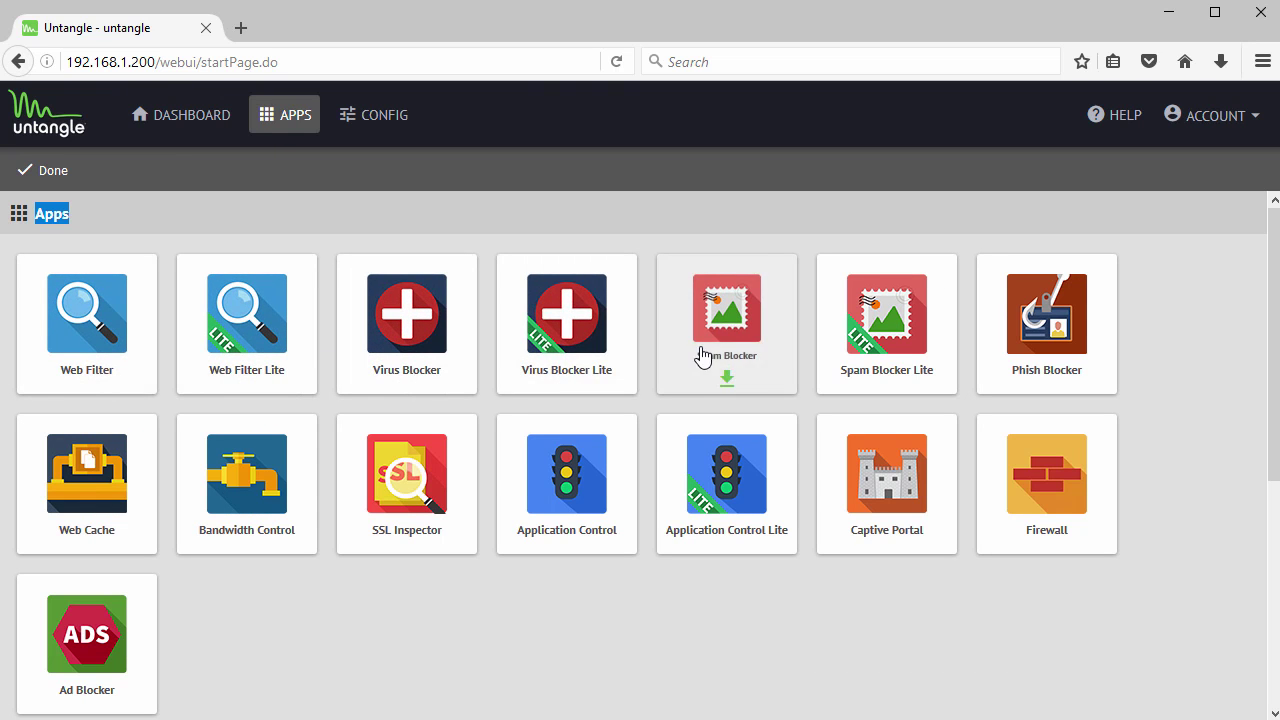
{"action": "left_click", "coordinate": [265, 308]}
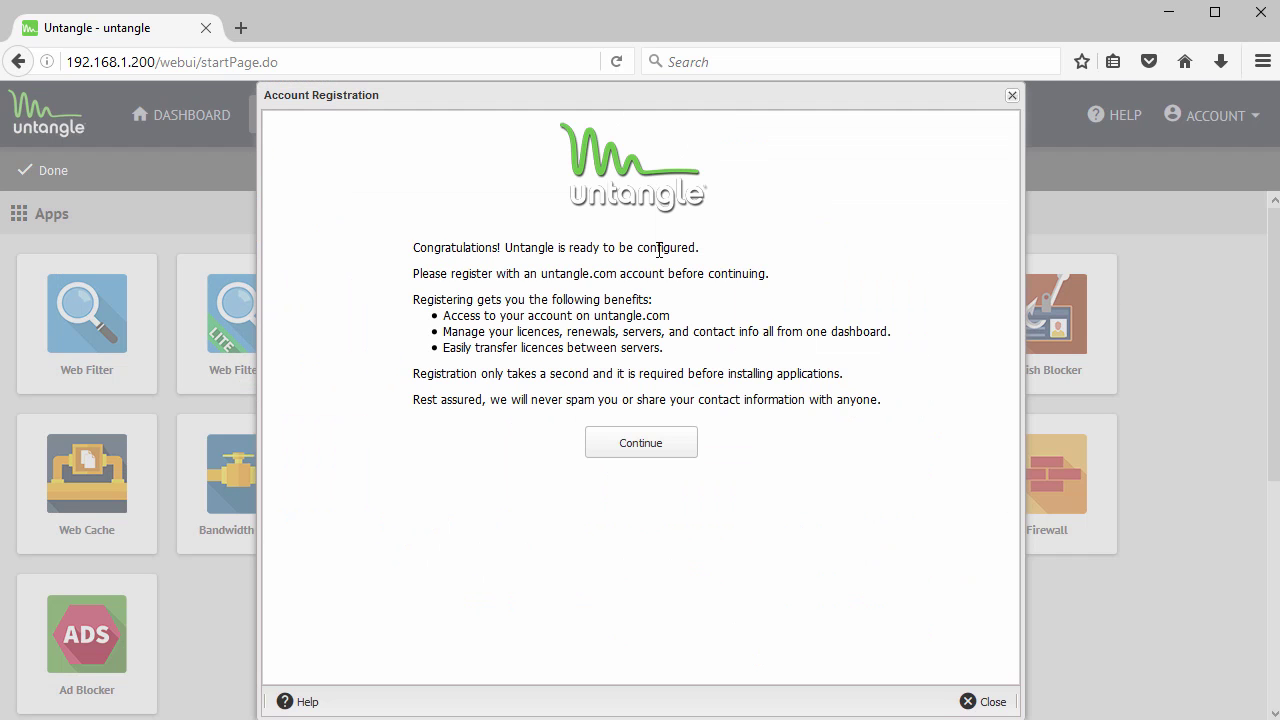
{"action": "left_click", "coordinate": [636, 448]}
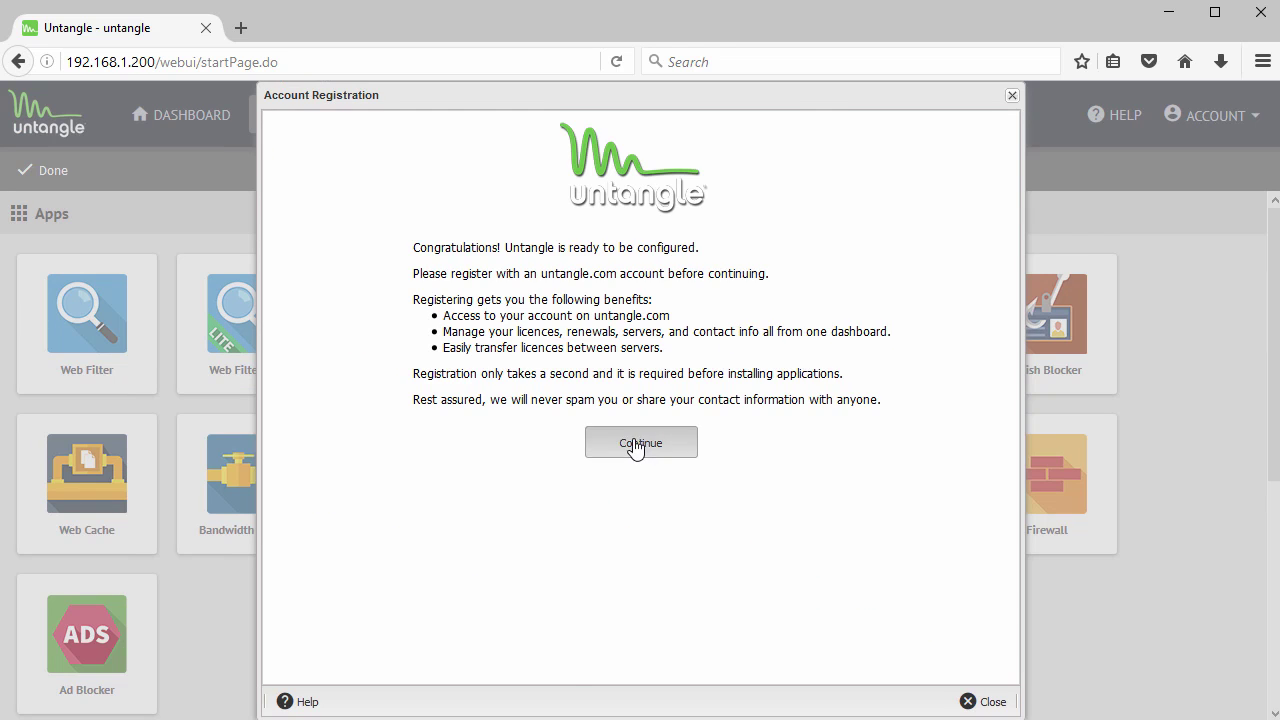
- Review the login and account creation form, close it unregistered, and return to Dashboard
{"action": "left_click", "coordinate": [394, 304]}
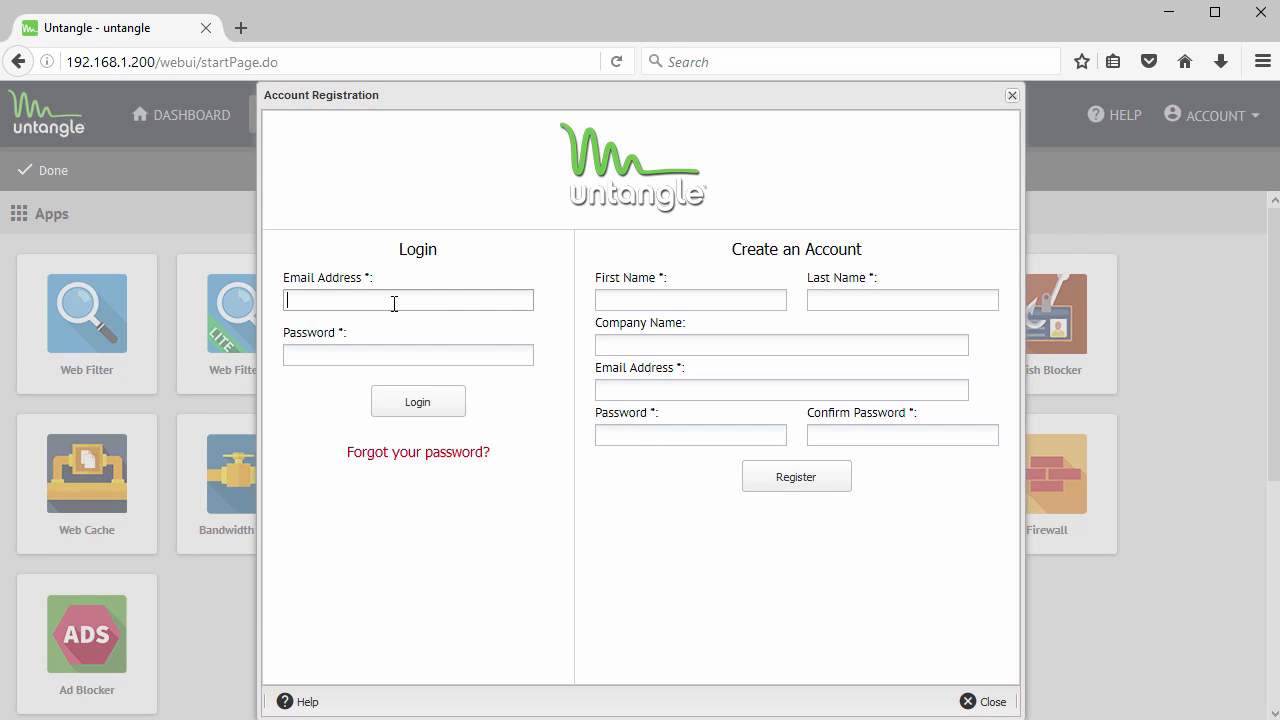
{"action": "left_click", "coordinate": [383, 352]}
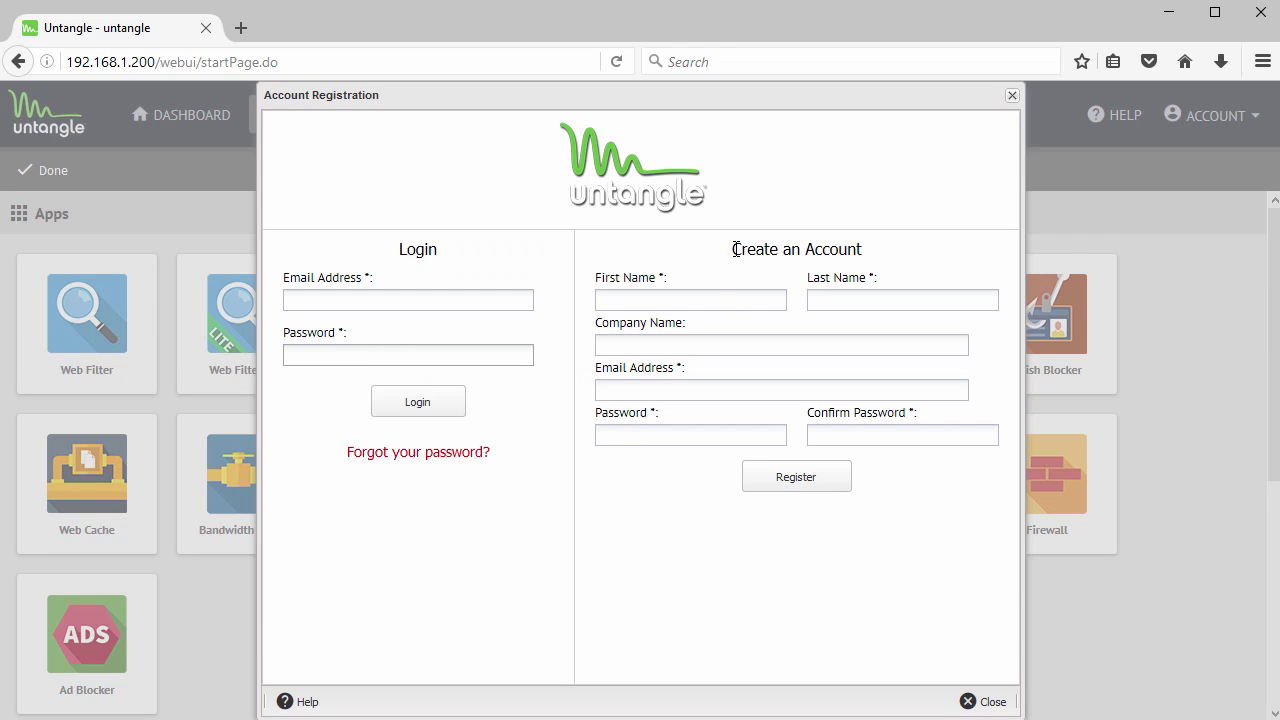
{"action": "left_click_drag", "start_coordinate": [735, 249], "coordinate": [864, 249]}
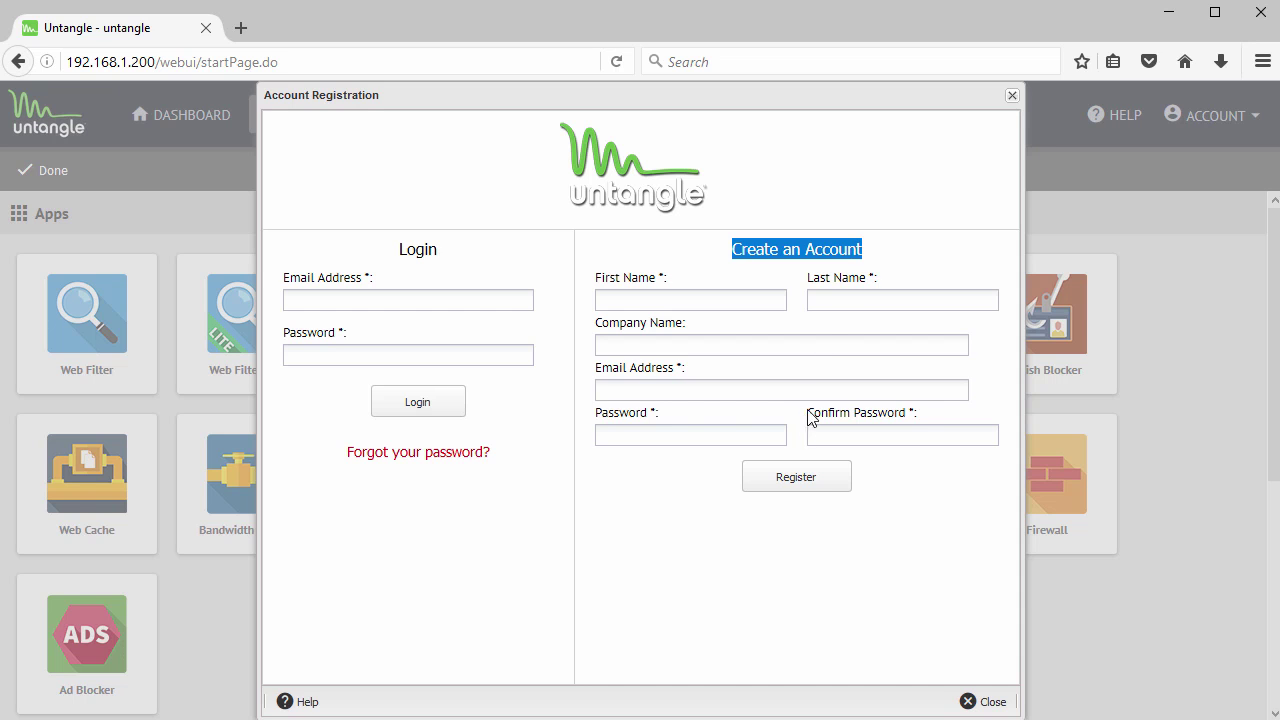
{"action": "left_click", "coordinate": [986, 703]}
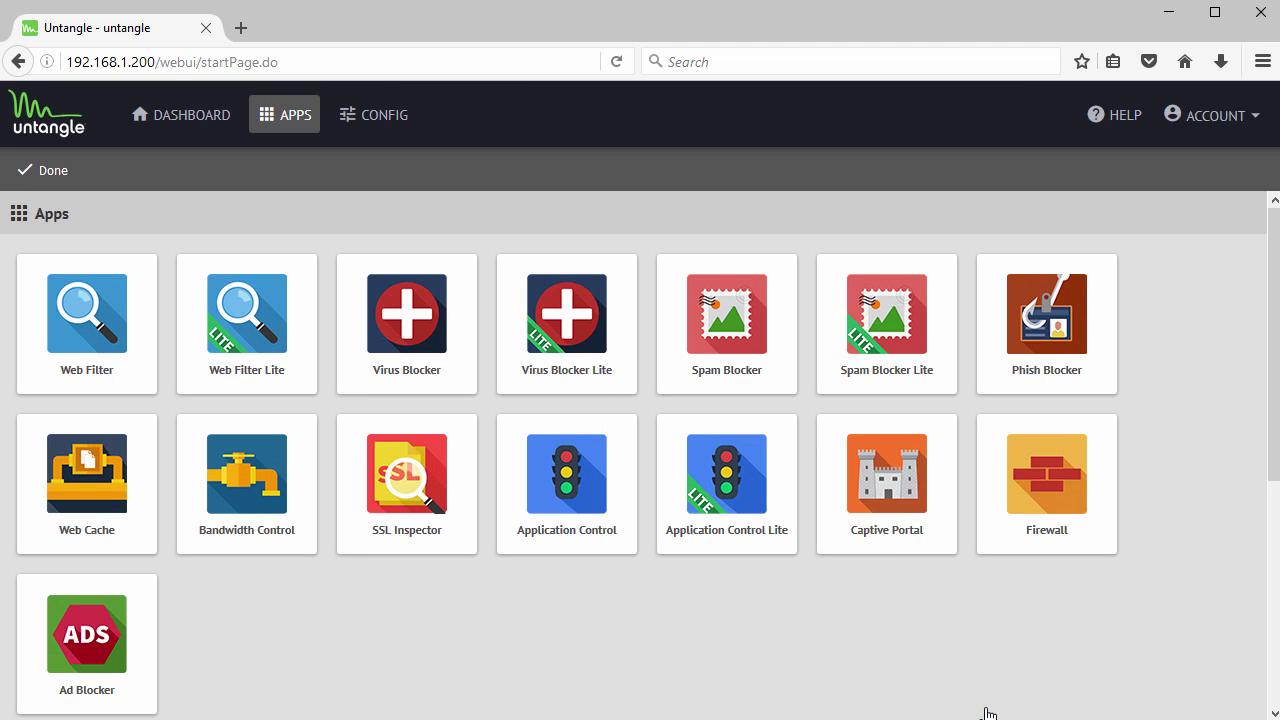
{"action": "left_click", "coordinate": [181, 116]}
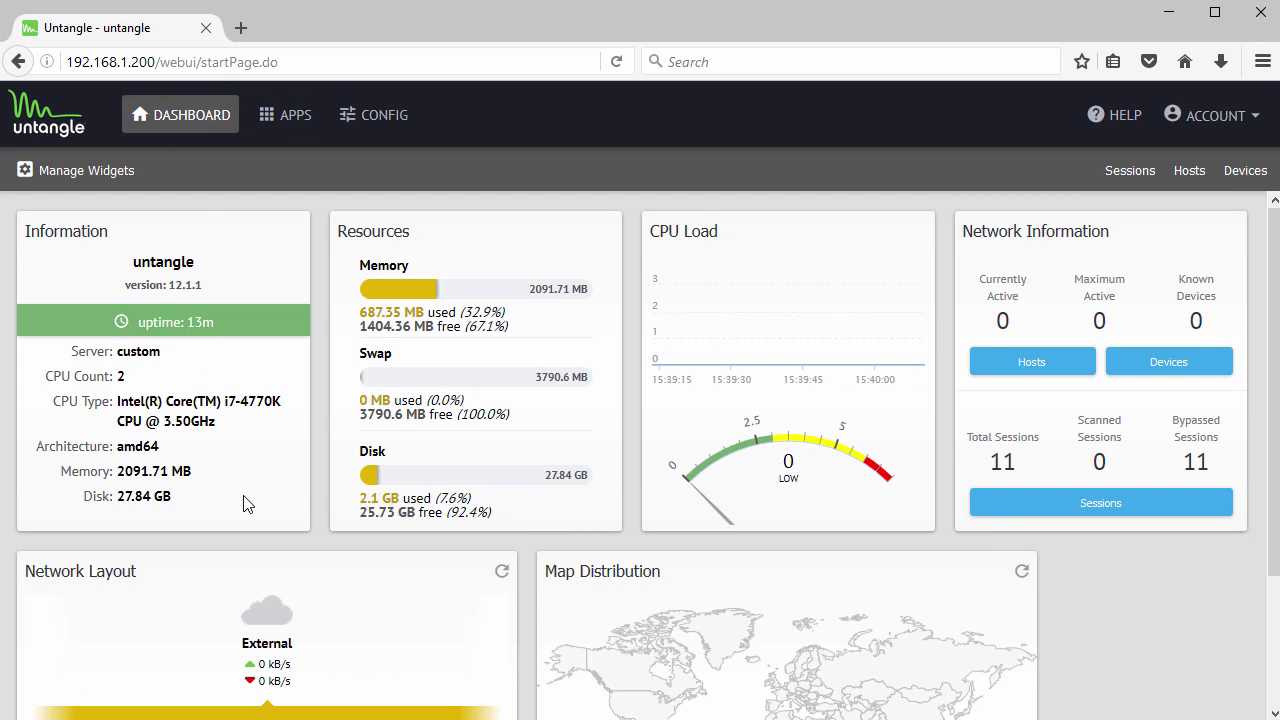